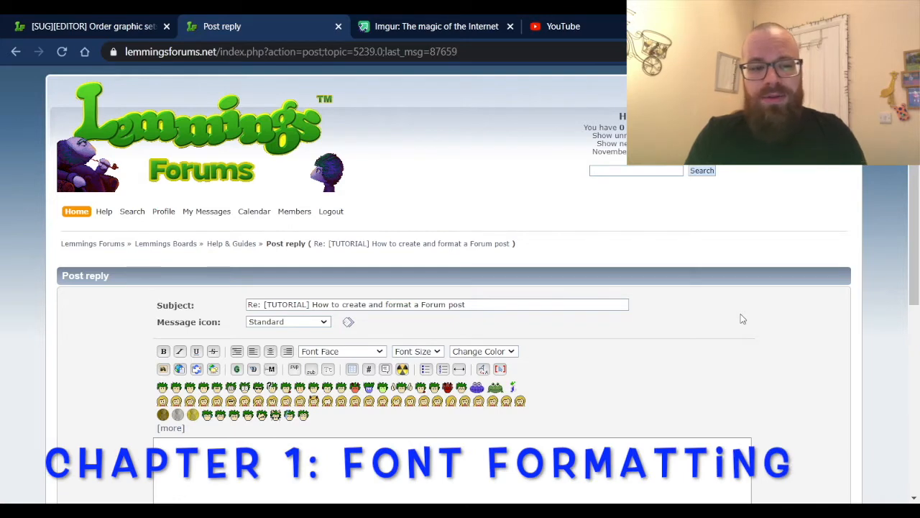
Write "This text is not bold, whereas this is." in the reply message and preview the post.
{"action": "scroll", "coordinate": [741, 315], "scroll_direction": "down", "scroll_amount": 1}
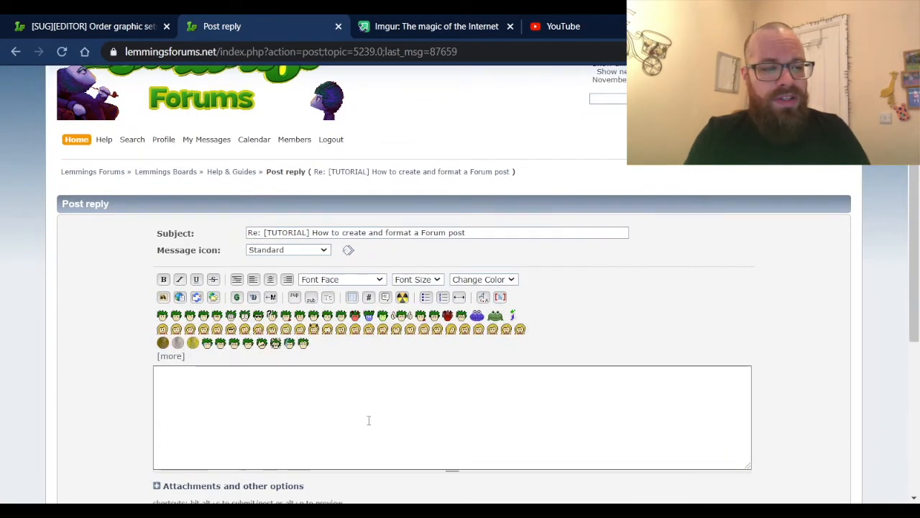
{"action": "left_click", "coordinate": [267, 396]}
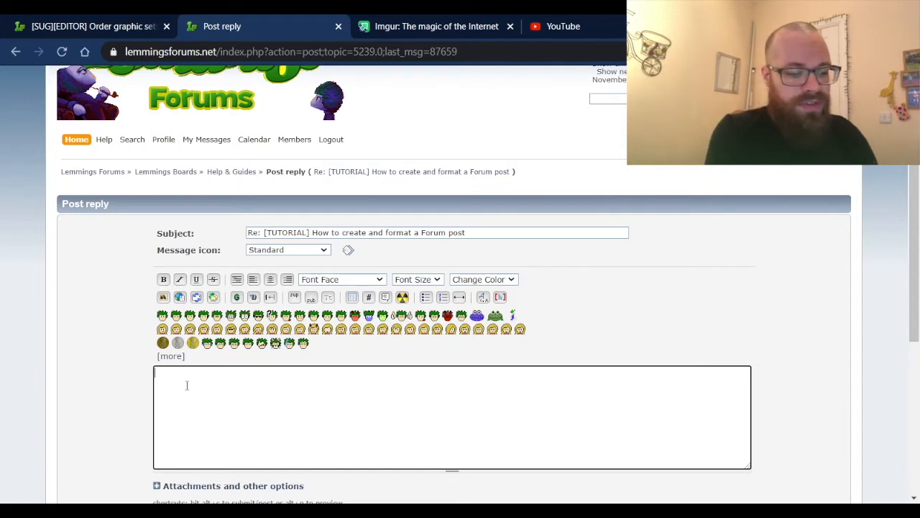
{"action": "type", "text": "This t"}
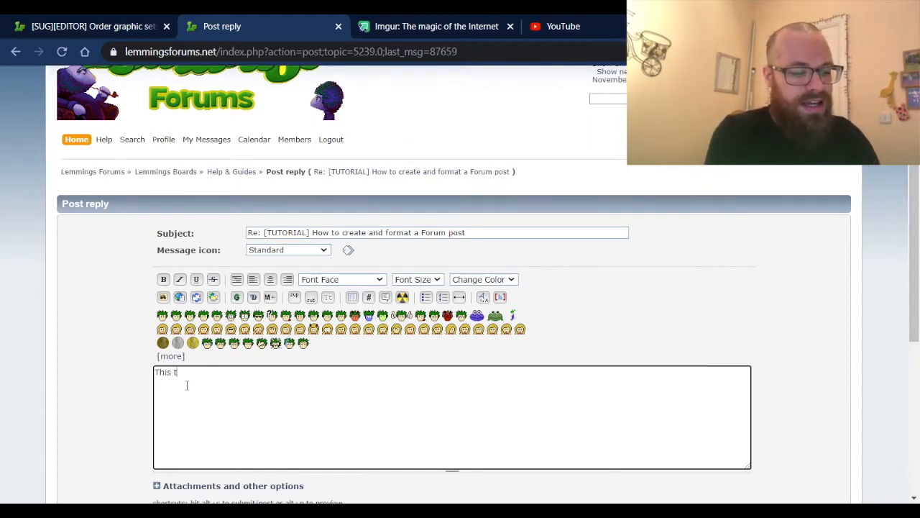
{"action": "type", "text": "ext is not bo"}
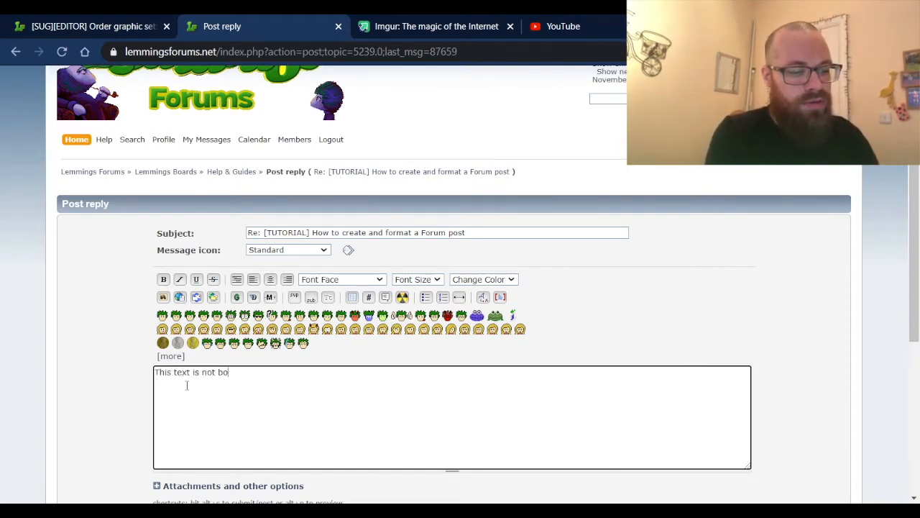
{"action": "type", "text": "ld, wherea"}
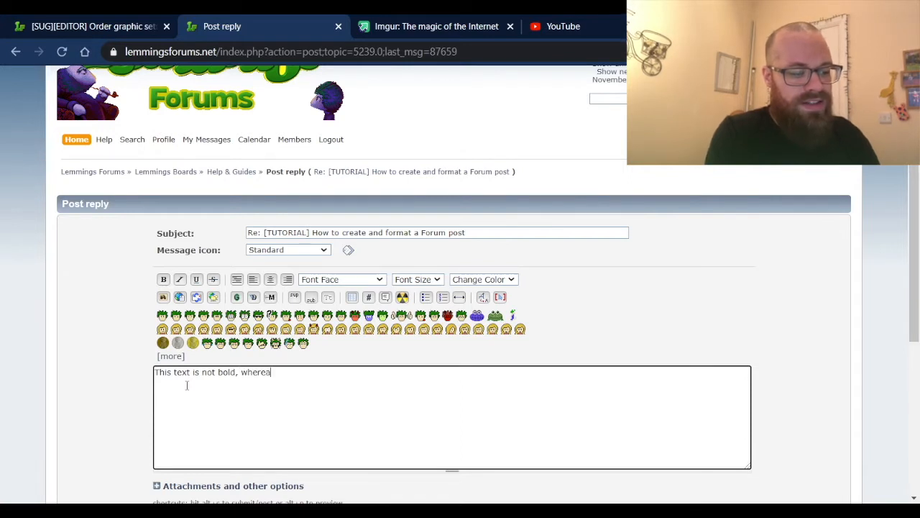
{"action": "type", "text": "s this is,"}
{"action": "key", "text": "BackSpace"}
{"action": "type", "text": "."}
{"action": "scroll", "coordinate": [808, 388], "scroll_direction": "down", "scroll_amount": 1}
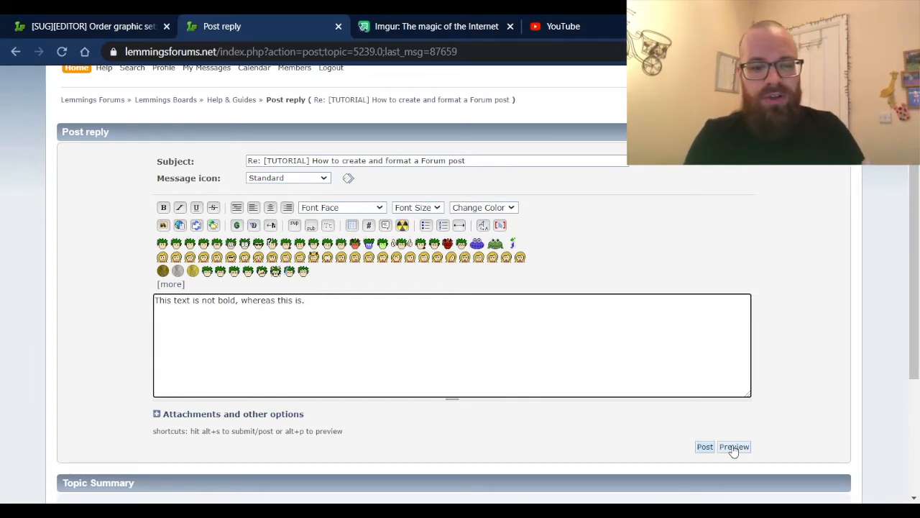
{"action": "left_click", "coordinate": [733, 448]}
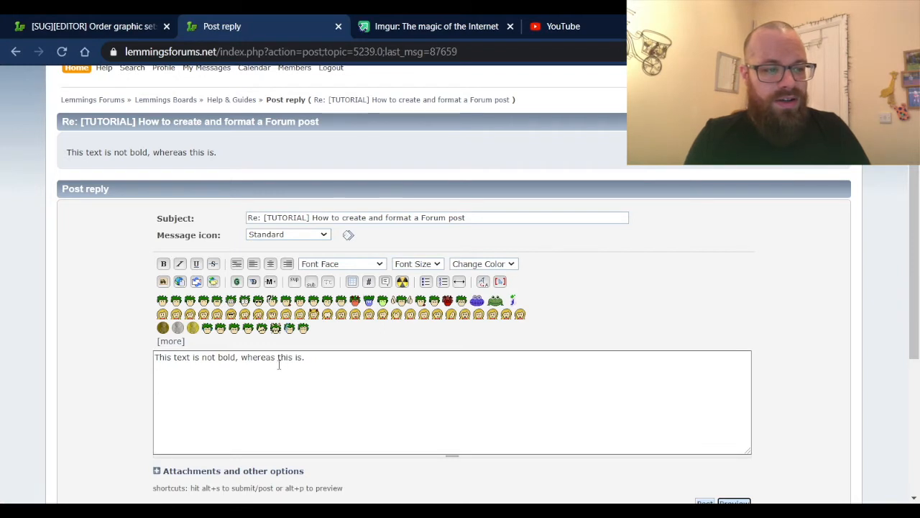
Apply bold formatting to the words "this is" in the first sentence of the message.
{"action": "left_click_drag", "start_coordinate": [278, 359], "coordinate": [302, 358]}
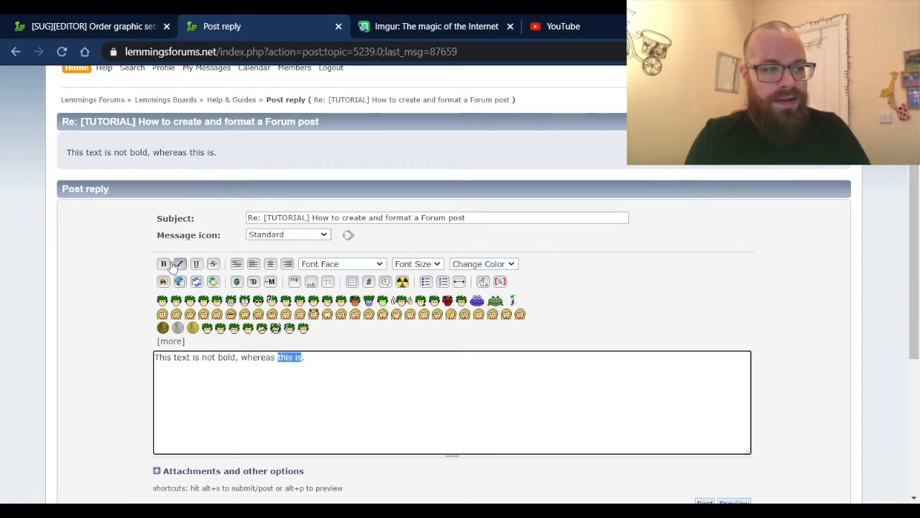
{"action": "left_click", "coordinate": [164, 264]}
{"action": "left_click", "coordinate": [349, 363]}
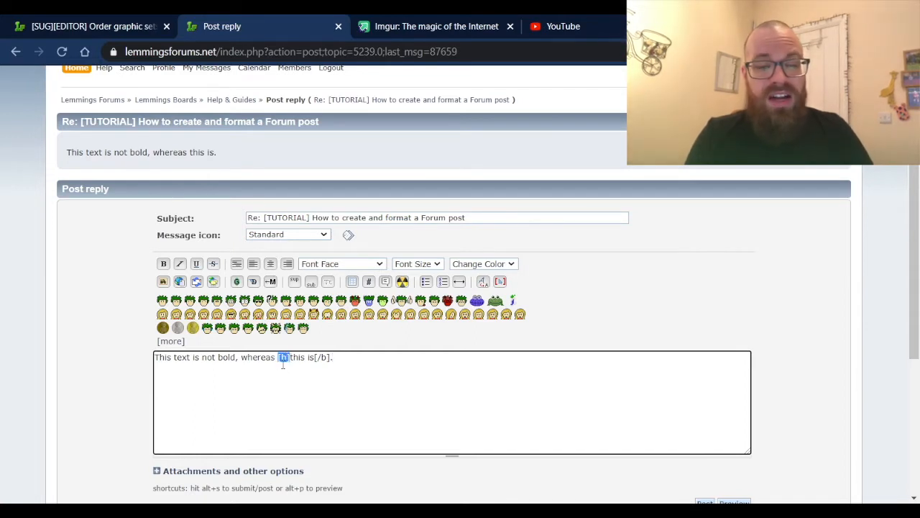
{"action": "left_click_drag", "start_coordinate": [315, 357], "coordinate": [331, 357]}
{"action": "left_click", "coordinate": [292, 358]}
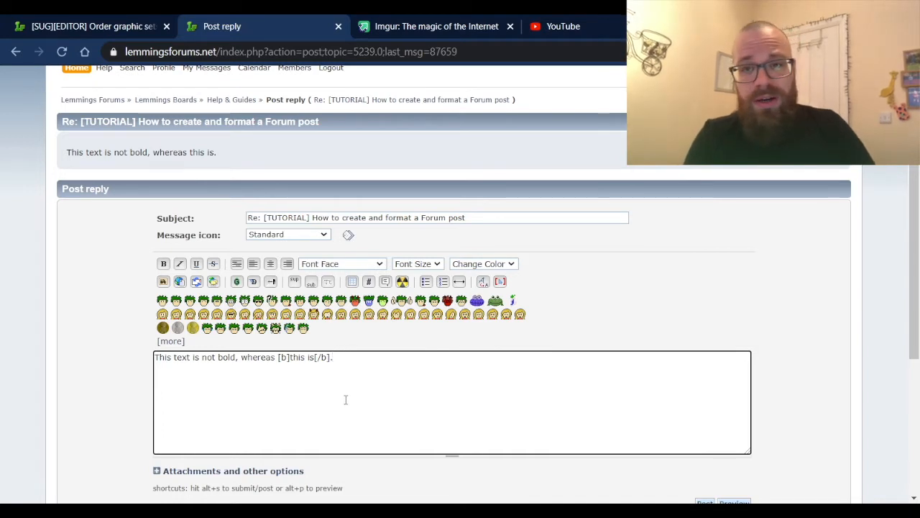
Add the bold sentence "This is also bold text." after the first sentence and preview the post.
{"action": "left_click", "coordinate": [164, 264]}
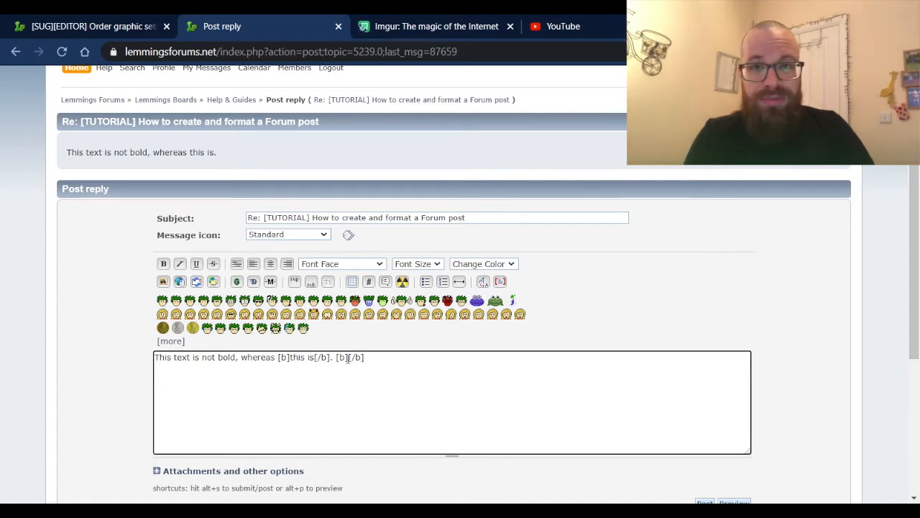
{"action": "type", "text": "This is also bold text"}
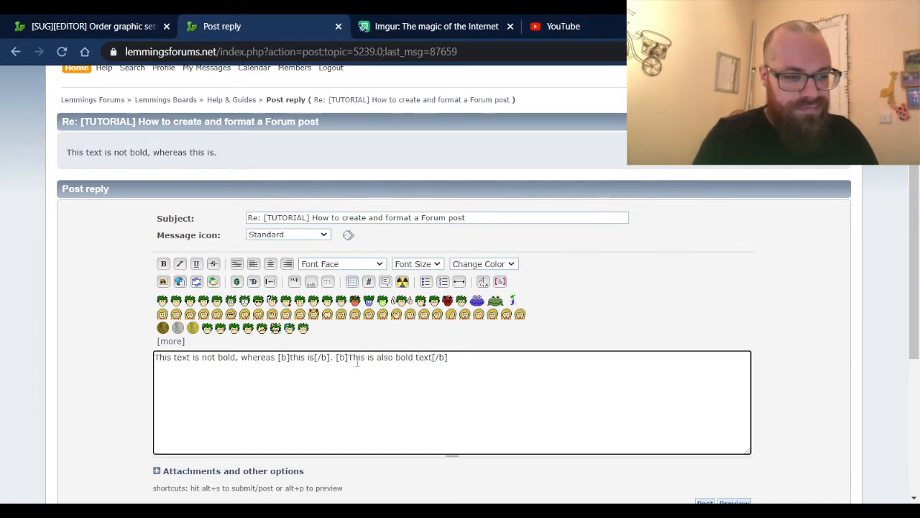
{"action": "type", "text": "."}
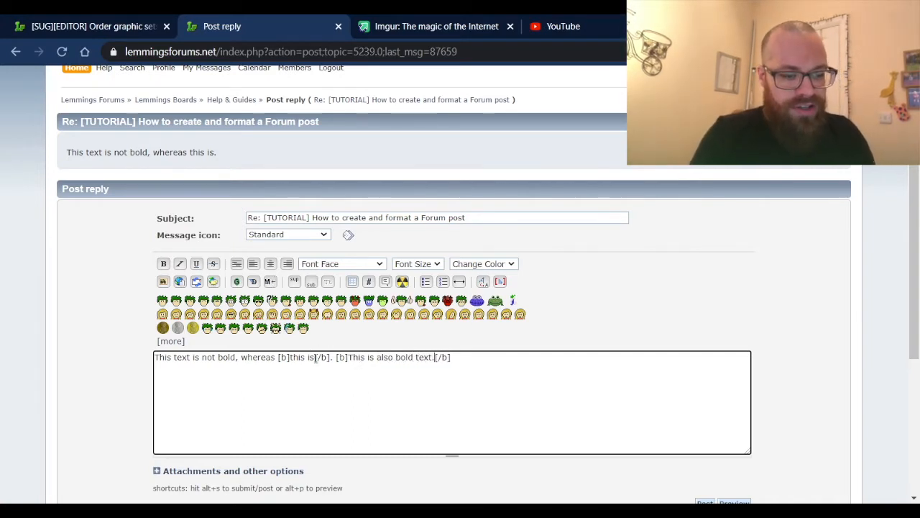
{"action": "scroll", "coordinate": [760, 441], "scroll_direction": "down", "scroll_amount": 1}
{"action": "left_click", "coordinate": [730, 434]}
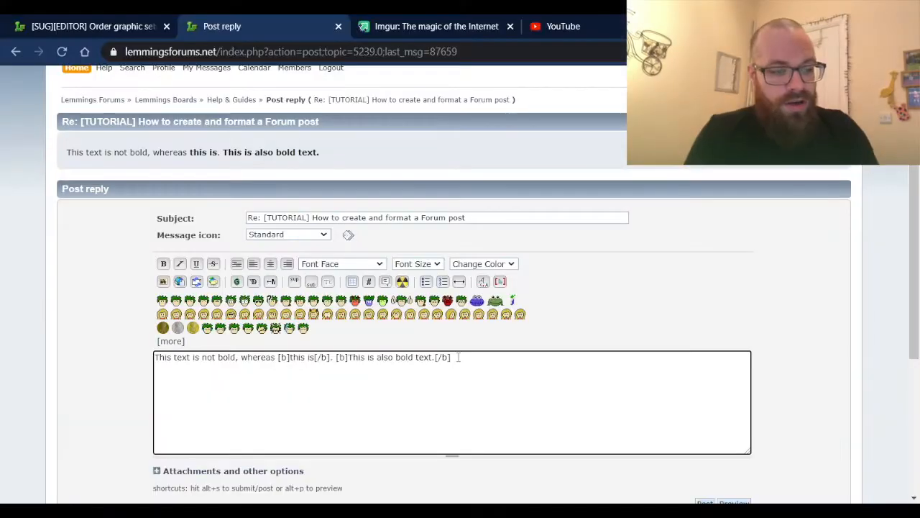
Add a new paragraph reading "This is in Italics. This has been underlined." and preview the post.
{"action": "key", "text": "Return"}
{"action": "key", "text": "Return"}
{"action": "type", "text": "This is in Itali"}
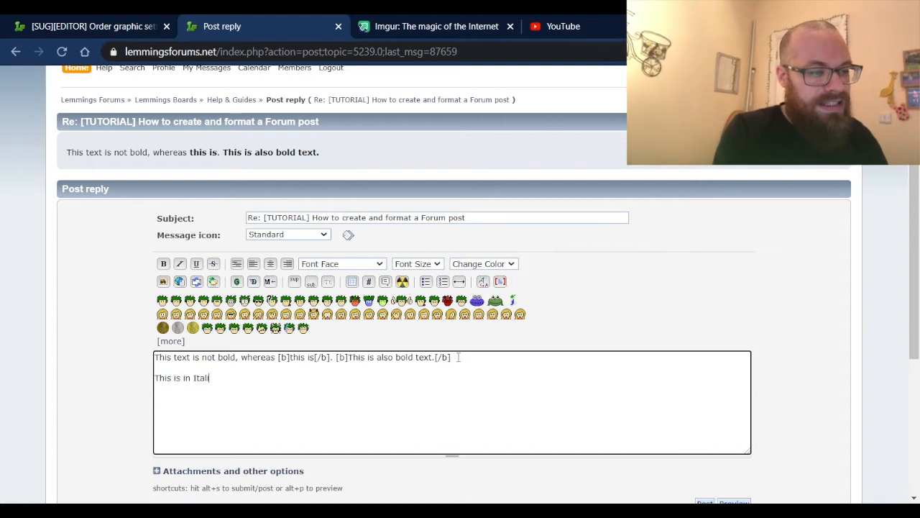
{"action": "type", "text": "cs. Thi"}
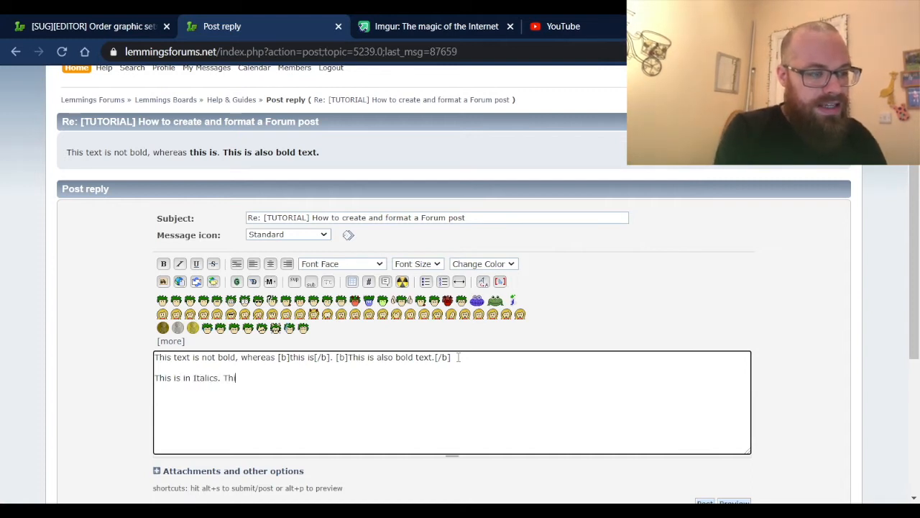
{"action": "type", "text": "s has been underlined."}
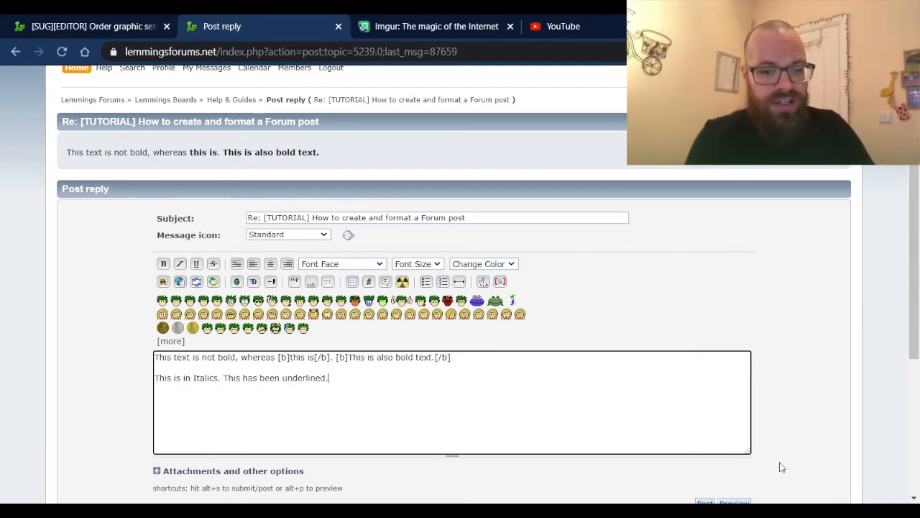
{"action": "left_click", "coordinate": [733, 501]}
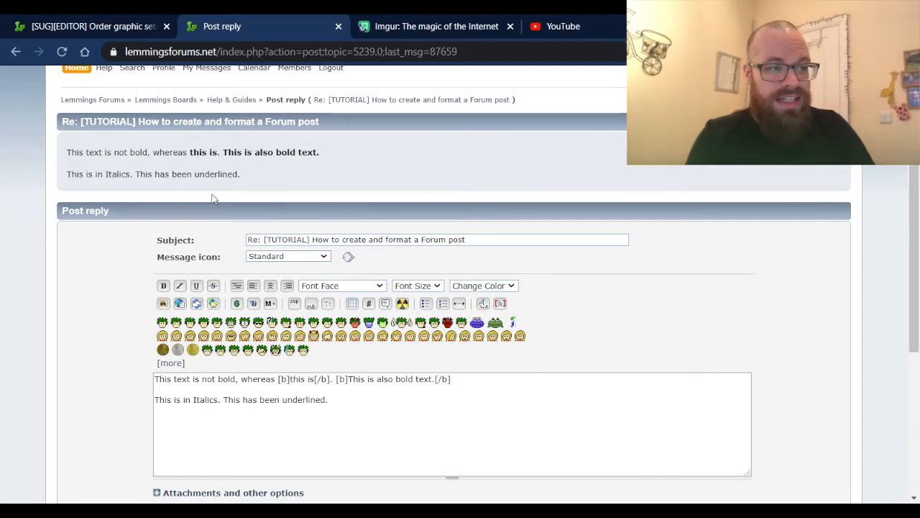
Italicise "This is in Italics" and underline "This has been underlined" in the second paragraph.
{"action": "left_click_drag", "start_coordinate": [218, 398], "coordinate": [148, 397]}
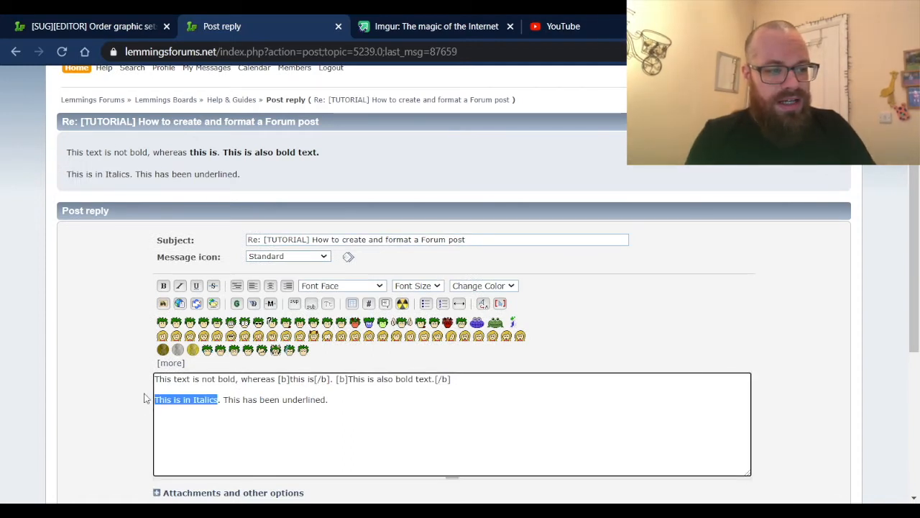
{"action": "left_click", "coordinate": [181, 286]}
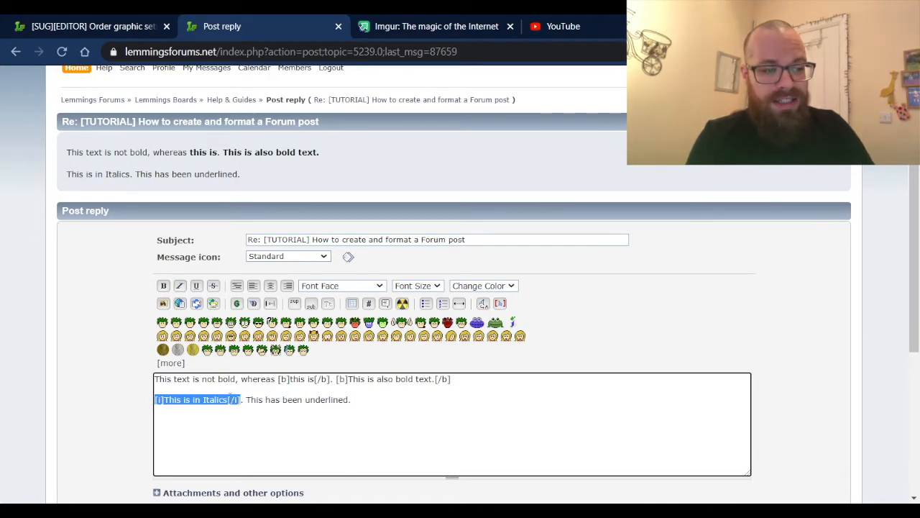
{"action": "left_click_drag", "start_coordinate": [246, 399], "coordinate": [348, 398]}
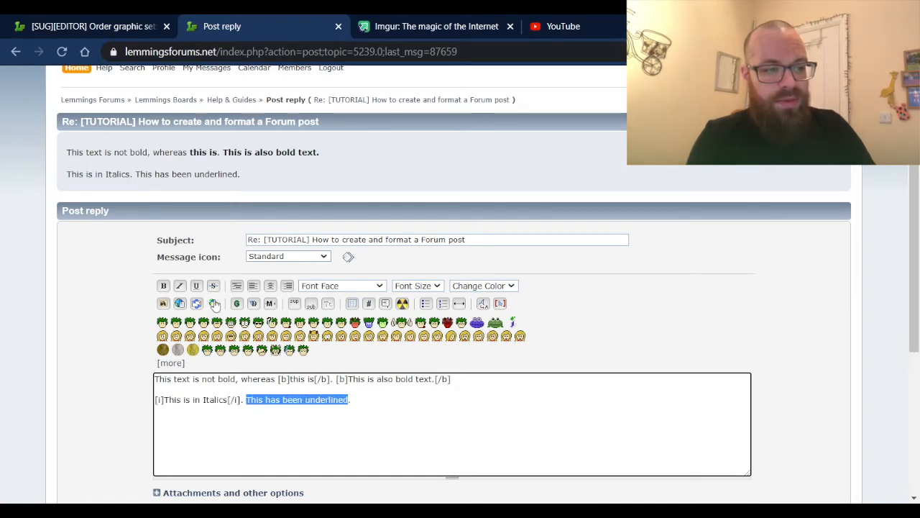
{"action": "left_click", "coordinate": [195, 285]}
{"action": "left_click", "coordinate": [384, 394]}
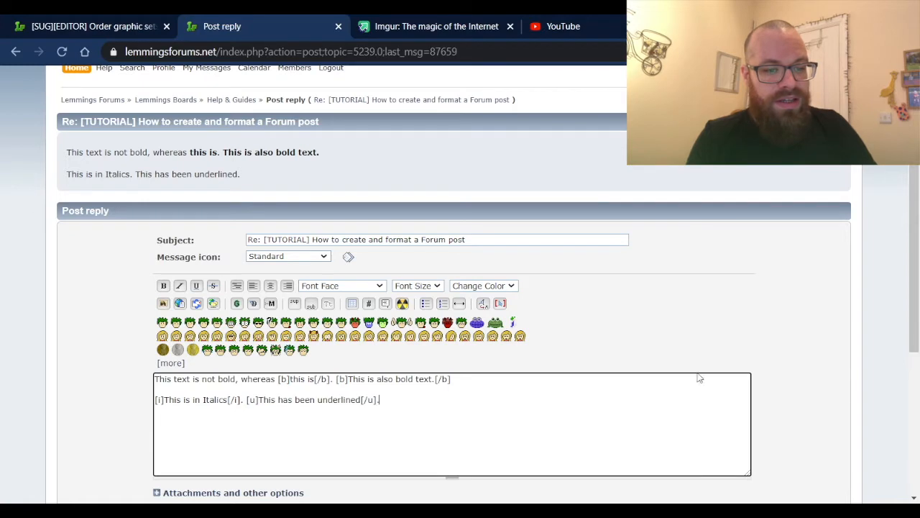
Preview the post to check the italic and underline formatting.
{"action": "scroll", "coordinate": [791, 396], "scroll_direction": "down", "scroll_amount": 1}
{"action": "left_click", "coordinate": [734, 453]}
{"action": "scroll", "coordinate": [431, 208], "scroll_direction": "up", "scroll_amount": 1}
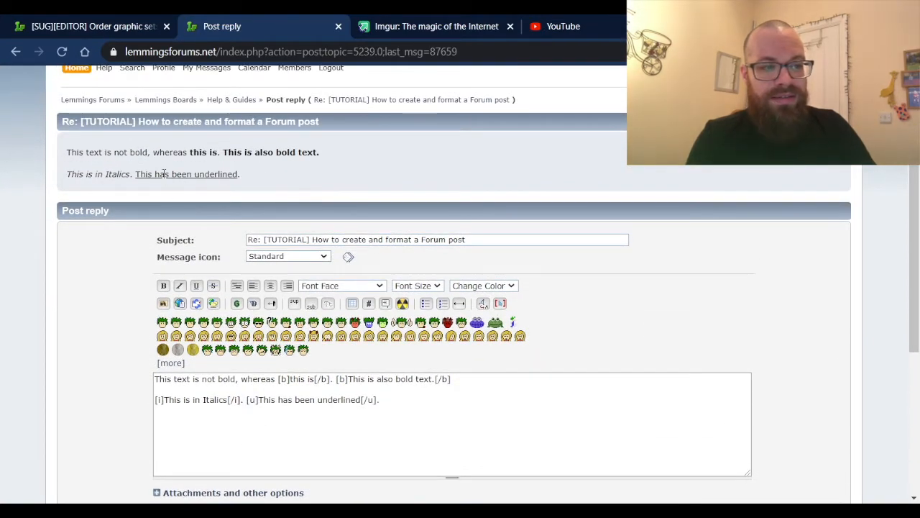
Add the strikethrough sentence "This text is crossed out." at the end of the second paragraph and preview the post.
{"action": "left_click", "coordinate": [386, 399]}
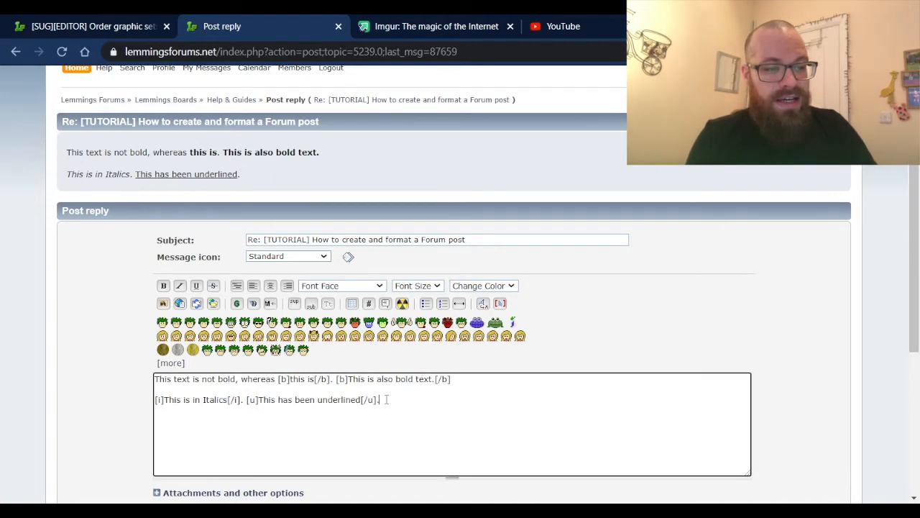
{"action": "left_click", "coordinate": [213, 286]}
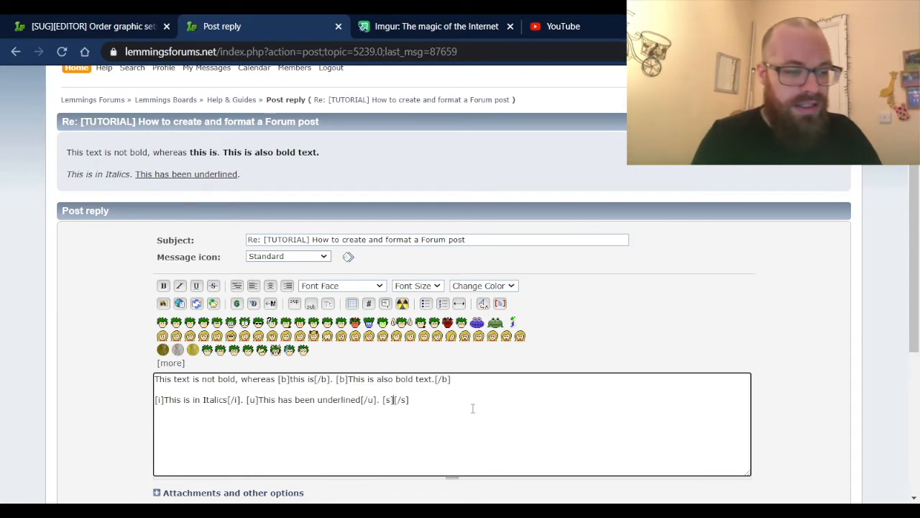
{"action": "type", "text": "This text is crossed out."}
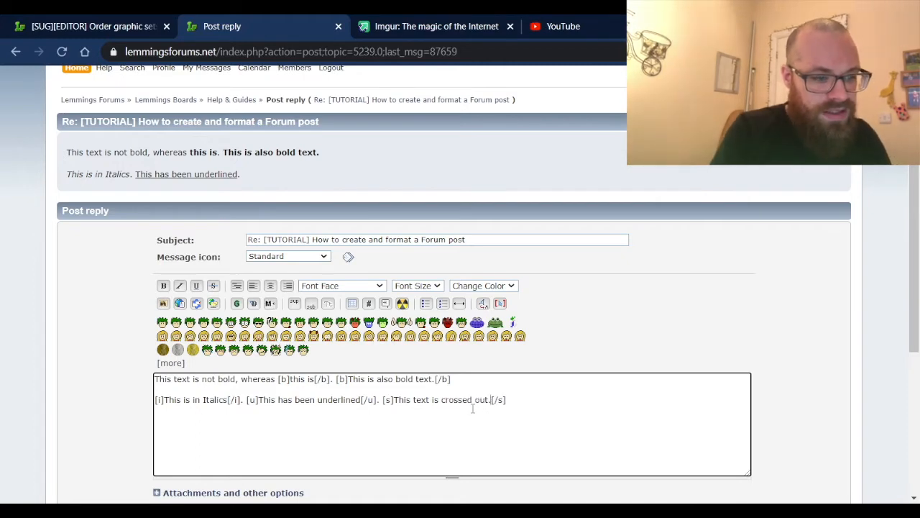
{"action": "scroll", "coordinate": [801, 386], "scroll_direction": "down", "scroll_amount": 1}
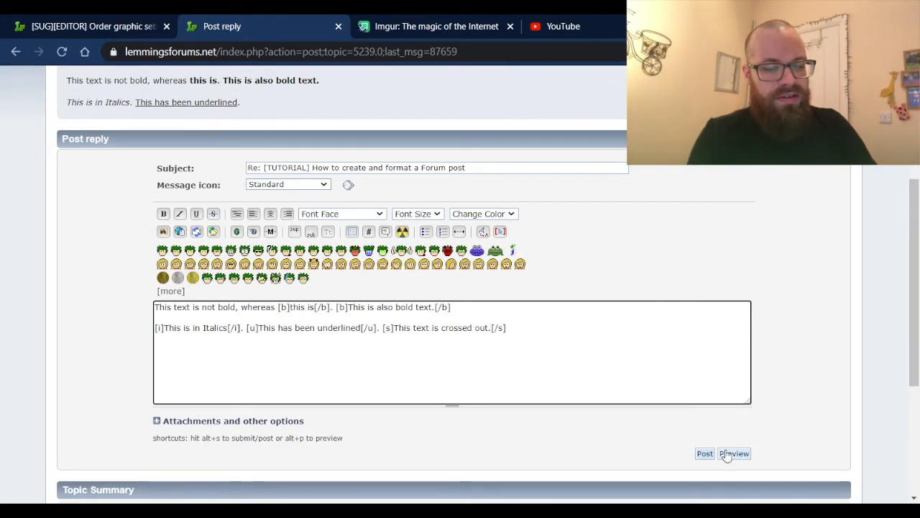
{"action": "left_click", "coordinate": [731, 454]}
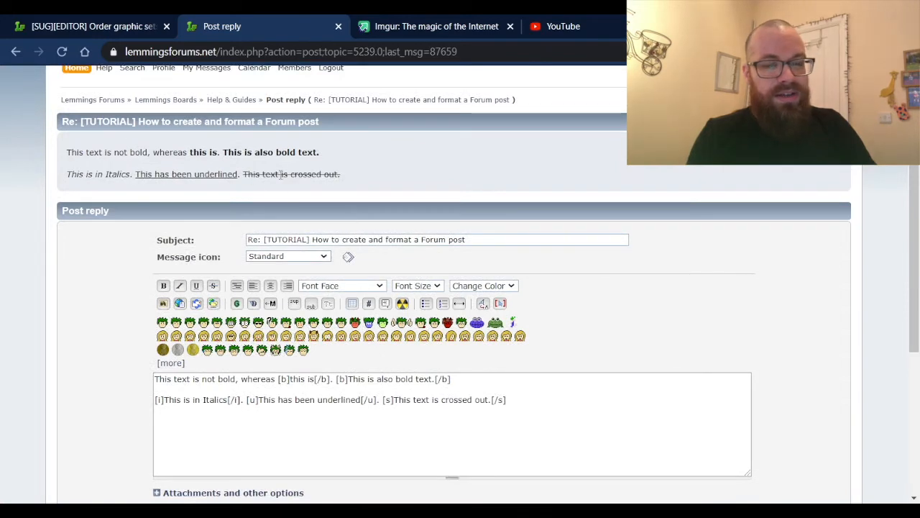
Add a third paragraph with the separate lines "This text is on the left.", "This is in the middle." and "This is on the right.".
{"action": "left_click", "coordinate": [568, 407]}
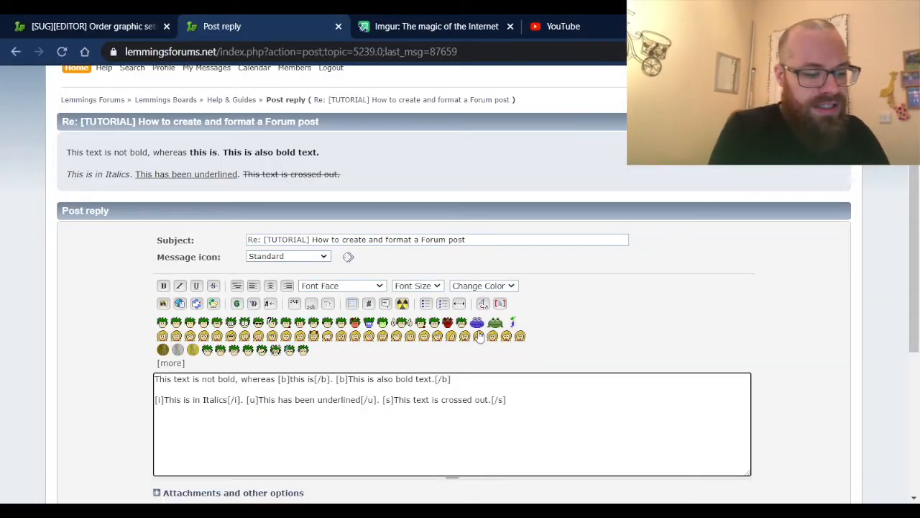
{"action": "type", "text": "This text"}
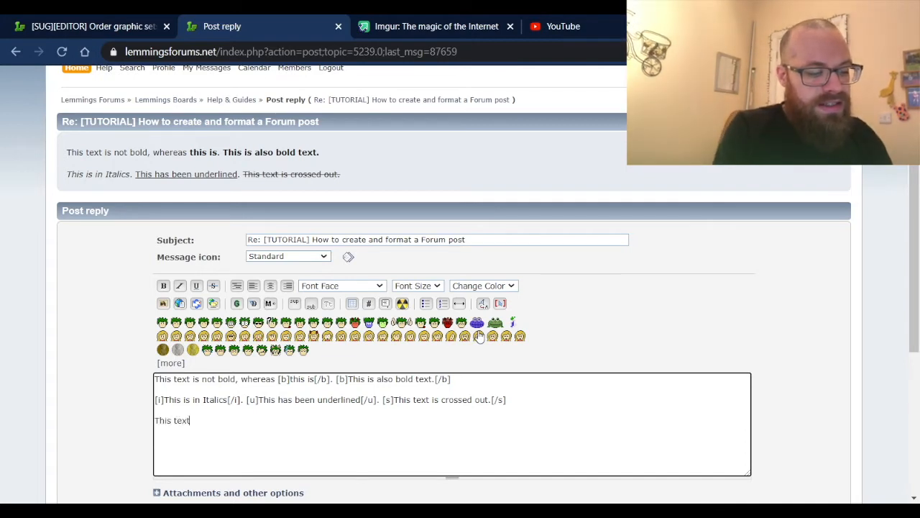
{"action": "type", "text": " is on the lef"}
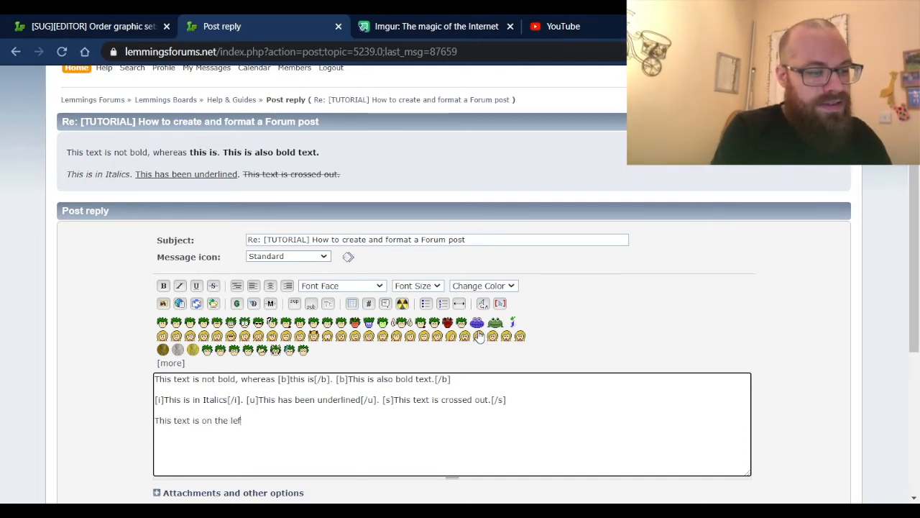
{"action": "type", "text": "t. This is i"}
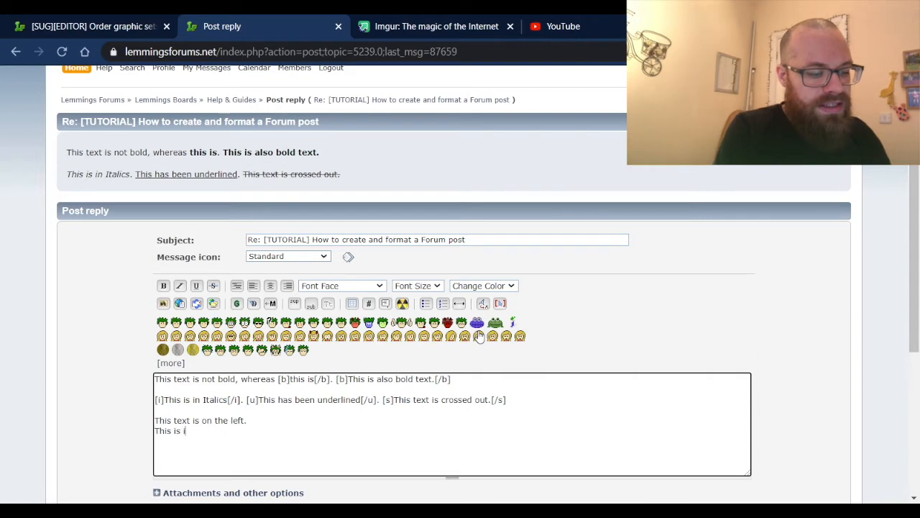
{"action": "type", "text": "n the middle."}
{"action": "key", "text": "Return"}
{"action": "type", "text": "This is on the right."}
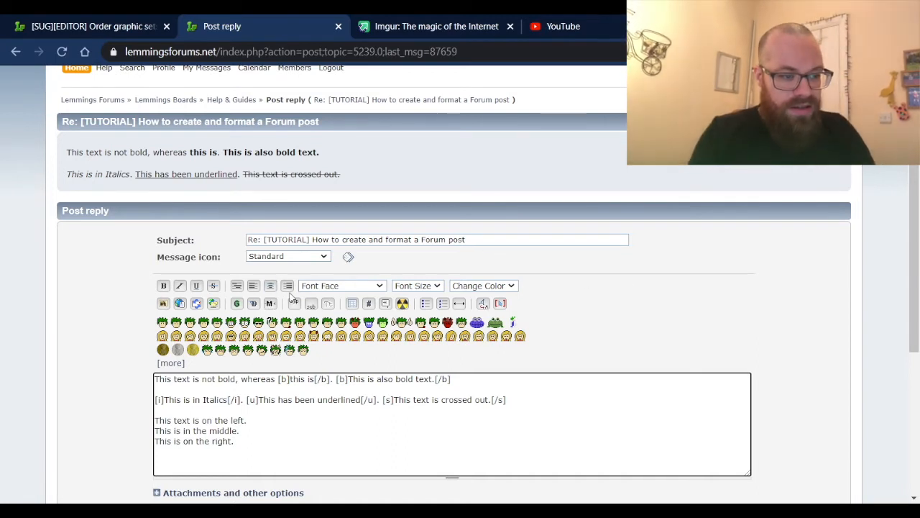
Align the third paragraph's three lines left, centre and right respectively, and preview the post.
{"action": "left_click_drag", "start_coordinate": [251, 420], "coordinate": [150, 424]}
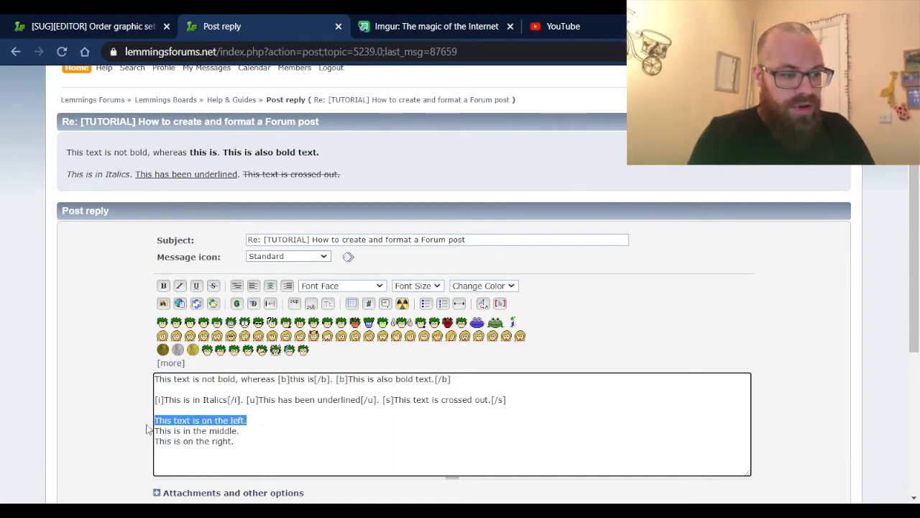
{"action": "left_click", "coordinate": [253, 285]}
{"action": "left_click_drag", "start_coordinate": [253, 430], "coordinate": [133, 430]}
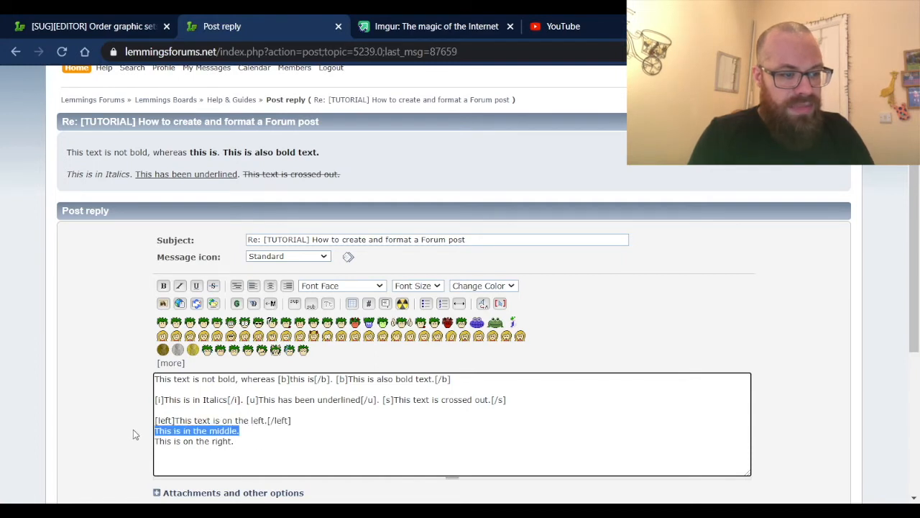
{"action": "left_click", "coordinate": [270, 285]}
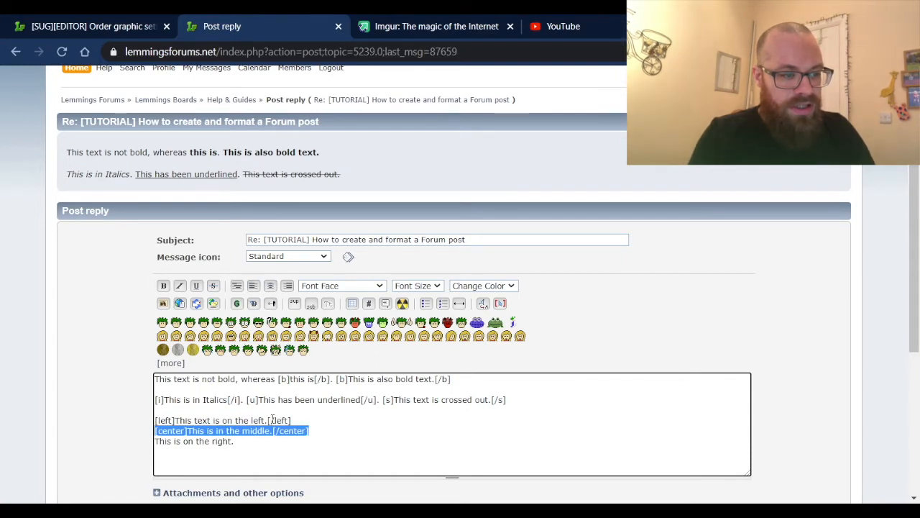
{"action": "left_click_drag", "start_coordinate": [247, 441], "coordinate": [122, 444]}
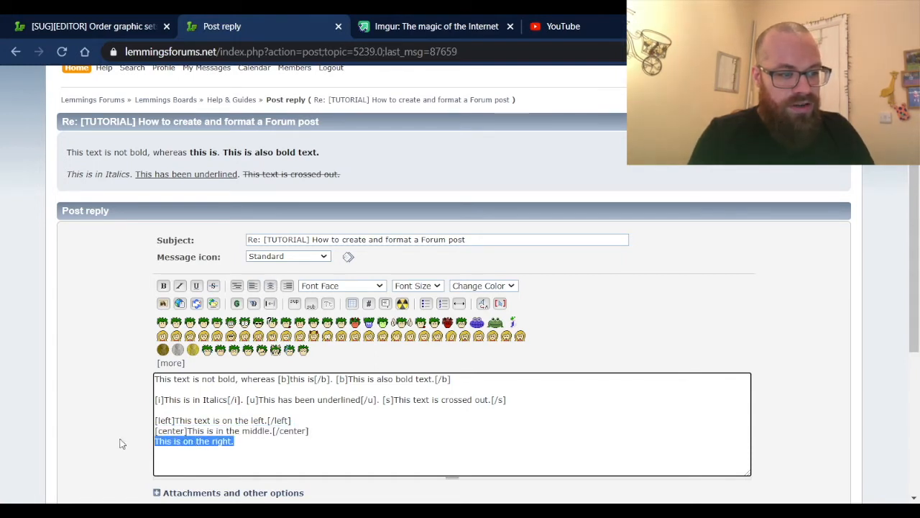
{"action": "left_click", "coordinate": [286, 287]}
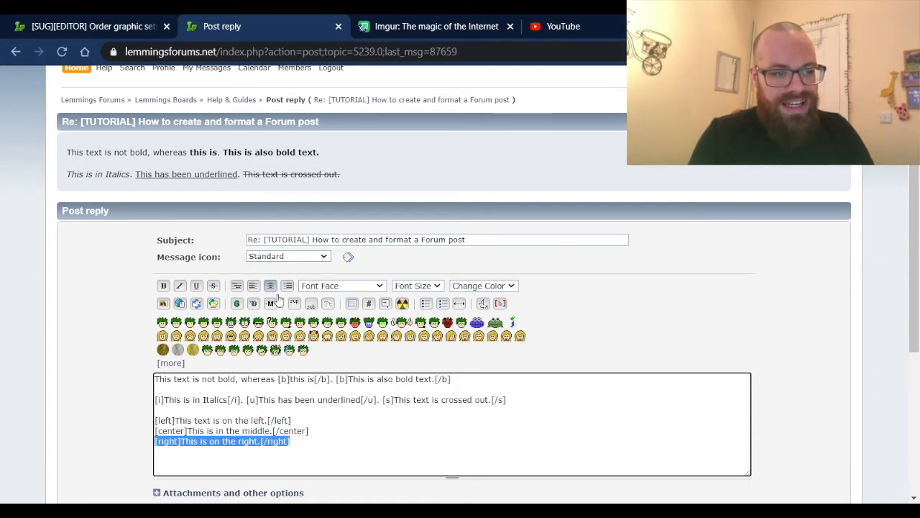
{"action": "scroll", "coordinate": [762, 403], "scroll_direction": "down", "scroll_amount": 1}
{"action": "left_click", "coordinate": [734, 447]}
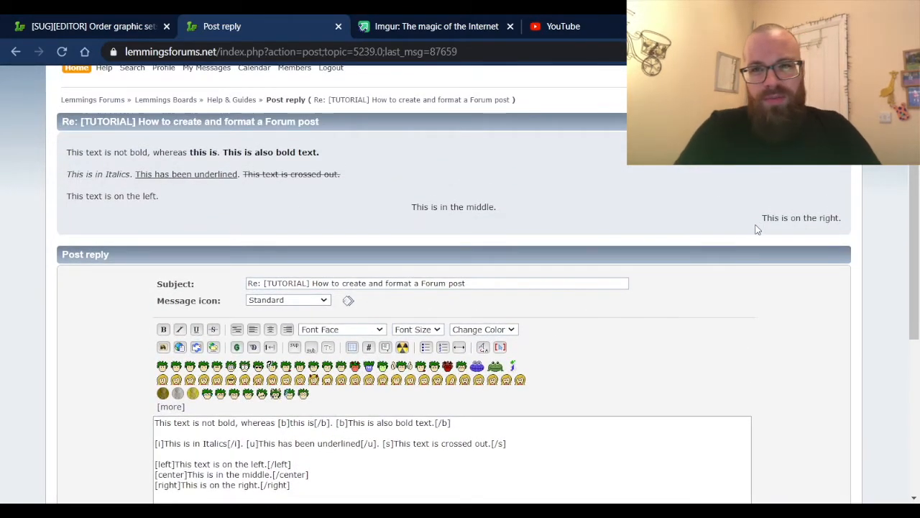
Add a new paragraph reading "This is Georgia font." and set its font face to Georgia.
{"action": "scroll", "coordinate": [723, 230], "scroll_direction": "down", "scroll_amount": 1}
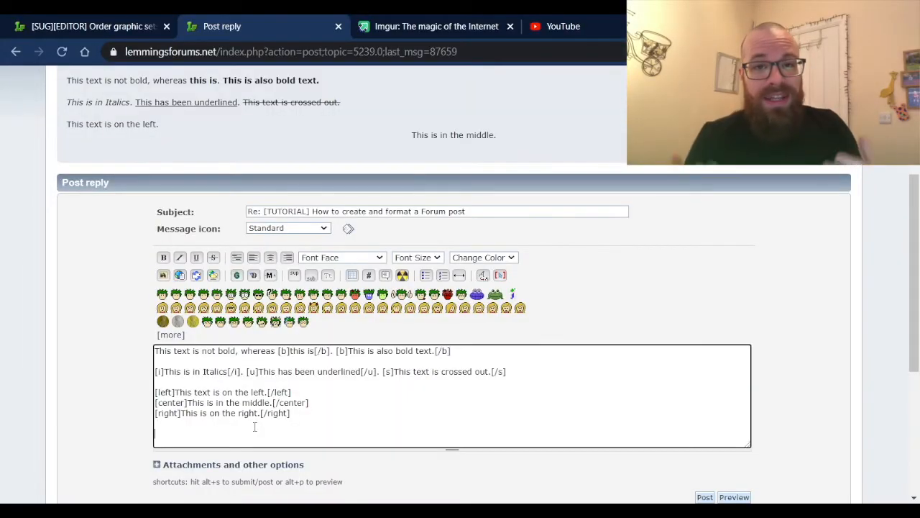
{"action": "key", "text": "Return"}
{"action": "key", "text": "Return"}
{"action": "type", "text": "This "}
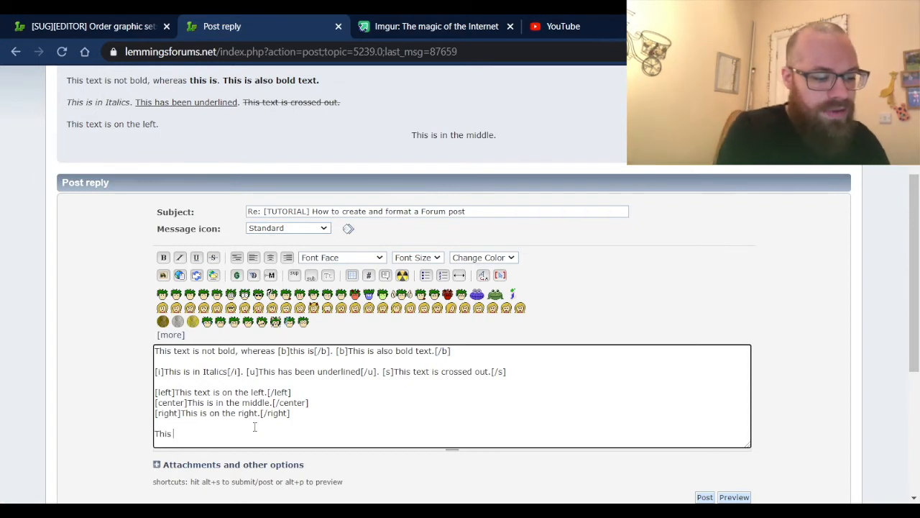
{"action": "type", "text": "is Georgia font."}
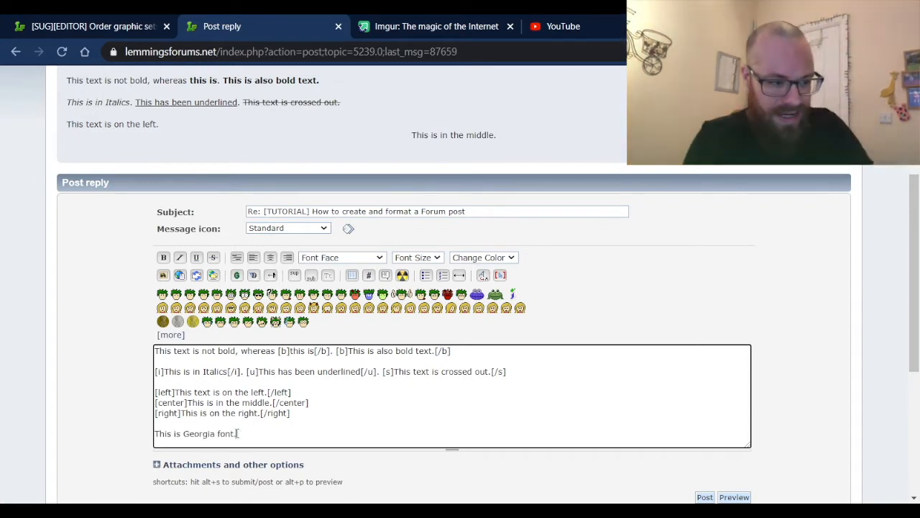
{"action": "left_click_drag", "start_coordinate": [245, 432], "coordinate": [148, 435]}
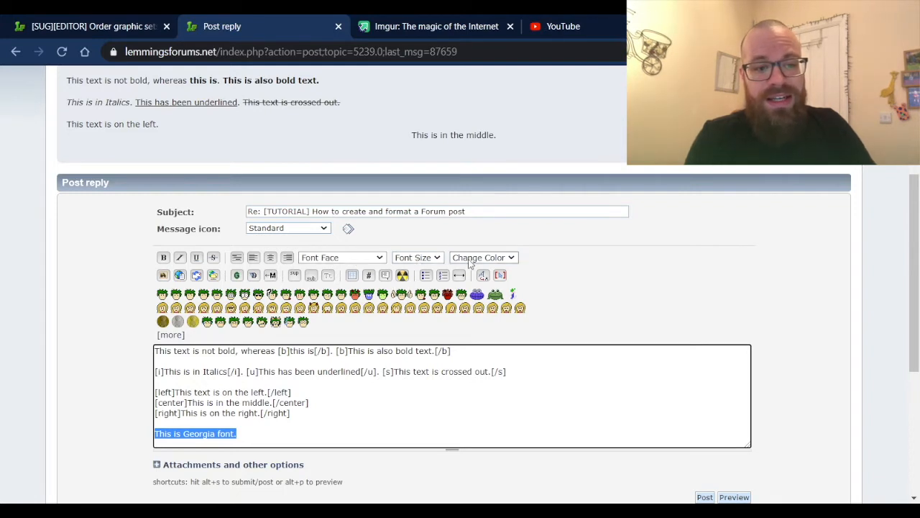
{"action": "left_click", "coordinate": [370, 259]}
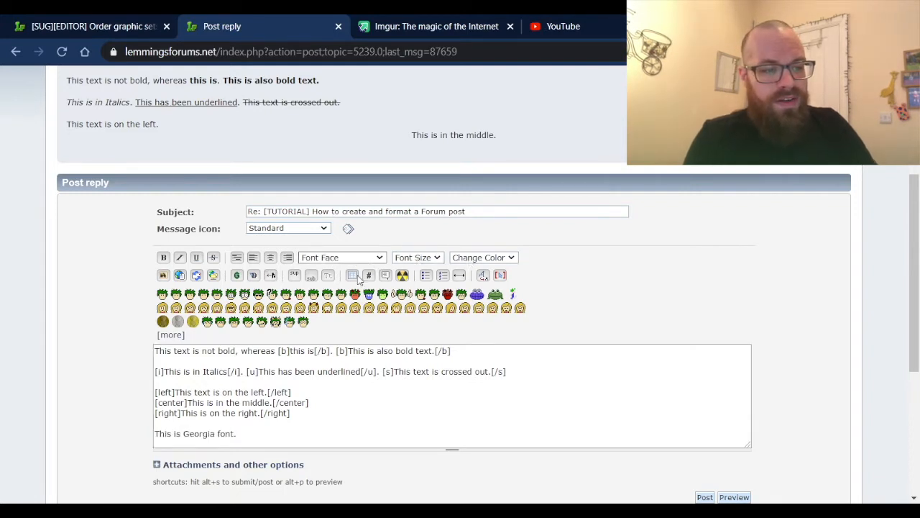
{"action": "left_click", "coordinate": [349, 343]}
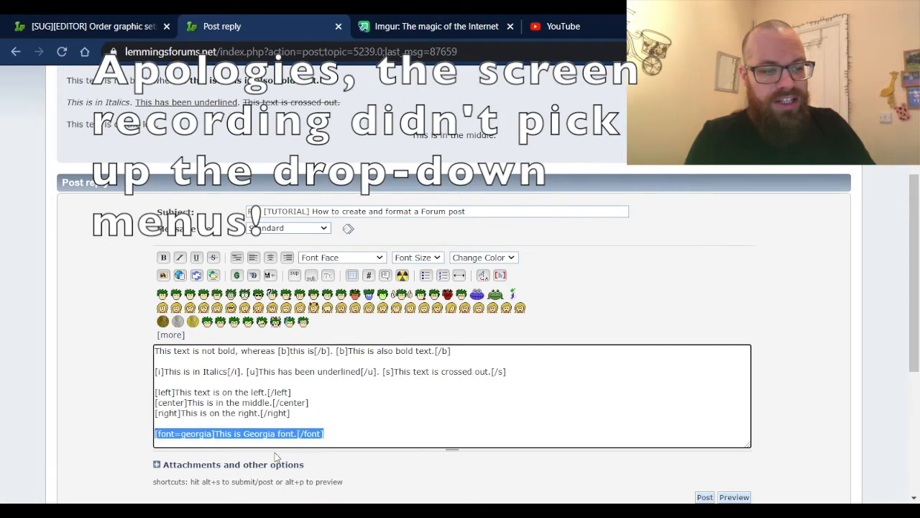
Set the Georgia sentence to size 18pt and colour blue, and preview the post.
{"action": "left_click", "coordinate": [419, 259]}
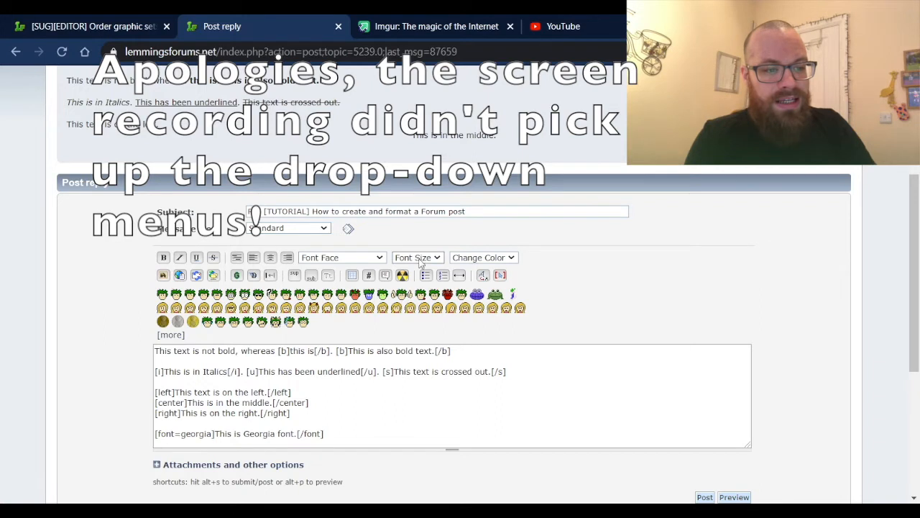
{"action": "left_click", "coordinate": [421, 323]}
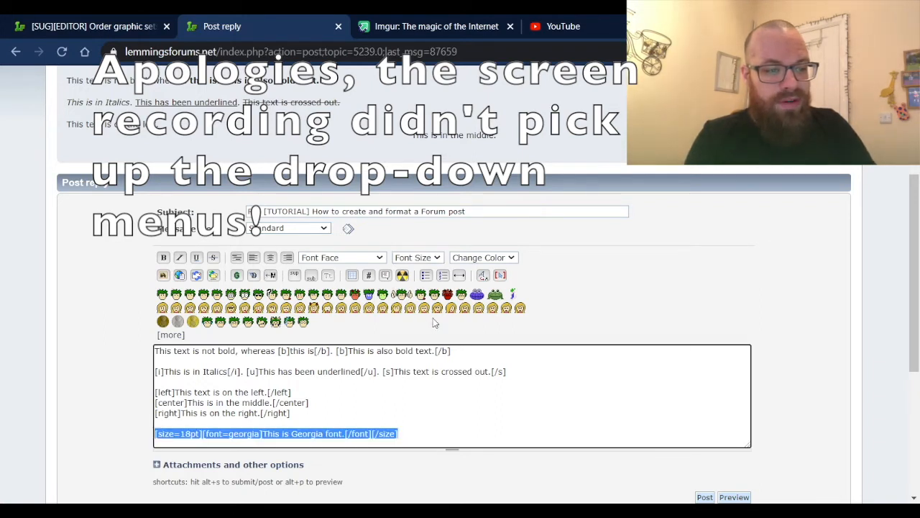
{"action": "left_click", "coordinate": [495, 260]}
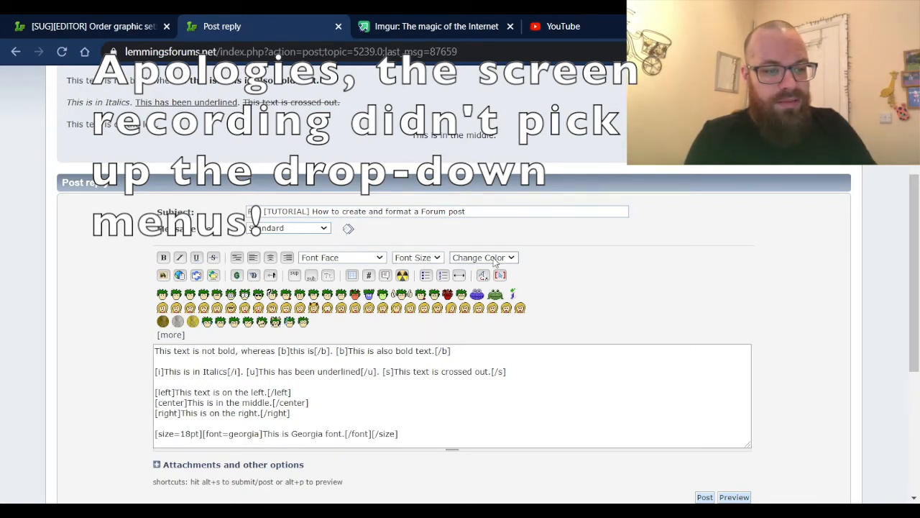
{"action": "left_click", "coordinate": [486, 352]}
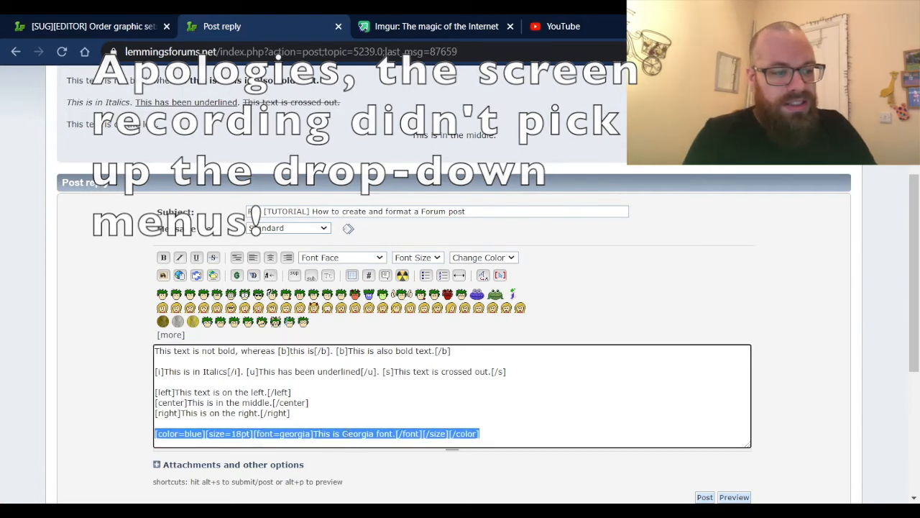
{"action": "scroll", "coordinate": [810, 381], "scroll_direction": "down", "scroll_amount": 1}
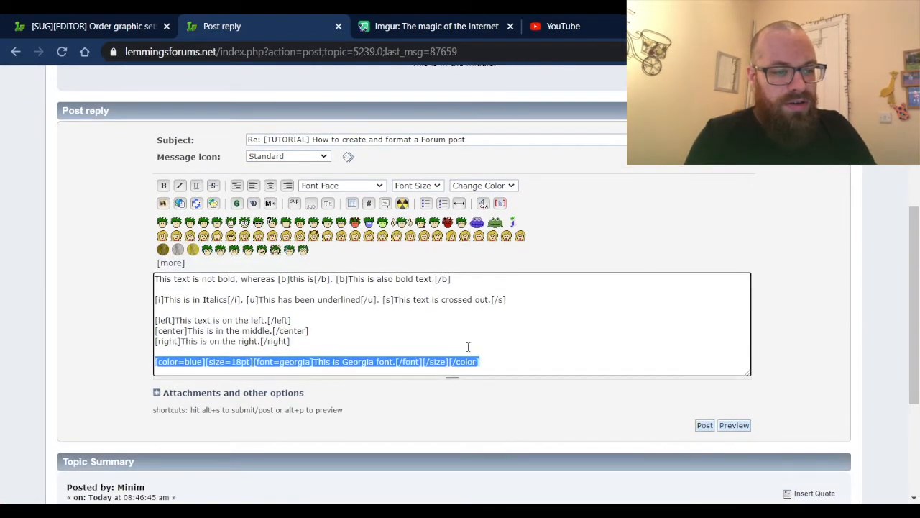
{"action": "left_click", "coordinate": [734, 424]}
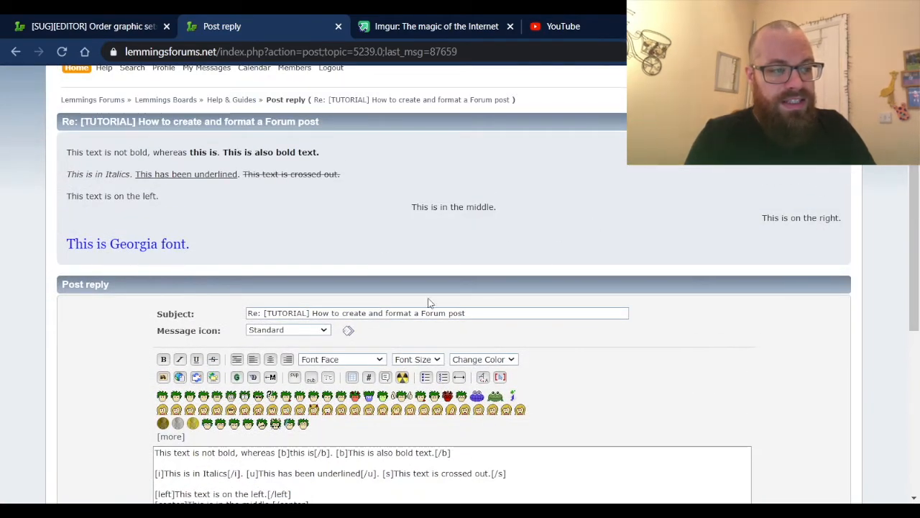
Reword the Georgia sentence to "This is Georgia font in 18pt and blue" inside its tags and preview the post.
{"action": "scroll", "coordinate": [642, 376], "scroll_direction": "down", "scroll_amount": 1}
{"action": "left_click", "coordinate": [394, 467]}
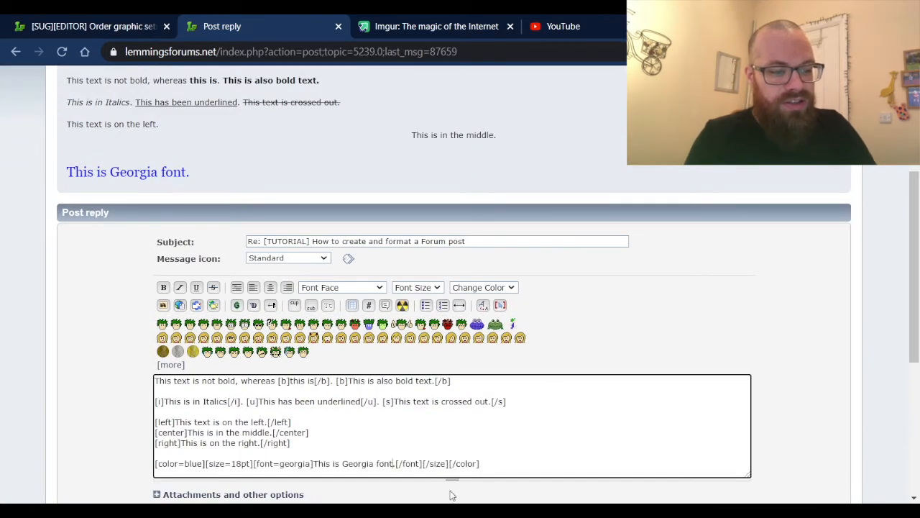
{"action": "key", "text": "BackSpace"}
{"action": "type", "text": "in 18p"}
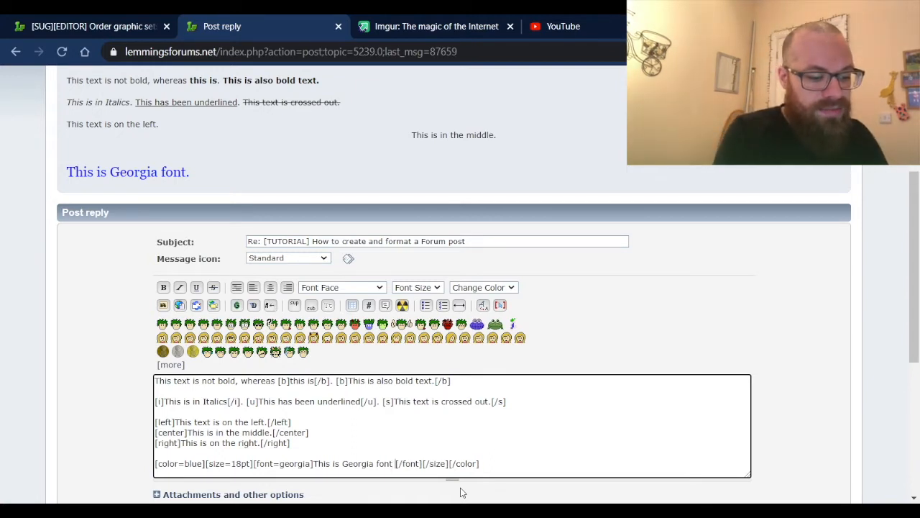
{"action": "type", "text": "t and blue"}
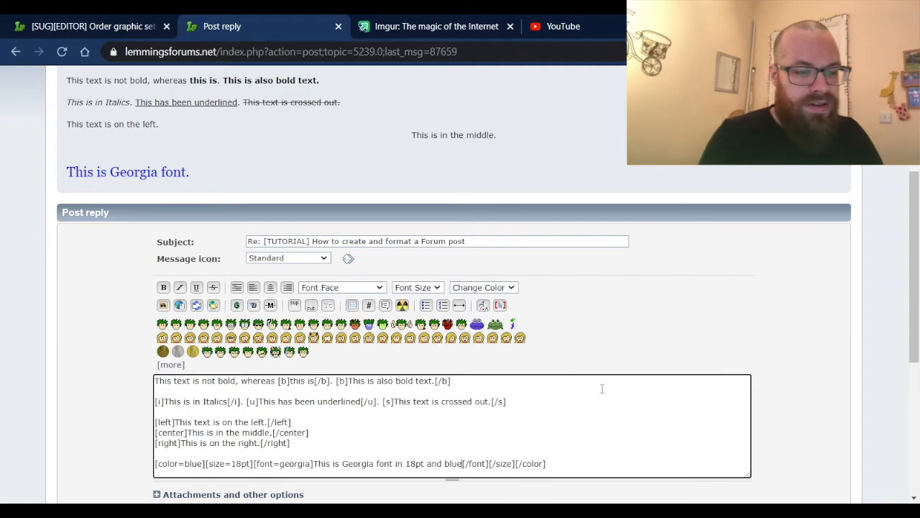
{"action": "scroll", "coordinate": [825, 419], "scroll_direction": "down", "scroll_amount": 1}
{"action": "left_click", "coordinate": [734, 454]}
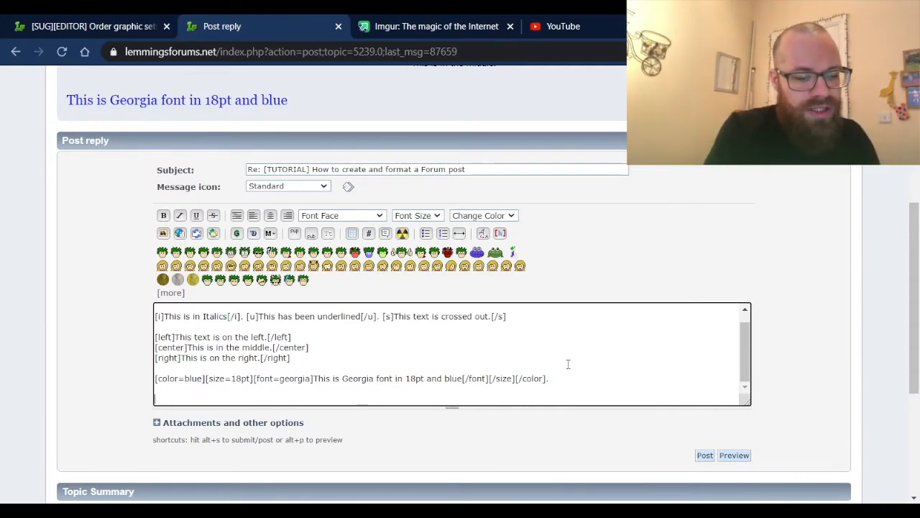
Write the tagged line "[font=Impact]This is Impact font.[/font]" as a new last paragraph and preview the post.
{"action": "type", "text": "[]"}
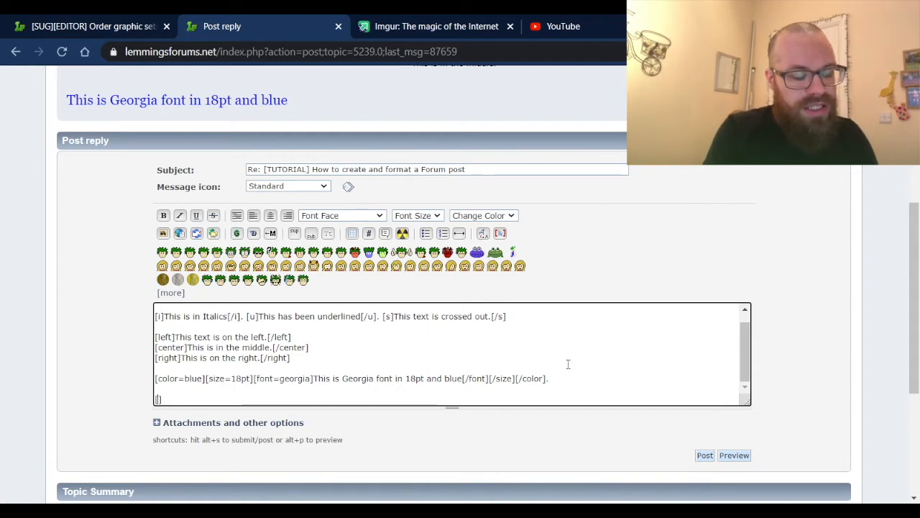
{"action": "key", "text": "Left"}
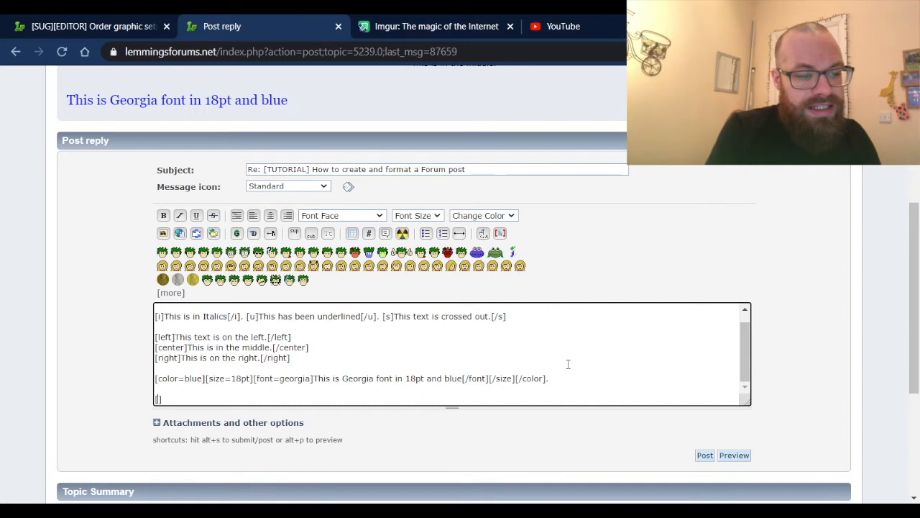
{"action": "type", "text": "fo"}
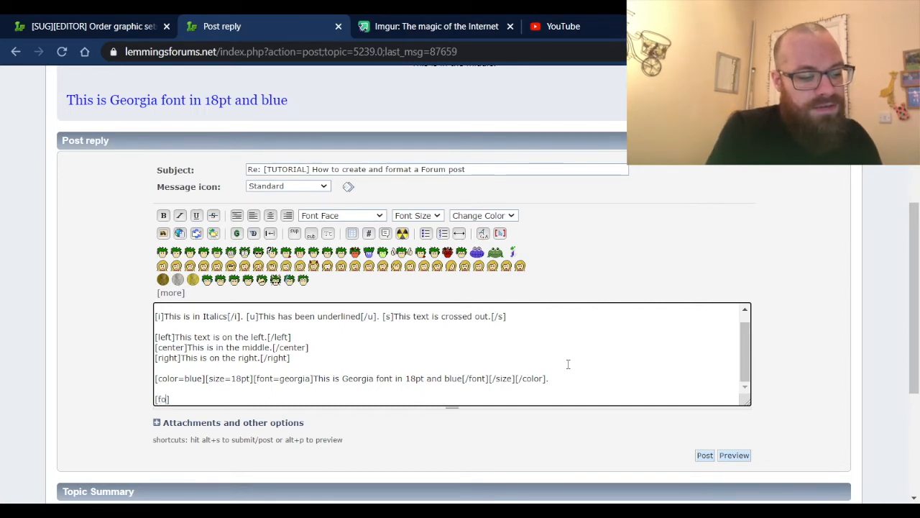
{"action": "type", "text": "nt=Impact"}
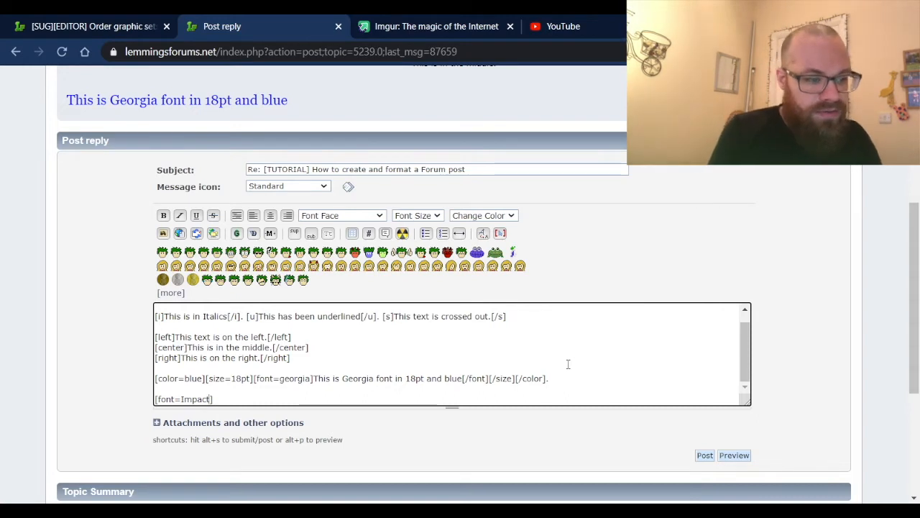
{"action": "key", "text": "Right"}
{"action": "type", "text": "Th"}
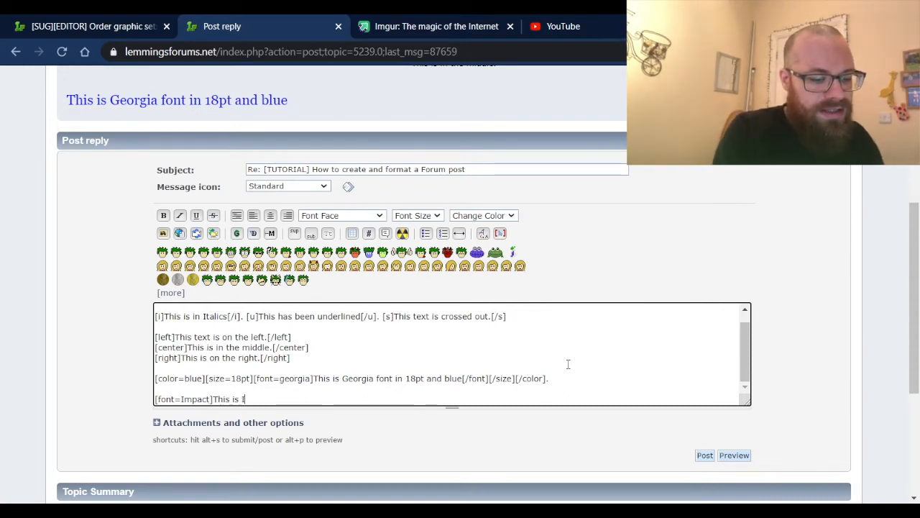
{"action": "type", "text": "is is Impact font"}
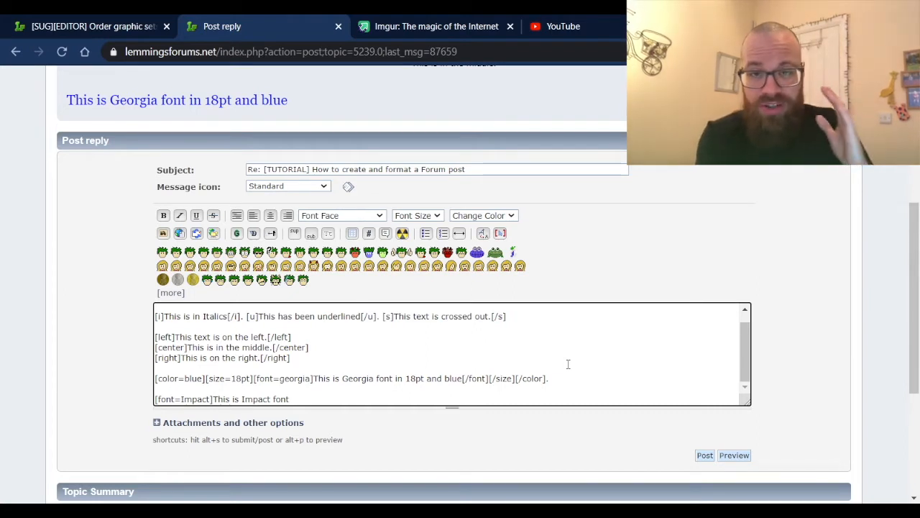
{"action": "type", "text": ".["}
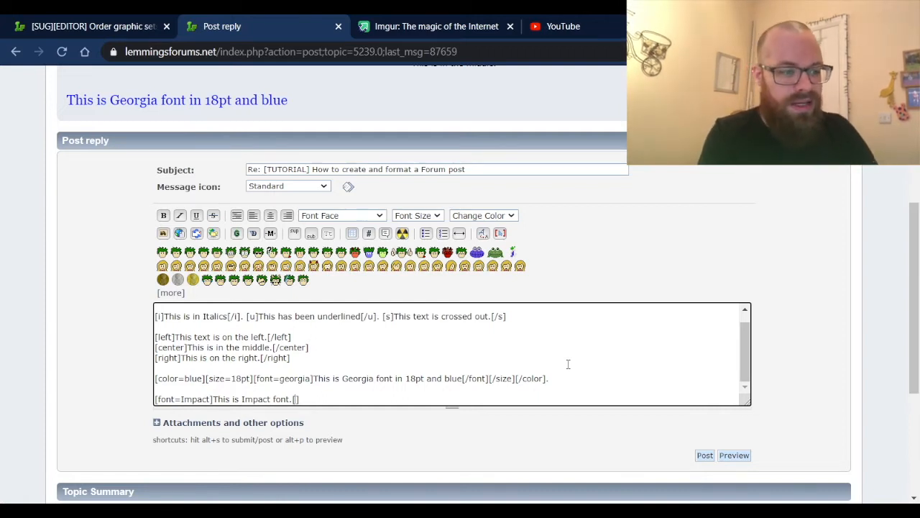
{"action": "type", "text": "/font"}
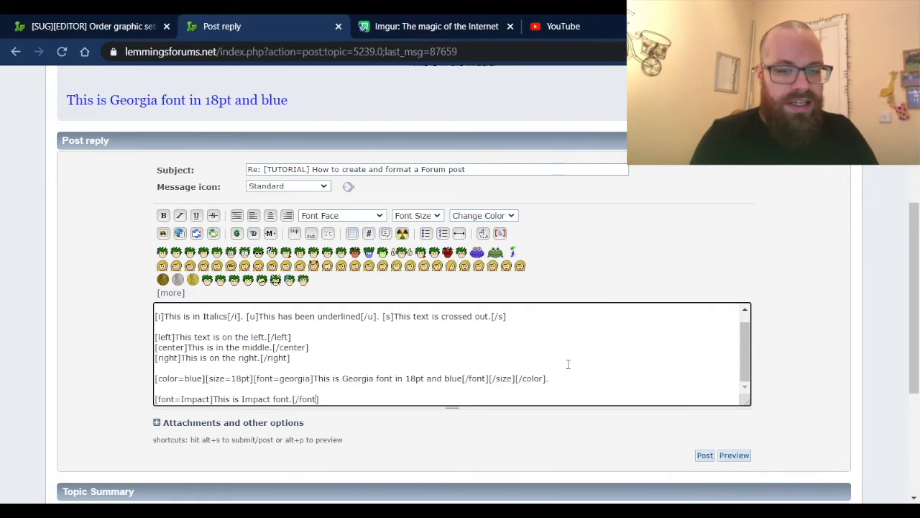
{"action": "left_click", "coordinate": [734, 455]}
{"action": "scroll", "coordinate": [581, 194], "scroll_direction": "up", "scroll_amount": 2}
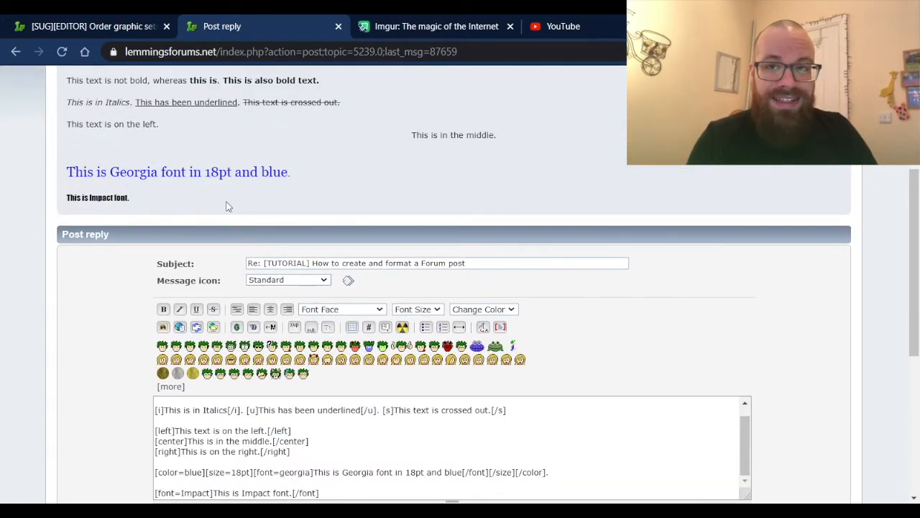
Insert the opening tag [color=red] directly after [font=Impact] in the Impact line.
{"action": "scroll", "coordinate": [683, 299], "scroll_direction": "down", "scroll_amount": 2}
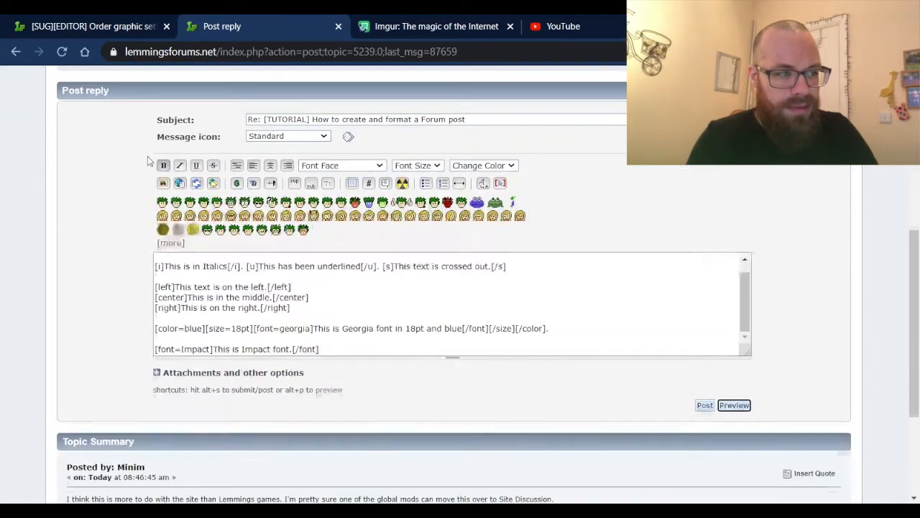
{"action": "left_click", "coordinate": [213, 348]}
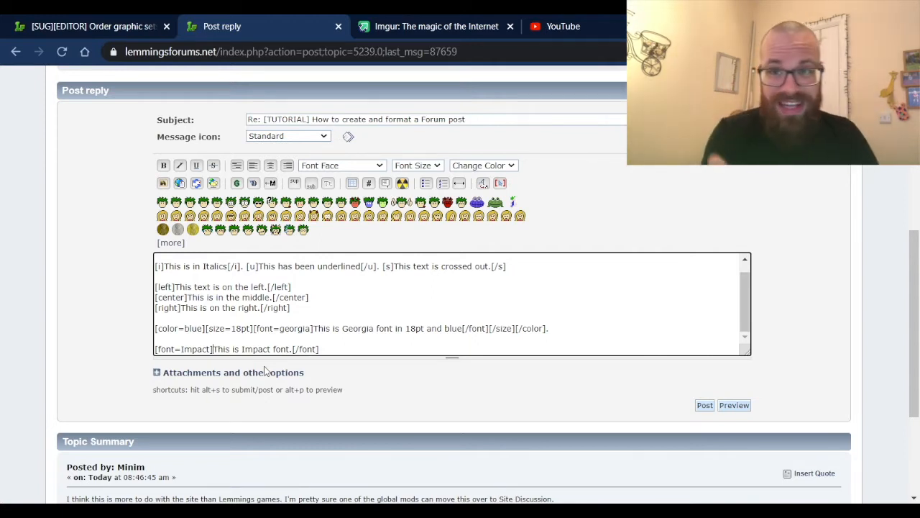
{"action": "type", "text": "[]"}
{"action": "key", "text": "Left"}
{"action": "type", "text": "color"}
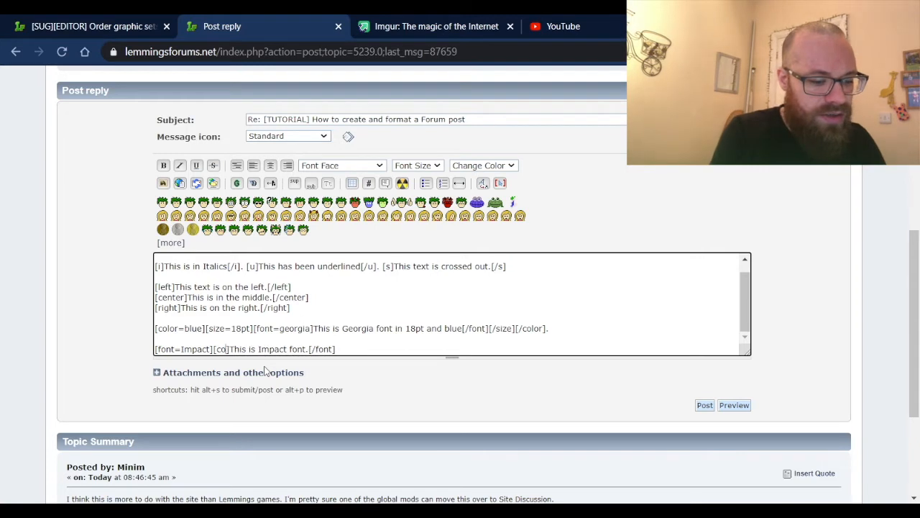
{"action": "type", "text": "=red"}
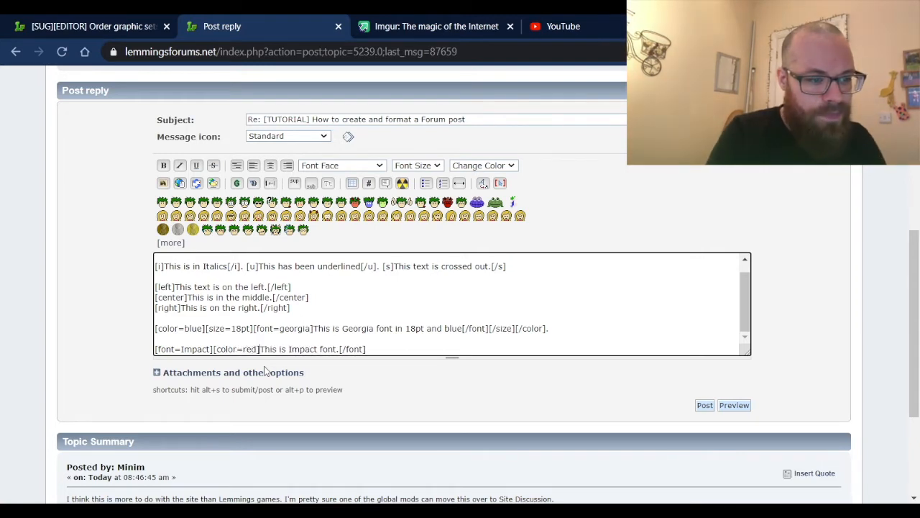
Close the Impact line's colour formatting with [/color] just before [/font] and preview the post.
{"action": "key", "text": "Right"}
{"action": "key", "text": "Right"}
{"action": "key", "text": "Right"}
{"action": "key", "text": "Right"}
{"action": "key", "text": "Right"}
{"action": "key", "text": "Right"}
{"action": "key", "text": "Right"}
{"action": "key", "text": "Right"}
{"action": "key", "text": "Right"}
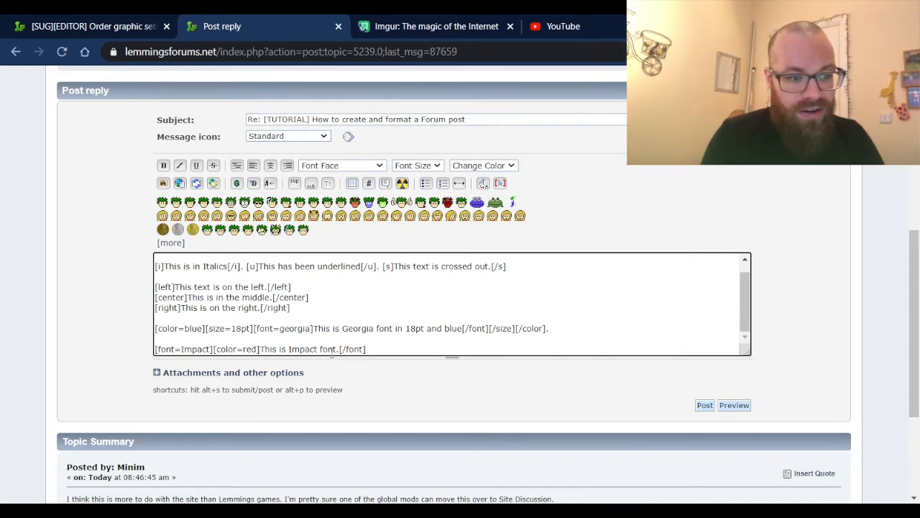
{"action": "type", "text": "[]"}
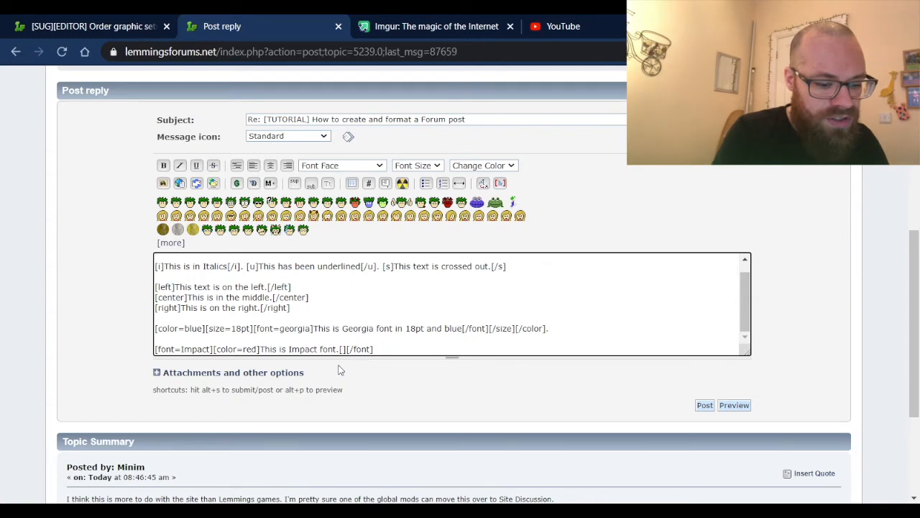
{"action": "type", "text": "/color"}
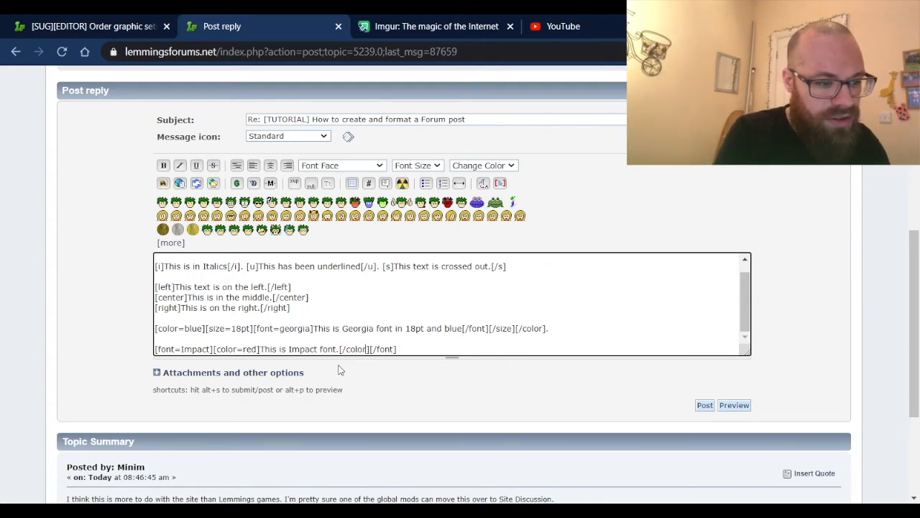
{"action": "left_click", "coordinate": [749, 407]}
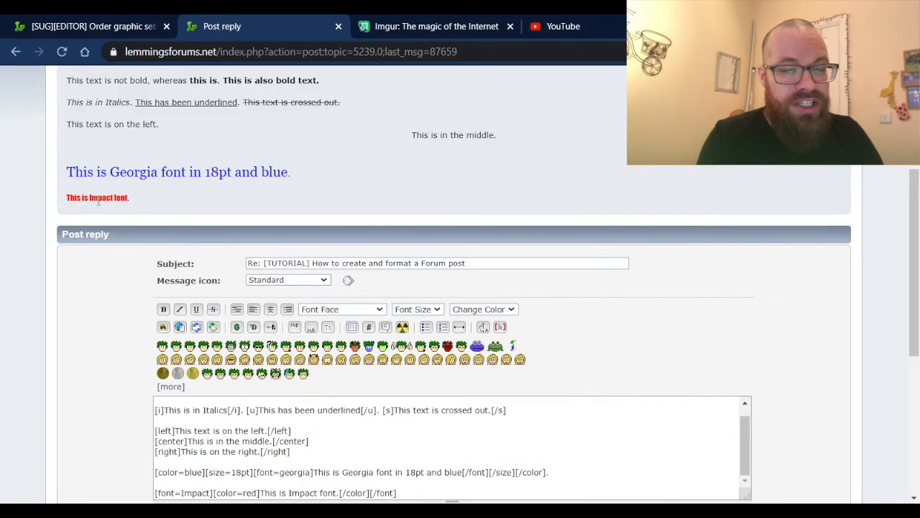
Insert the opening tag [size=16pt] directly after [color=red] in the Impact line.
{"action": "scroll", "coordinate": [647, 295], "scroll_direction": "down", "scroll_amount": 2}
{"action": "left_click", "coordinate": [262, 348]}
{"action": "type", "text": "[color=red]["}
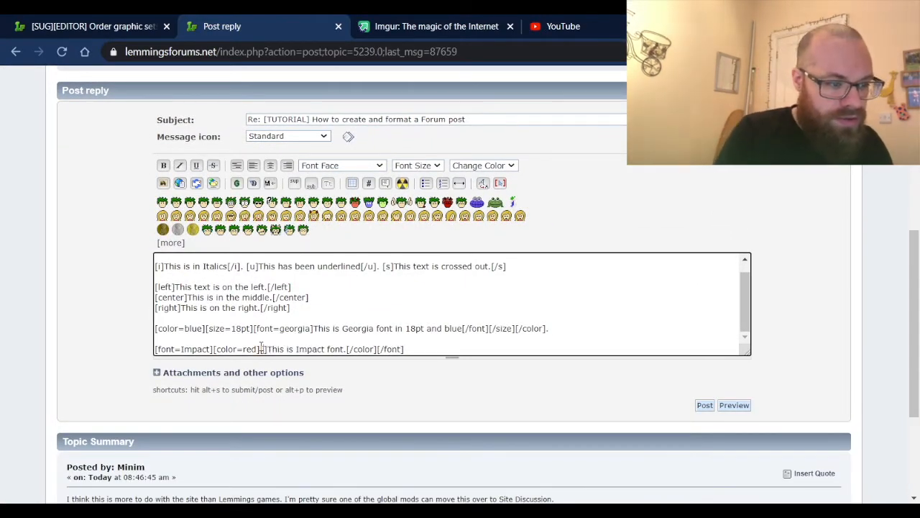
{"action": "type", "text": "size=16pt"}
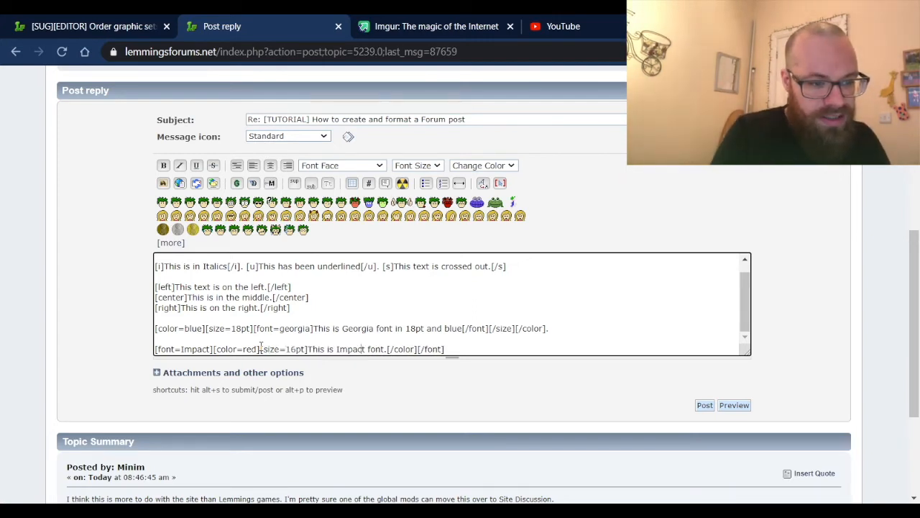
Close the Impact line's size formatting with [/size] just before [/color] and preview the post.
{"action": "key", "text": "Right"}
{"action": "key", "text": "Right"}
{"action": "key", "text": "Right"}
{"action": "key", "text": "Right"}
{"action": "key", "text": "Right"}
{"action": "key", "text": "Right"}
{"action": "key", "text": "Right"}
{"action": "type", "text": "[]"}
{"action": "key", "text": "Left"}
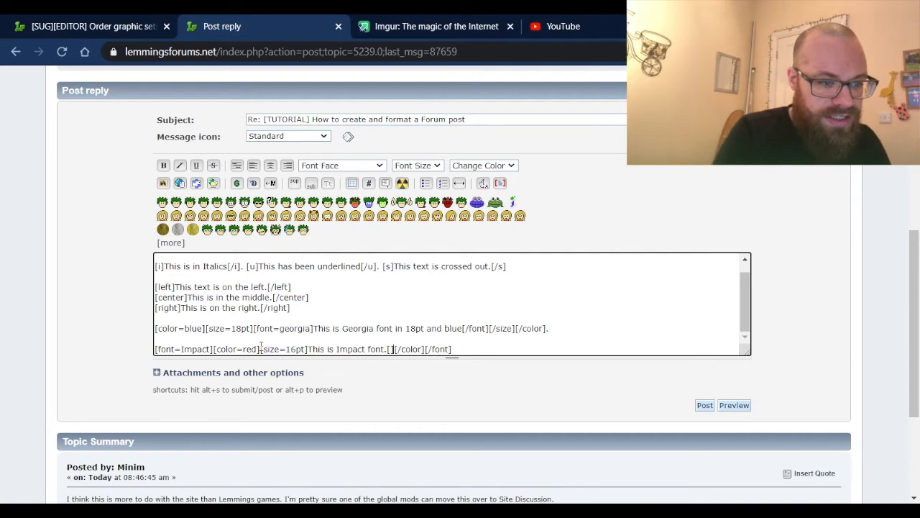
{"action": "type", "text": "/"}
{"action": "type", "text": "size"}
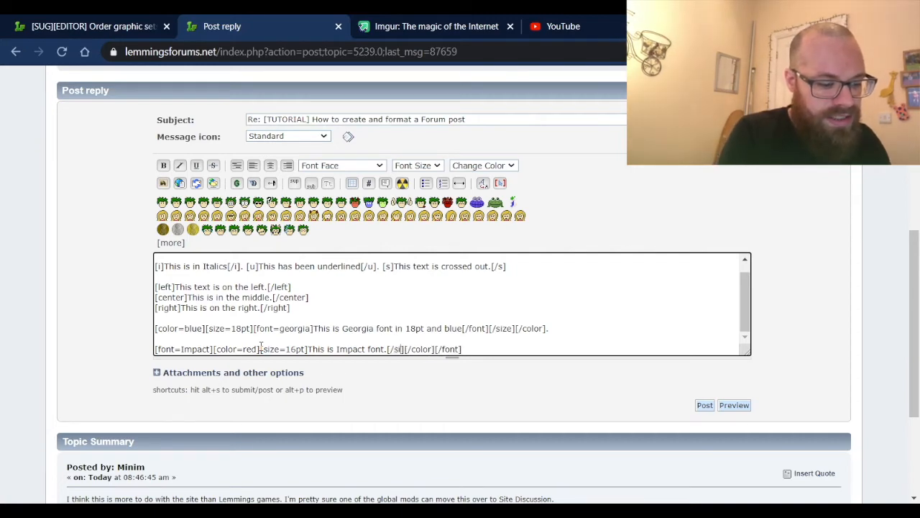
{"action": "left_click", "coordinate": [731, 405]}
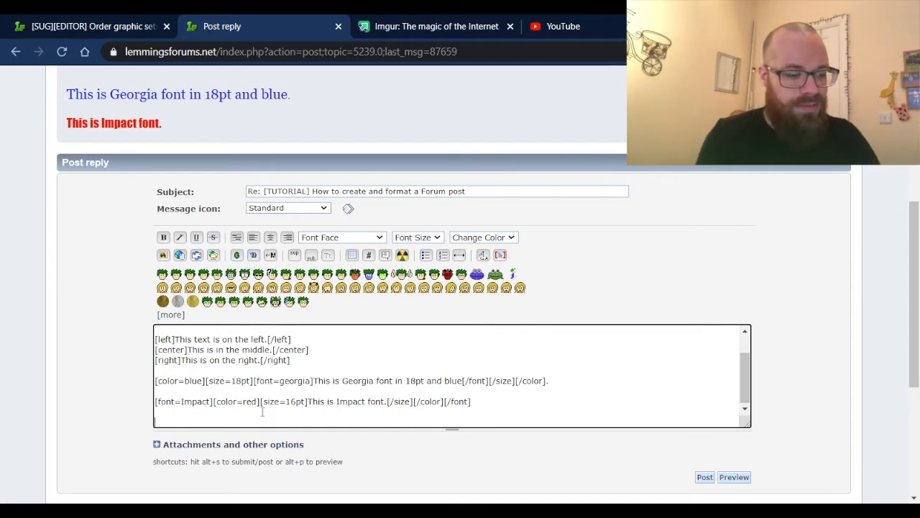
Write "This text has a yellow glow." as a new last paragraph and apply the glow effect to its words, excluding the full stop.
{"action": "type", "text": "This text "}
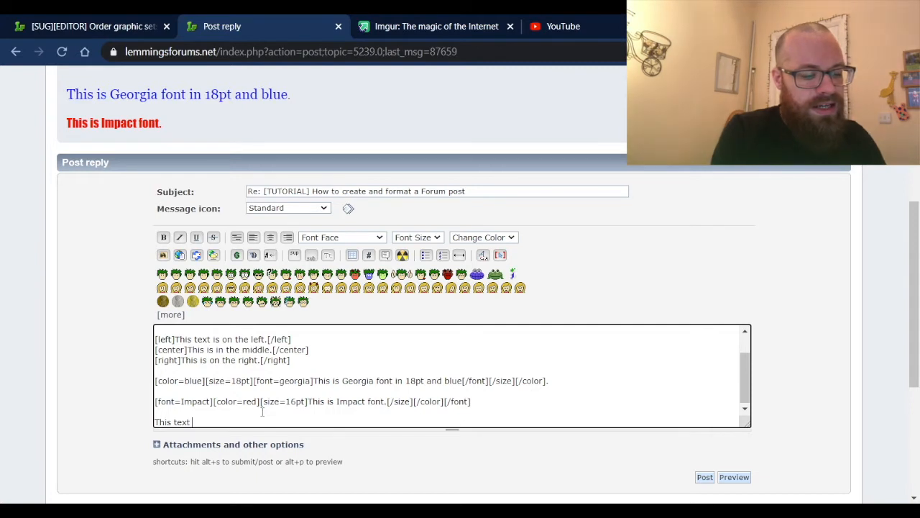
{"action": "type", "text": "has a yellow glow."}
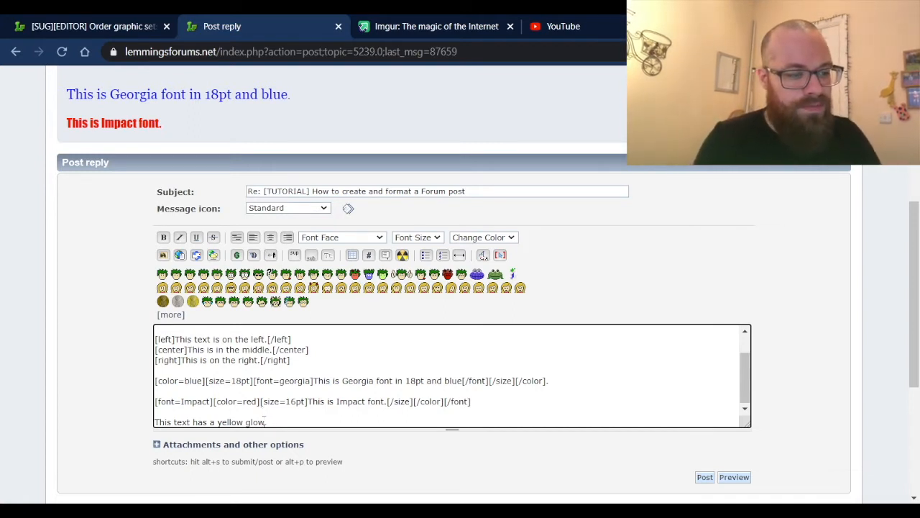
{"action": "left_click_drag", "start_coordinate": [265, 422], "coordinate": [146, 432]}
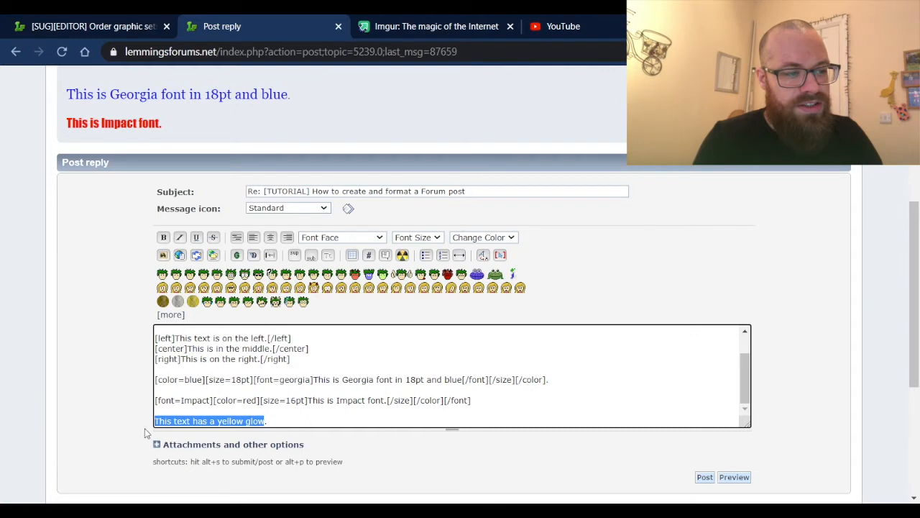
{"action": "left_click", "coordinate": [237, 256]}
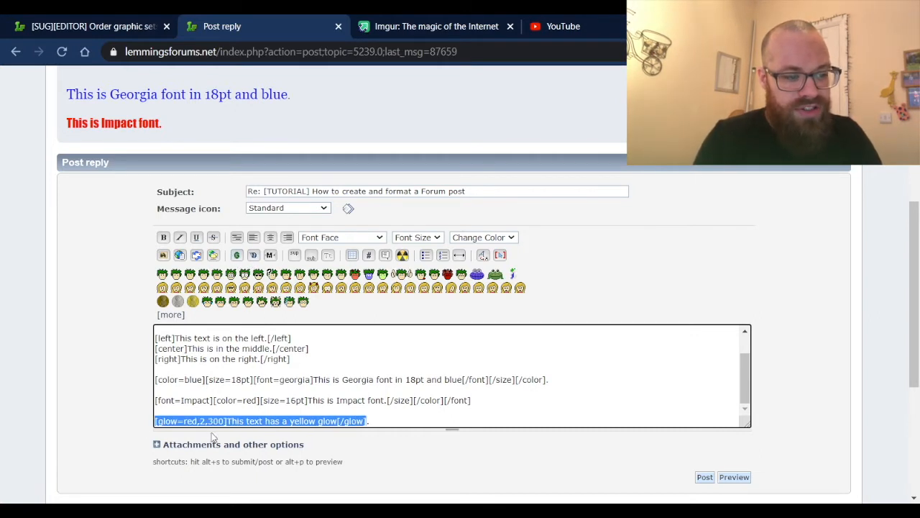
{"action": "left_click", "coordinate": [375, 422]}
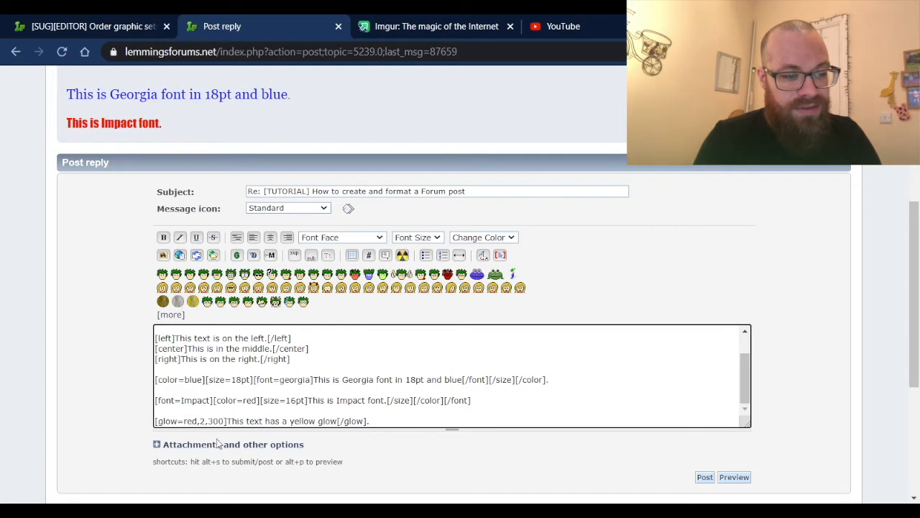
Change the glow tag's colour to yellow and its second value to 9, and preview the post.
{"action": "left_click_drag", "start_coordinate": [197, 422], "coordinate": [192, 422]}
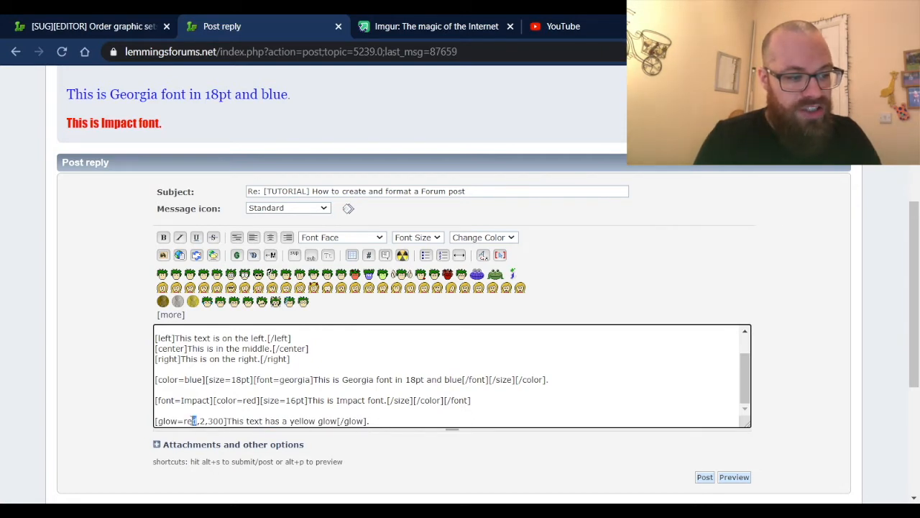
{"action": "type", "text": "yellow"}
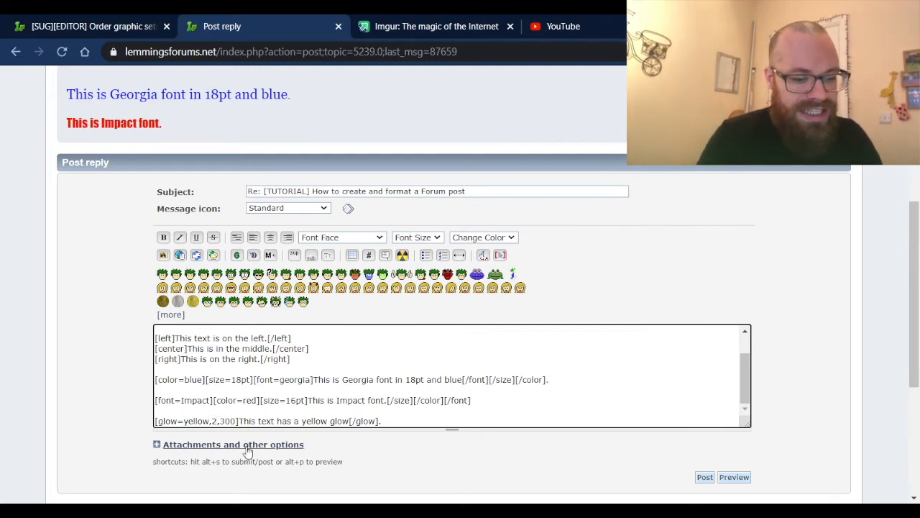
{"action": "key", "text": "BackSpace"}
{"action": "type", "text": "9"}
{"action": "left_click", "coordinate": [723, 483]}
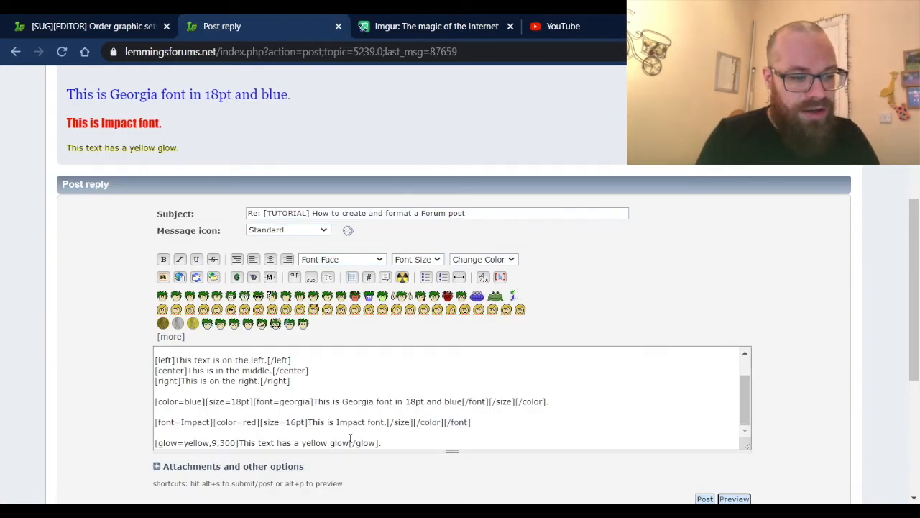
Set the glowing sentence's text inside the glow tags to font size 36pt.
{"action": "left_click", "coordinate": [378, 443]}
{"action": "left_click_drag", "start_coordinate": [350, 442], "coordinate": [242, 441]}
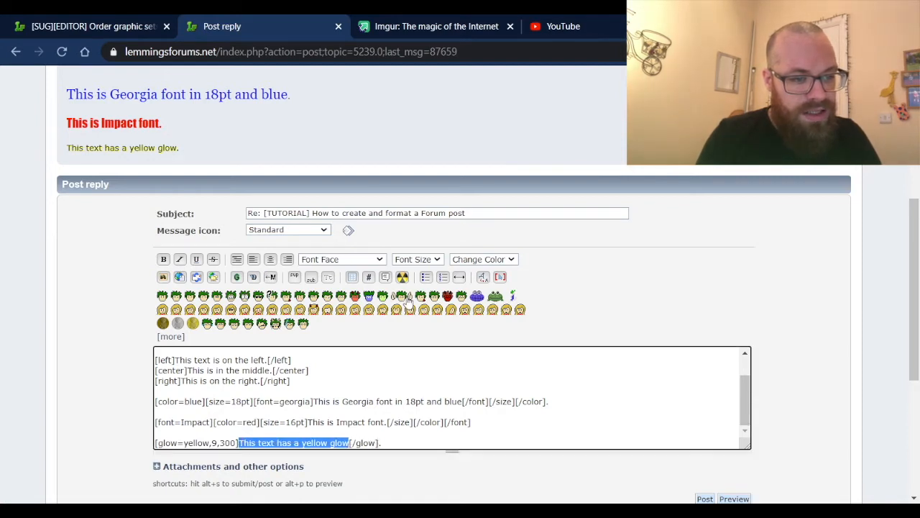
{"action": "left_click", "coordinate": [415, 261]}
{"action": "left_click", "coordinate": [423, 351]}
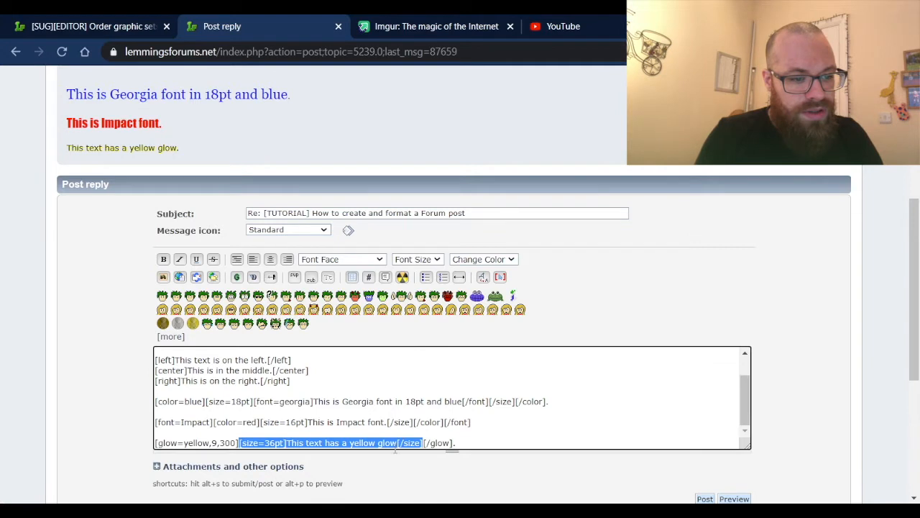
Extend the glowing sentence to "This text has a yellow glow and is 36pt" inside its tags and preview the post.
{"action": "left_click", "coordinate": [398, 442]}
{"action": "type", "text": "and is "}
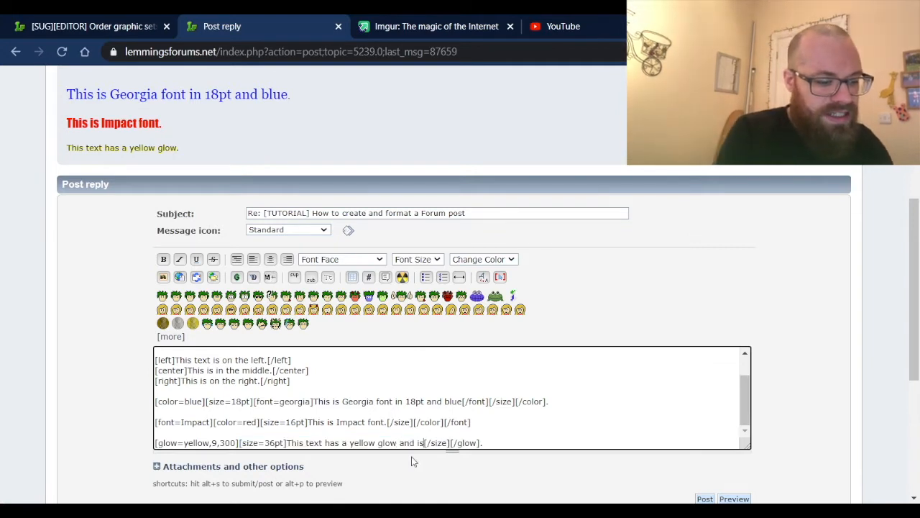
{"action": "type", "text": "36pt"}
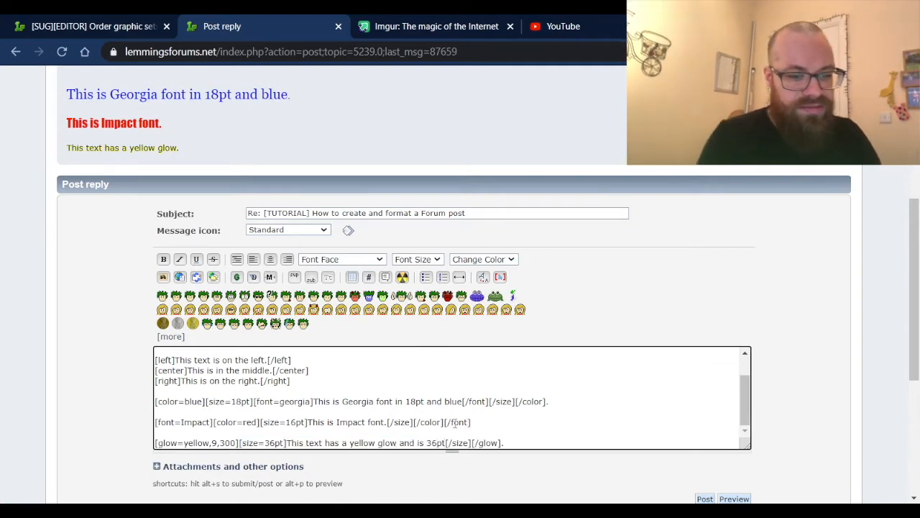
{"action": "scroll", "coordinate": [873, 421], "scroll_direction": "down", "scroll_amount": 1}
{"action": "left_click", "coordinate": [736, 427]}
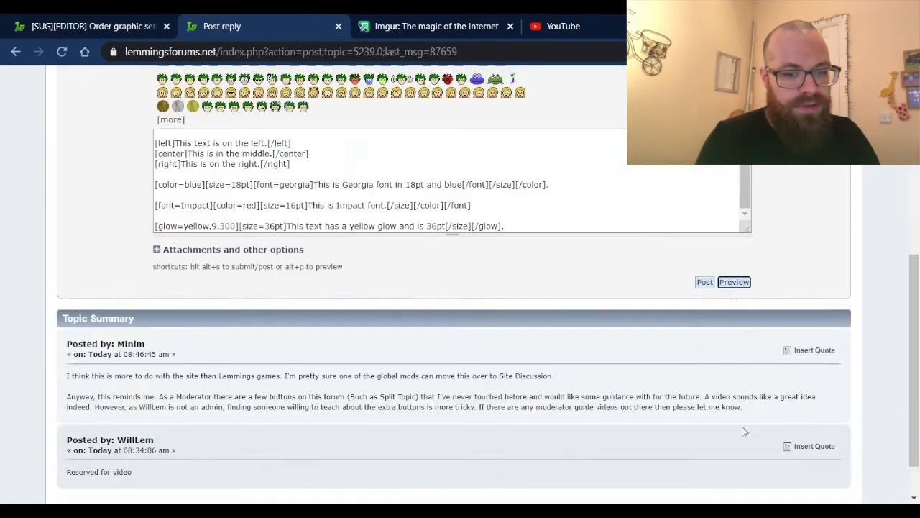
{"action": "scroll", "coordinate": [665, 268], "scroll_direction": "up", "scroll_amount": 1}
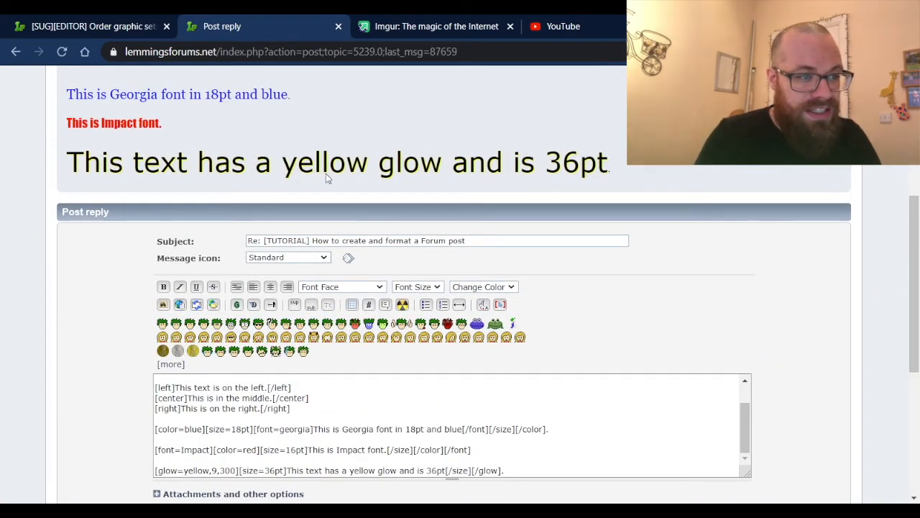
Add a new last paragraph reading "This text is scrolling." below the glowing line.
{"action": "scroll", "coordinate": [764, 283], "scroll_direction": "down", "scroll_amount": 3}
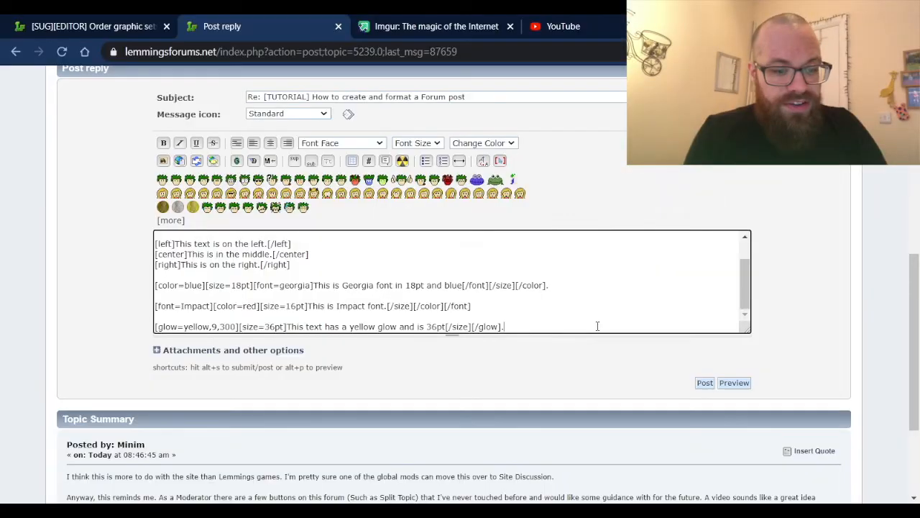
{"action": "scroll", "coordinate": [598, 325], "scroll_direction": "down", "scroll_amount": 1}
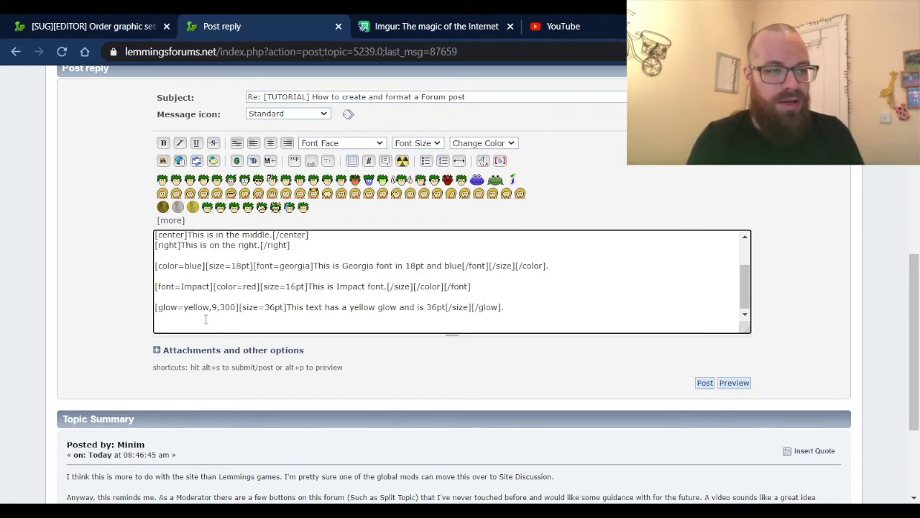
{"action": "key", "text": "Return"}
{"action": "key", "text": "Return"}
{"action": "type", "text": "This text is scrolling."}
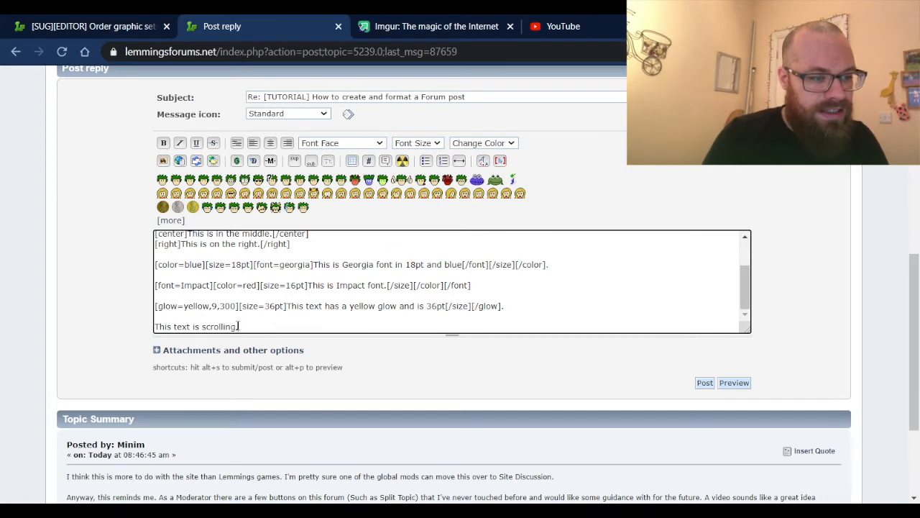
Format the words "This text is scrolling" at 24pt with the scrolling move effect, and preview the post.
{"action": "left_click_drag", "start_coordinate": [236, 326], "coordinate": [133, 331]}
{"action": "left_click", "coordinate": [422, 144]}
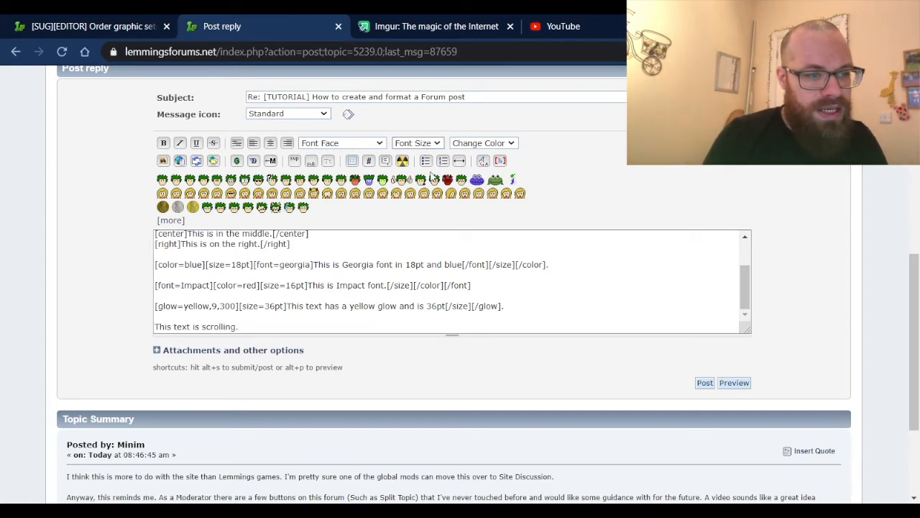
{"action": "left_click", "coordinate": [420, 222]}
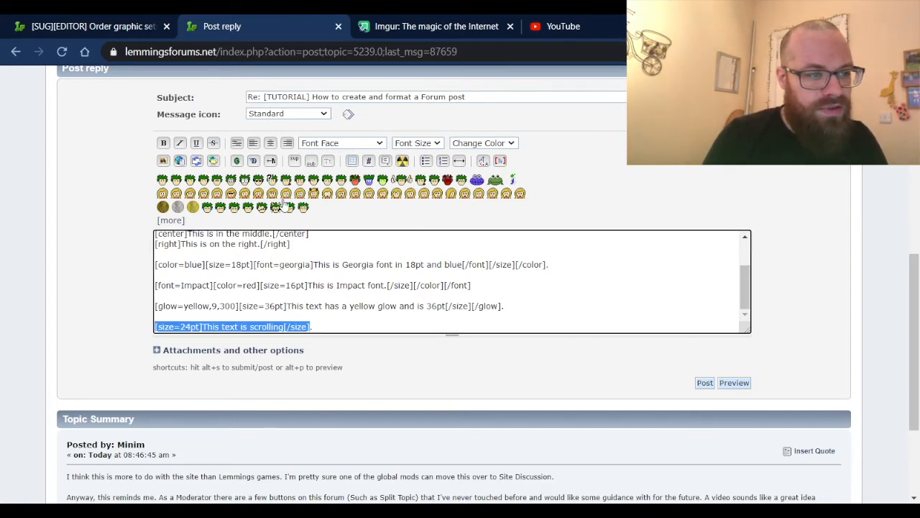
{"action": "left_click", "coordinate": [270, 161]}
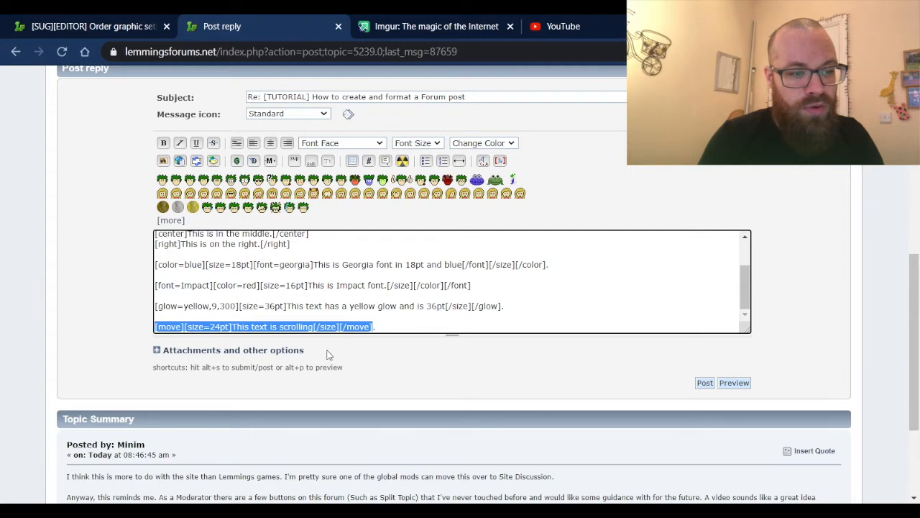
{"action": "left_click", "coordinate": [389, 326]}
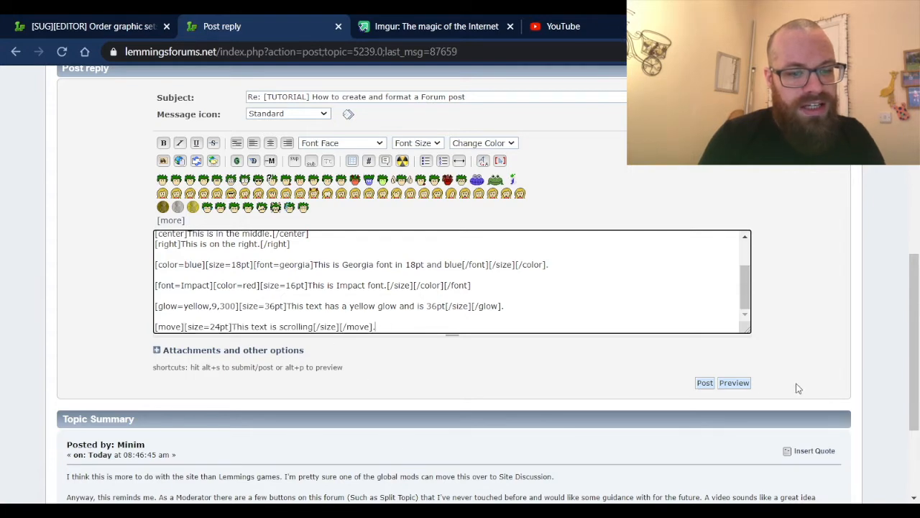
{"action": "left_click", "coordinate": [745, 386]}
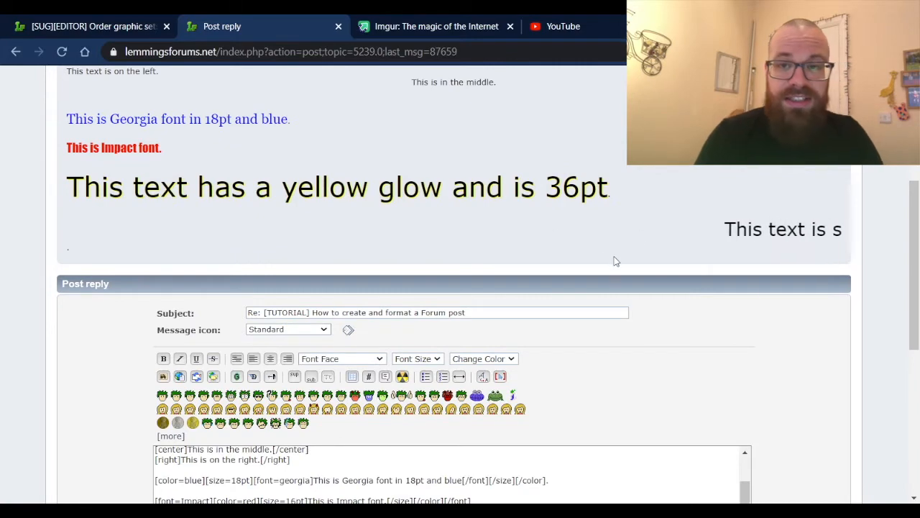
Insert an empty pair of image tags on a new line below the scrolling text, and delete them again.
{"action": "scroll", "coordinate": [781, 326], "scroll_direction": "down", "scroll_amount": 3}
{"action": "scroll", "coordinate": [785, 328], "scroll_direction": "down", "scroll_amount": 1}
{"action": "left_click", "coordinate": [400, 324]}
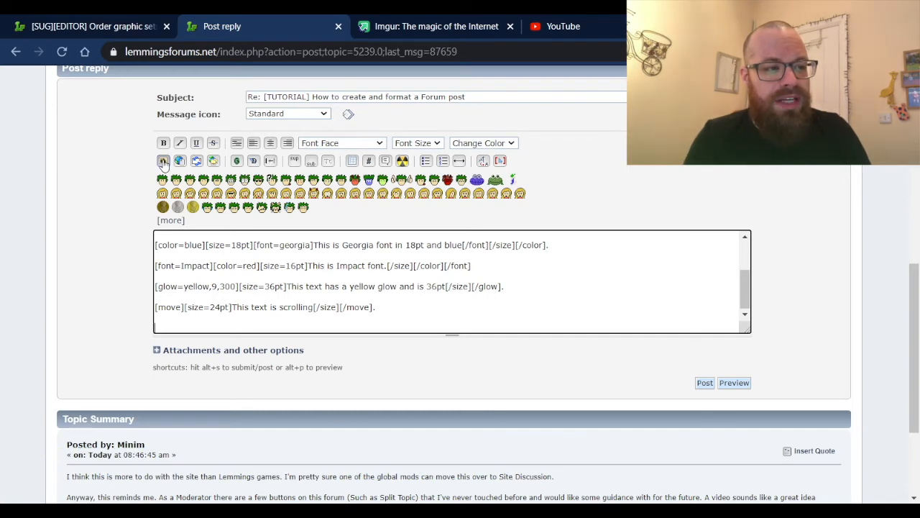
{"action": "left_click", "coordinate": [163, 161]}
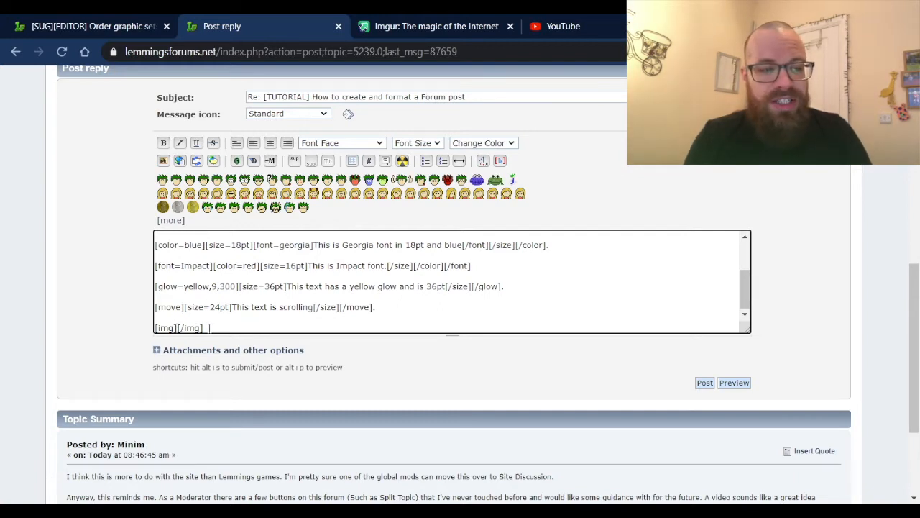
{"action": "left_click_drag", "start_coordinate": [208, 328], "coordinate": [153, 328]}
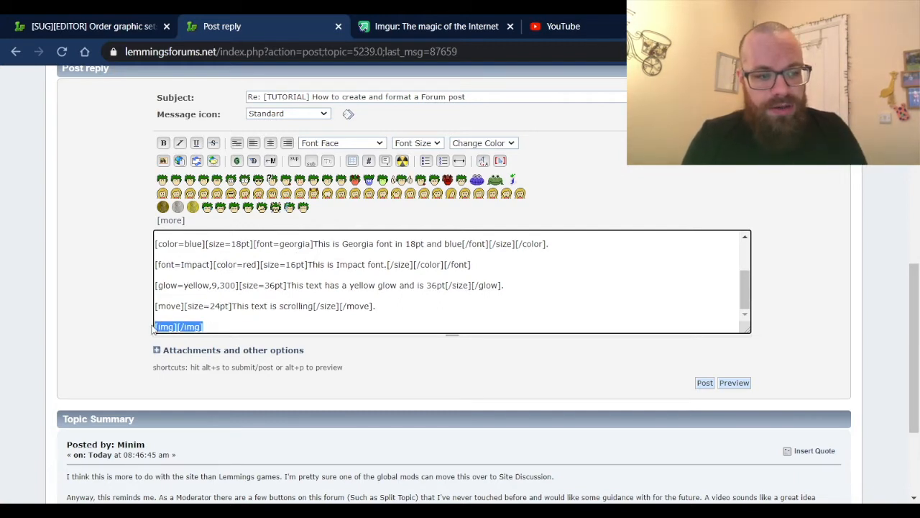
{"action": "key", "text": "Delete"}
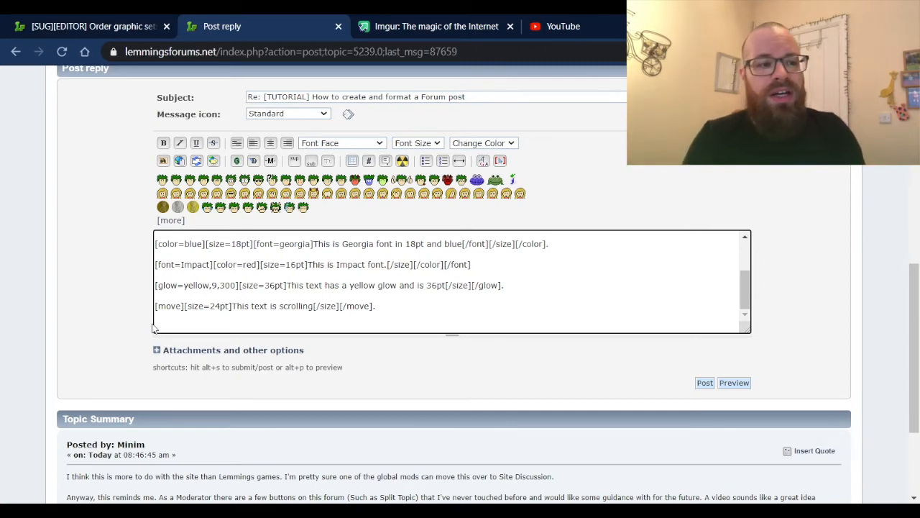
Switch to Imgur and copy the BBCode (Forums) share link of the uploaded dolphin image.
{"action": "left_click", "coordinate": [408, 27]}
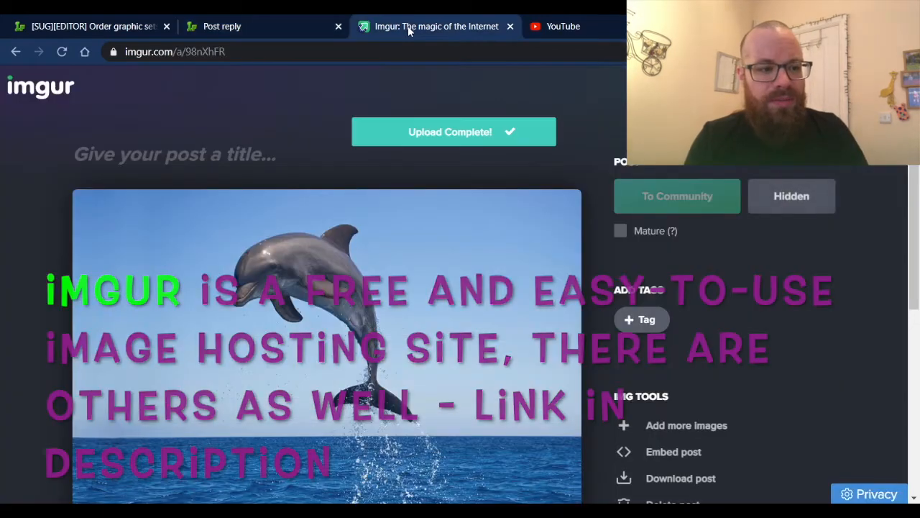
{"action": "scroll", "coordinate": [334, 274], "scroll_direction": "down", "scroll_amount": 1}
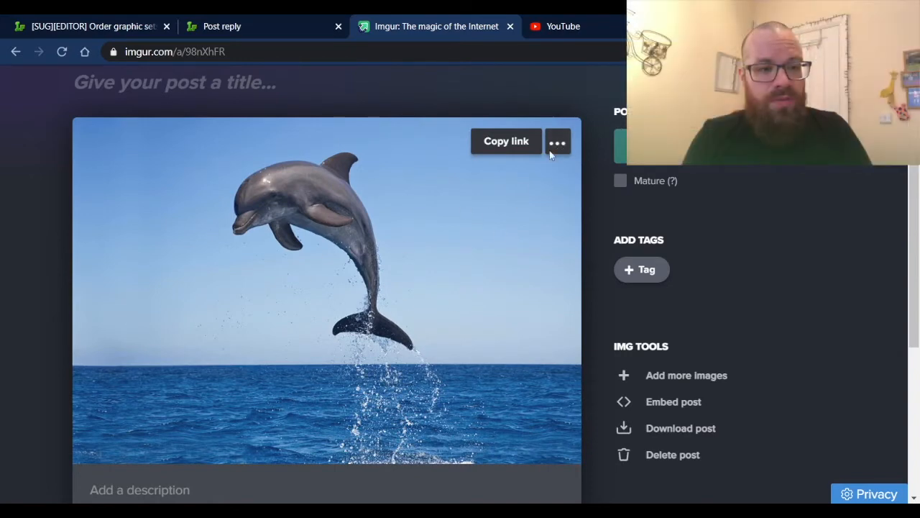
{"action": "left_click", "coordinate": [557, 146]}
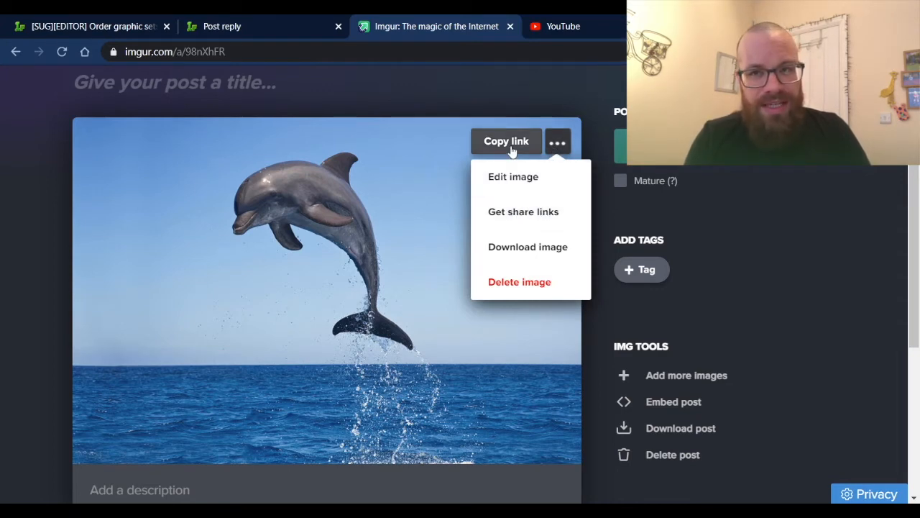
{"action": "left_click", "coordinate": [529, 216]}
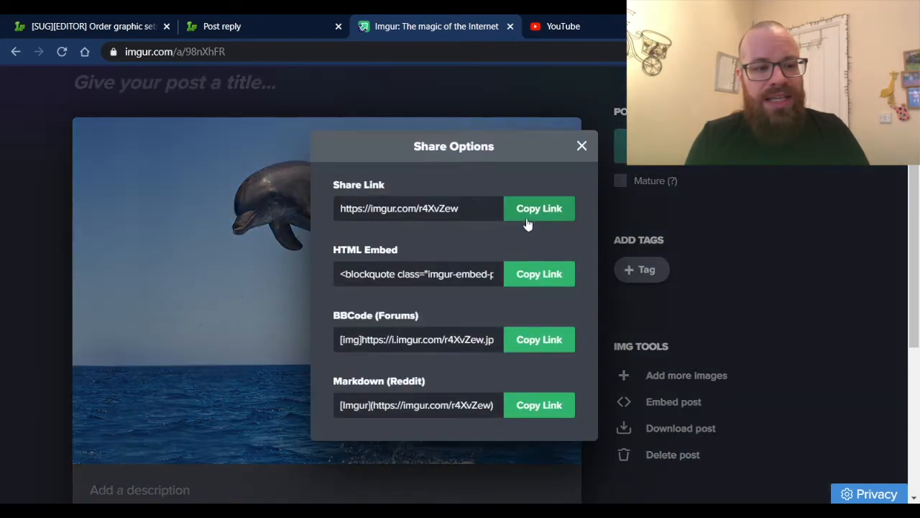
{"action": "left_click_drag", "start_coordinate": [334, 318], "coordinate": [425, 320]}
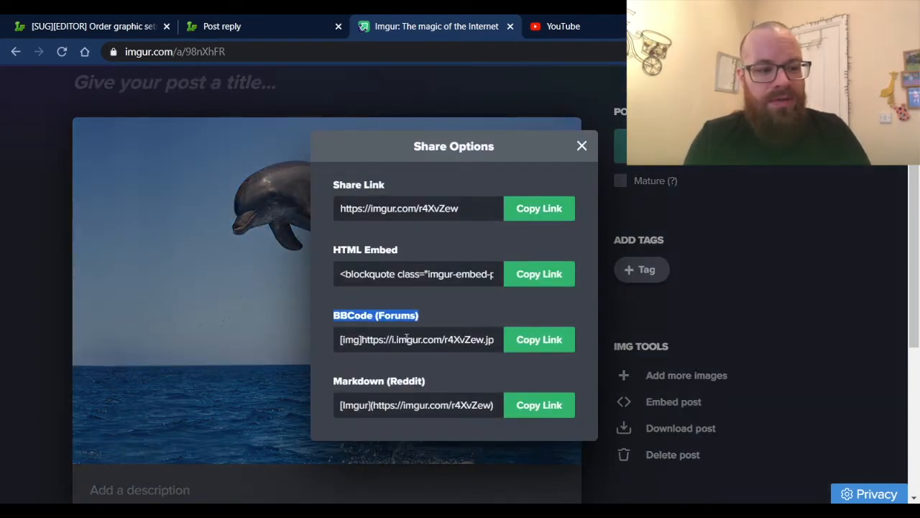
{"action": "left_click", "coordinate": [537, 343]}
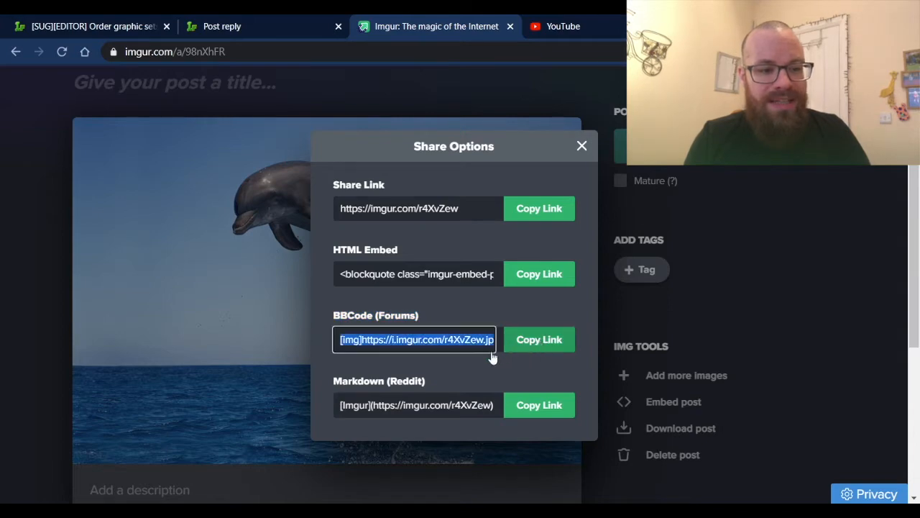
Paste the dolphin image's BBCode below the scrolling text in the forum reply, and check it in the post preview.
{"action": "left_click", "coordinate": [269, 28]}
{"action": "key", "text": "ctrl+v"}
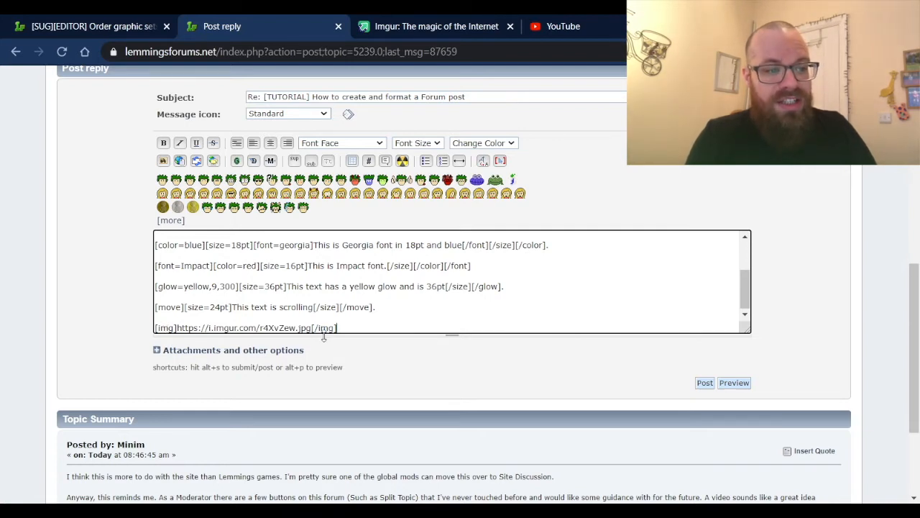
{"action": "left_click", "coordinate": [735, 387]}
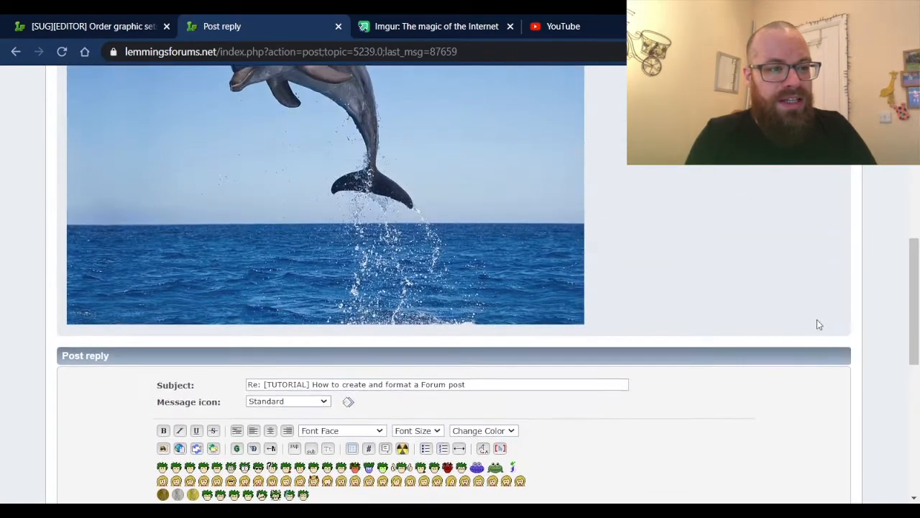
{"action": "scroll", "coordinate": [816, 324], "scroll_direction": "up", "scroll_amount": 4}
{"action": "scroll", "coordinate": [743, 355], "scroll_direction": "down", "scroll_amount": 1}
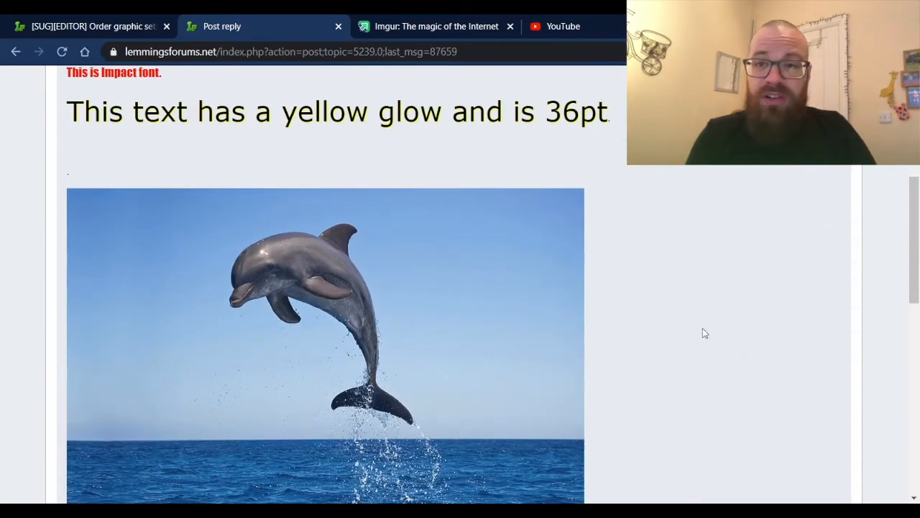
{"action": "scroll", "coordinate": [733, 324], "scroll_direction": "down", "scroll_amount": 1}
{"action": "scroll", "coordinate": [768, 318], "scroll_direction": "down", "scroll_amount": 1}
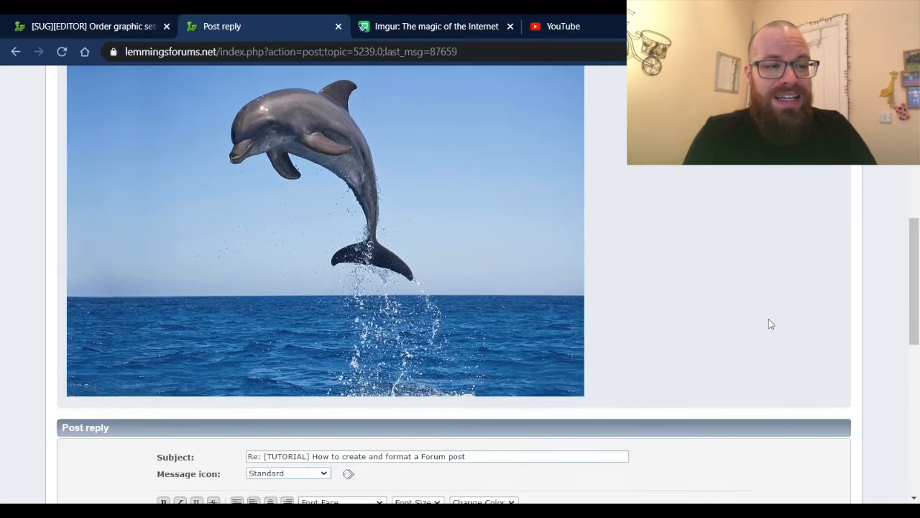
{"action": "scroll", "coordinate": [769, 319], "scroll_direction": "up", "scroll_amount": 1}
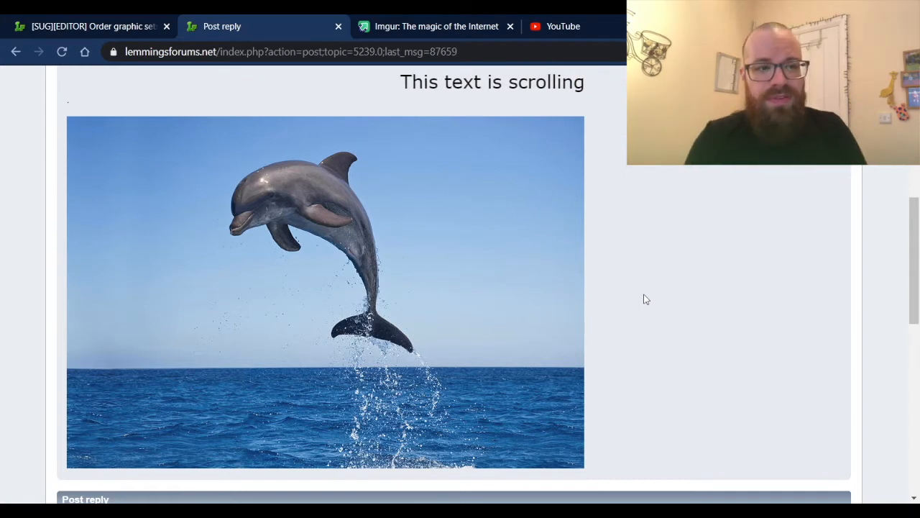
Back in Imgur, resize the dolphin image to a width of 450 pixels and save it.
{"action": "left_click", "coordinate": [436, 28]}
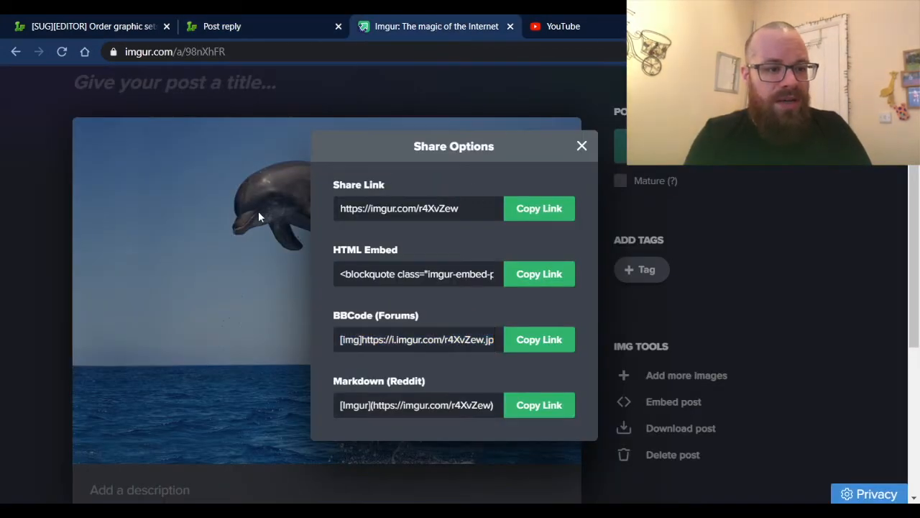
{"action": "left_click", "coordinate": [259, 217]}
{"action": "left_click", "coordinate": [557, 143]}
{"action": "left_click", "coordinate": [511, 178]}
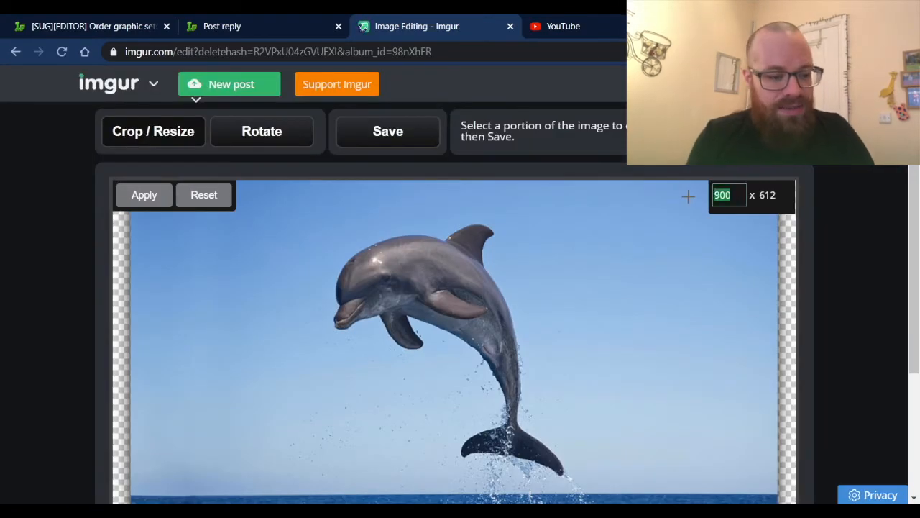
{"action": "type", "text": "450"}
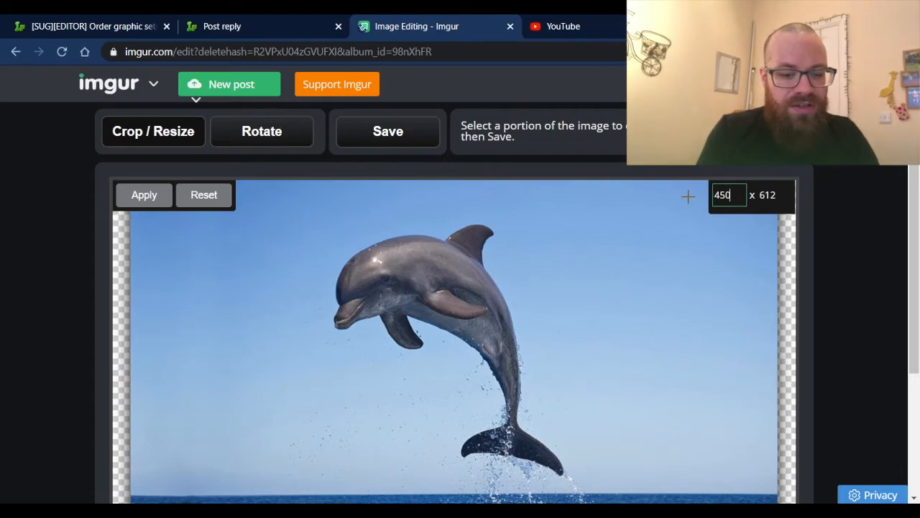
{"action": "key", "text": "Return"}
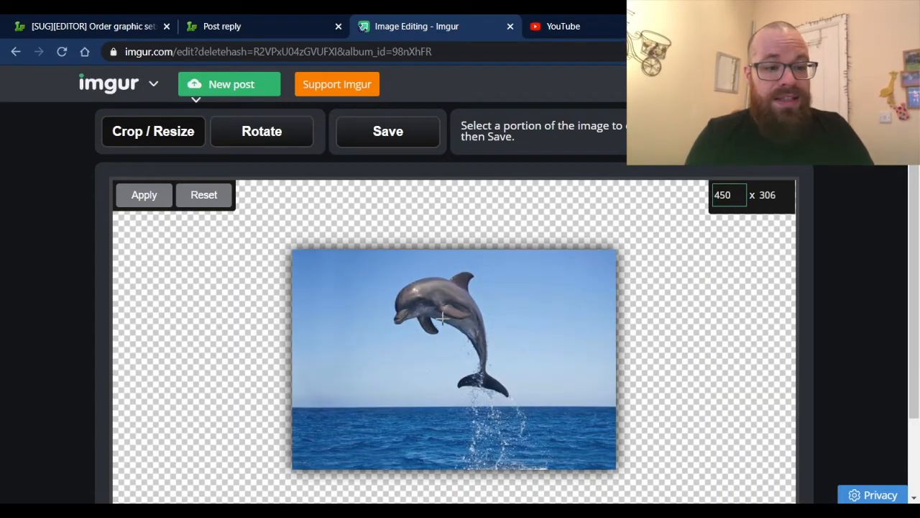
{"action": "left_click", "coordinate": [399, 140]}
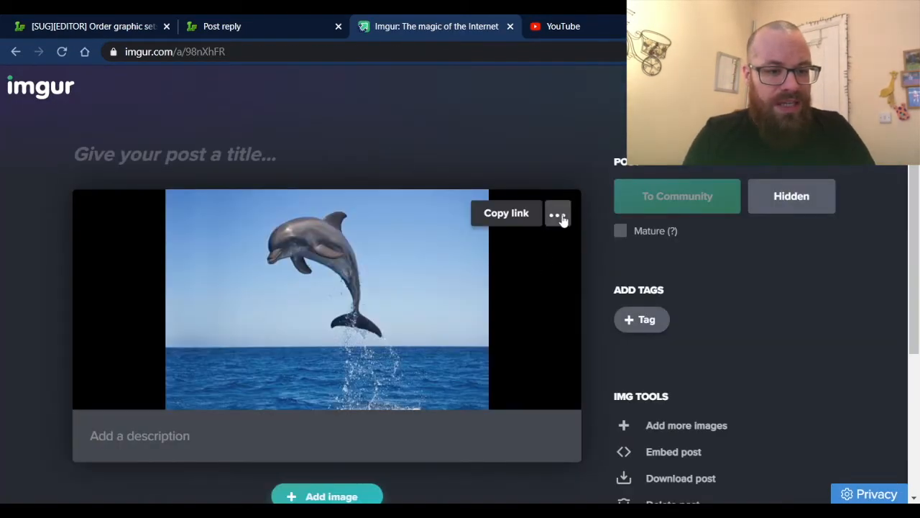
Copy the BBCode (Forums) share link of the resized dolphin image.
{"action": "left_click", "coordinate": [558, 215]}
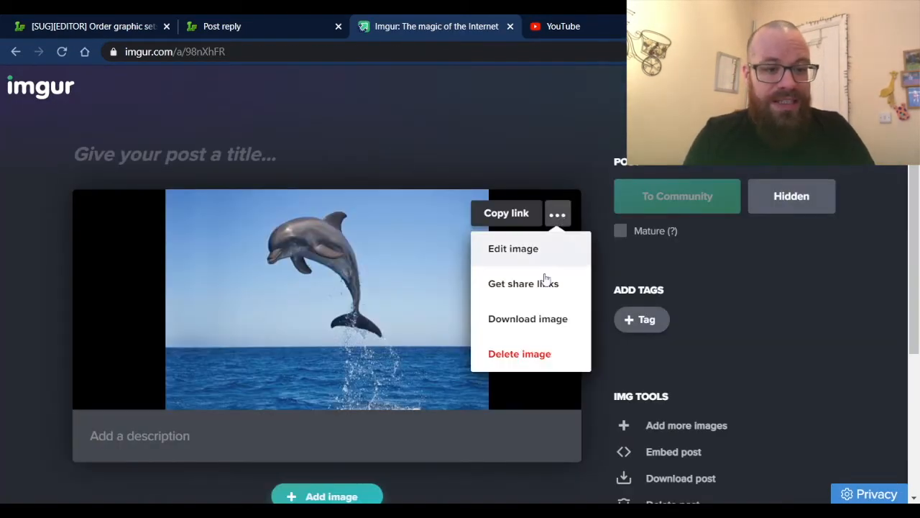
{"action": "left_click", "coordinate": [540, 287]}
{"action": "left_click", "coordinate": [547, 344]}
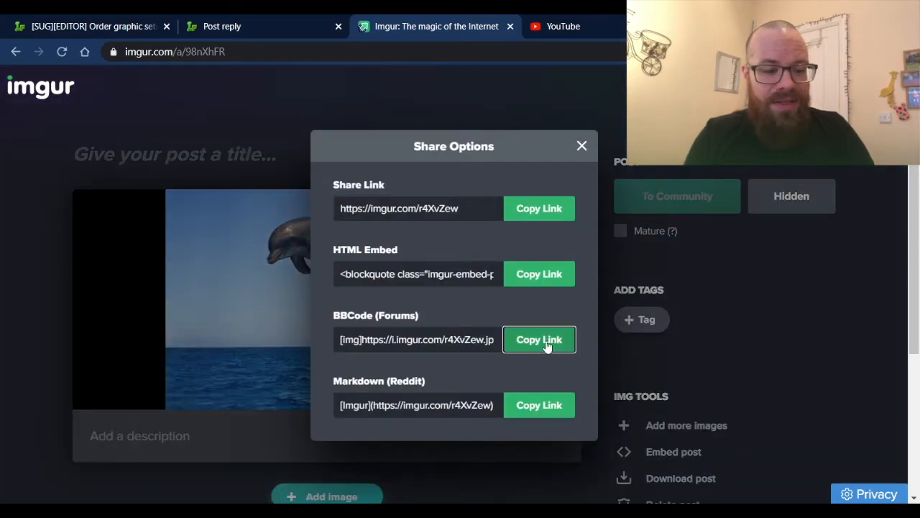
Replace the image line in the forum reply with the resized image's BBCode and preview the post.
{"action": "left_click", "coordinate": [279, 25]}
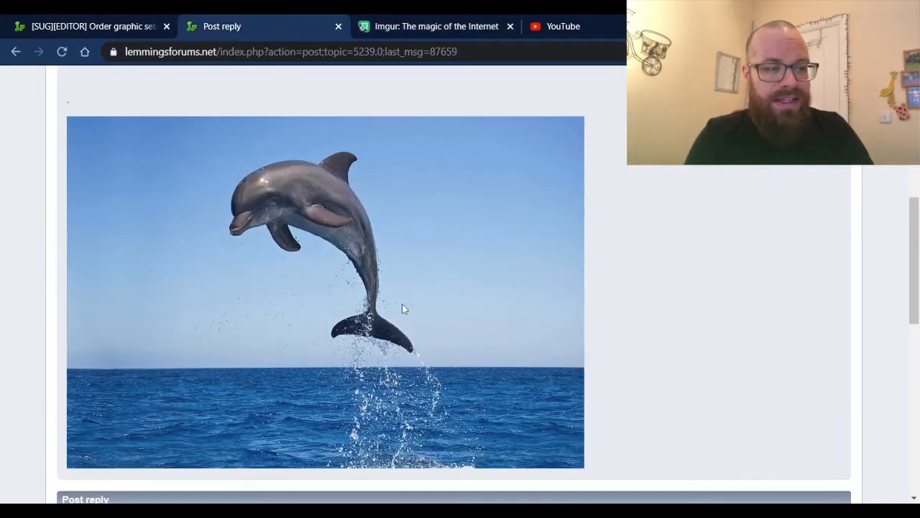
{"action": "scroll", "coordinate": [657, 343], "scroll_direction": "down", "scroll_amount": 6}
{"action": "left_click_drag", "start_coordinate": [348, 327], "coordinate": [205, 317]}
{"action": "left_click_drag", "start_coordinate": [246, 344], "coordinate": [134, 339]}
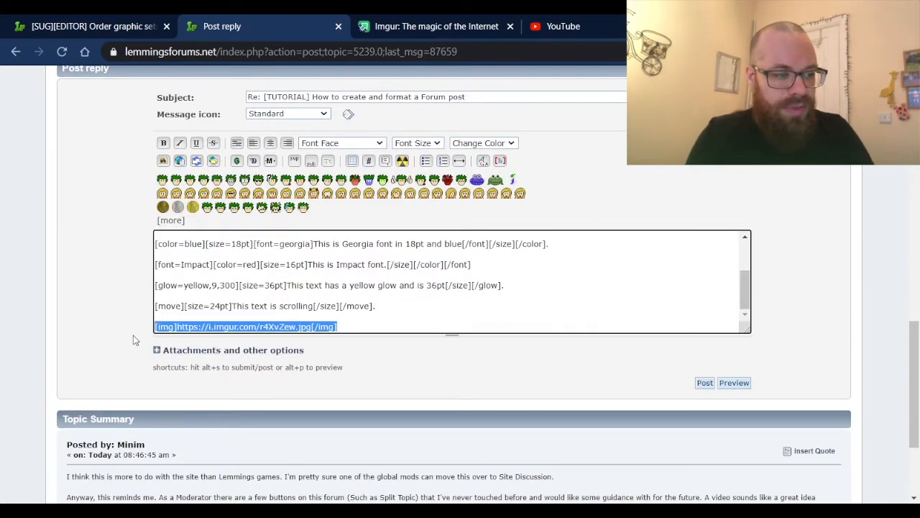
{"action": "key", "text": "ctrl+v"}
{"action": "left_click", "coordinate": [736, 385]}
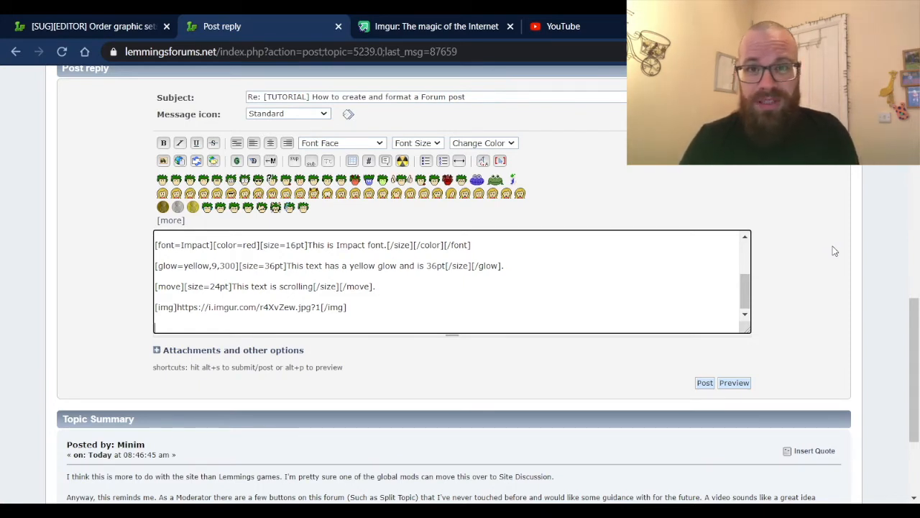
Add URL tags containing the text "Click here." on a new line below the image code.
{"action": "left_click", "coordinate": [180, 160]}
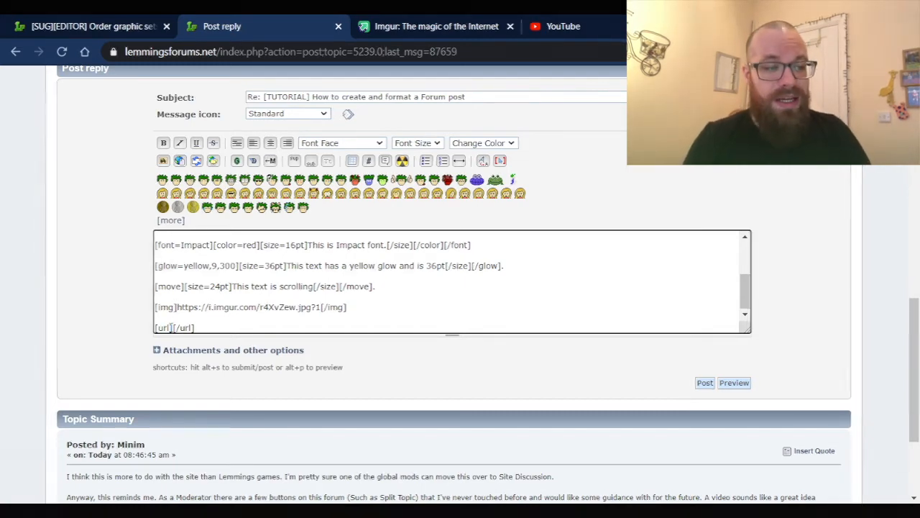
{"action": "left_click", "coordinate": [171, 327]}
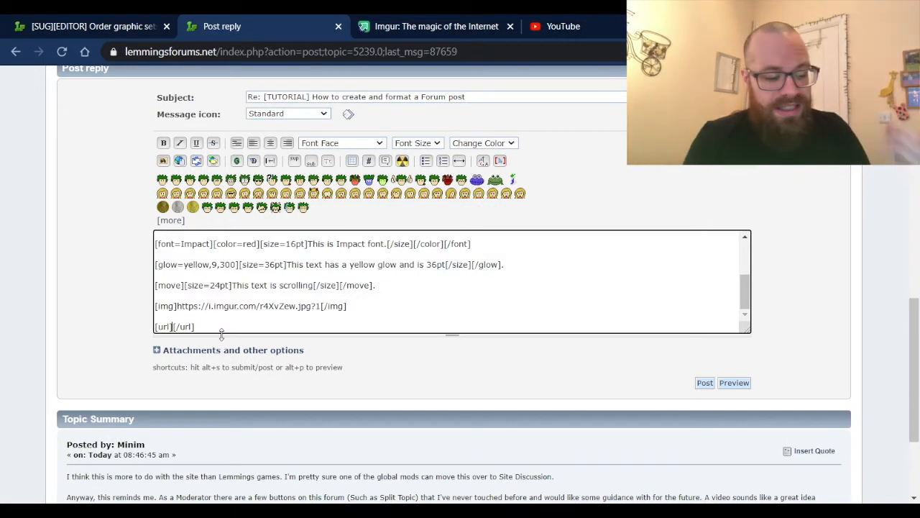
{"action": "type", "text": "Click here."}
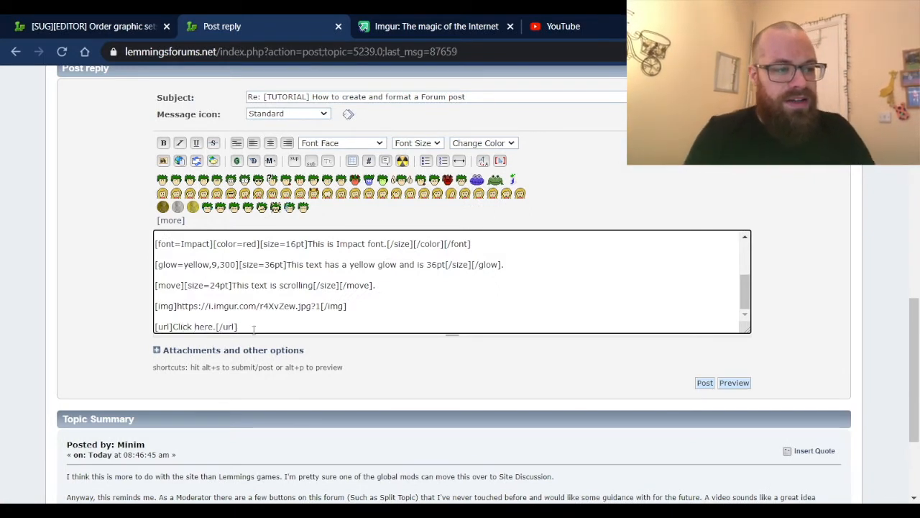
Preview the post, test its "Click here." link, and close the page that it opens.
{"action": "left_click", "coordinate": [744, 385]}
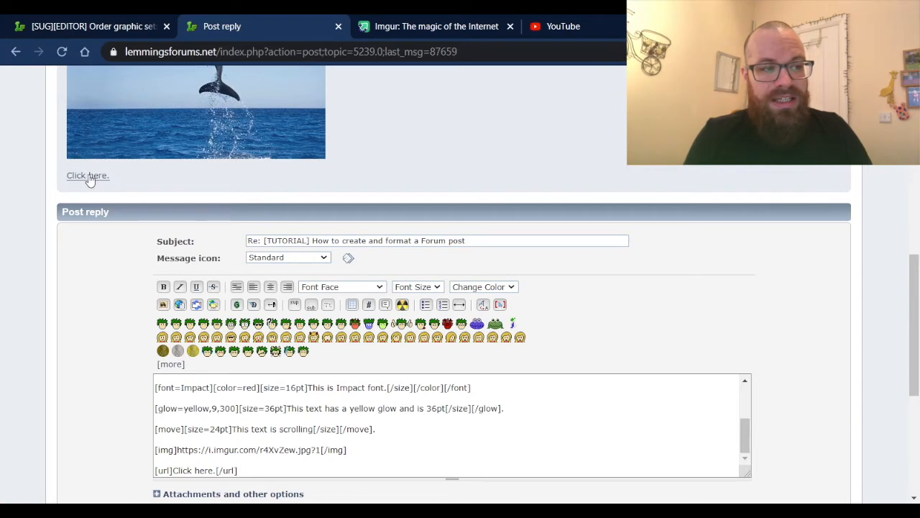
{"action": "left_click", "coordinate": [89, 176]}
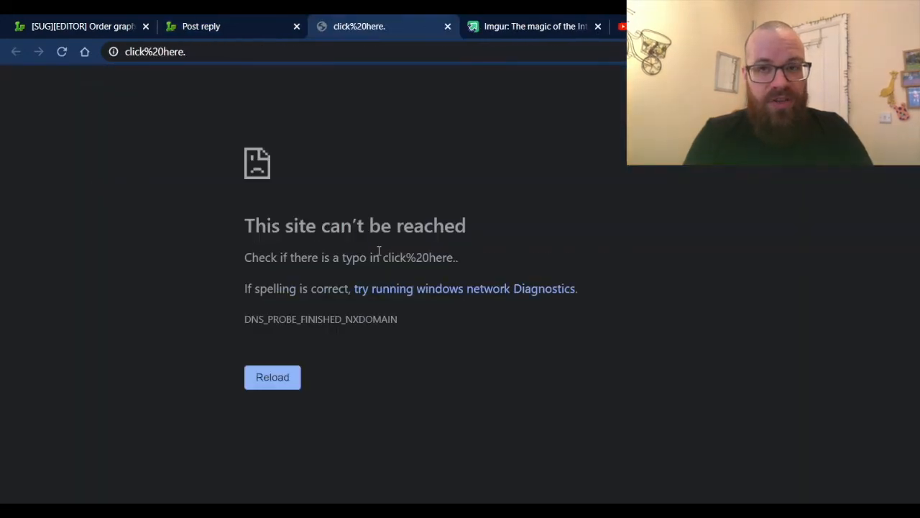
{"action": "left_click", "coordinate": [447, 28]}
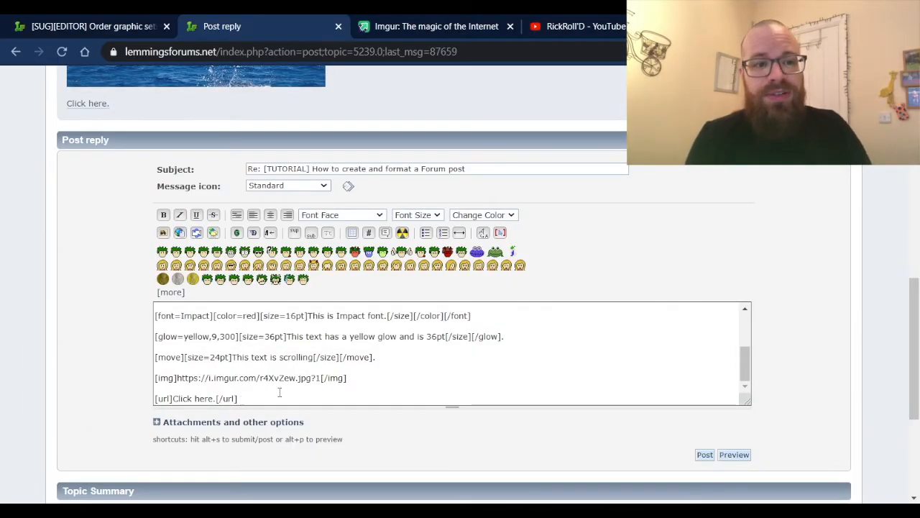
Switch to YouTube, copy the short share link of the RickRoll'D video, and close the sharing dialog.
{"action": "left_click", "coordinate": [584, 28]}
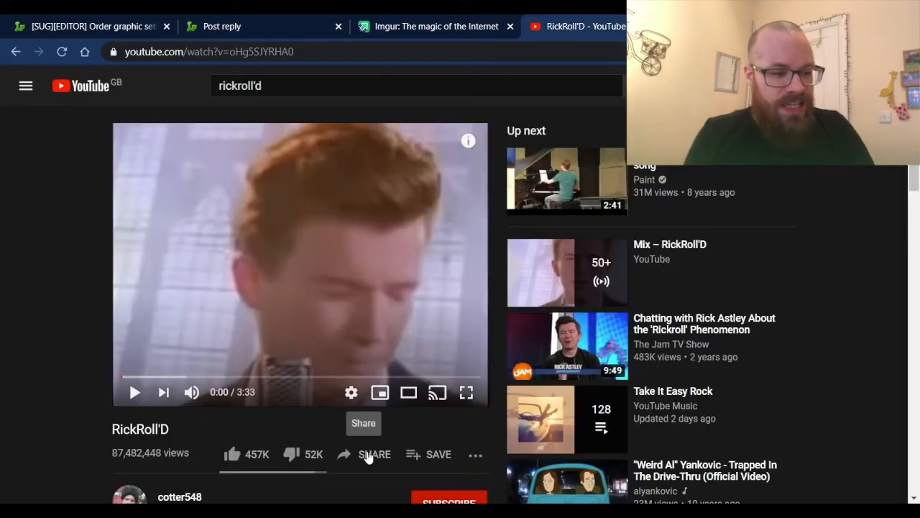
{"action": "left_click", "coordinate": [299, 52]}
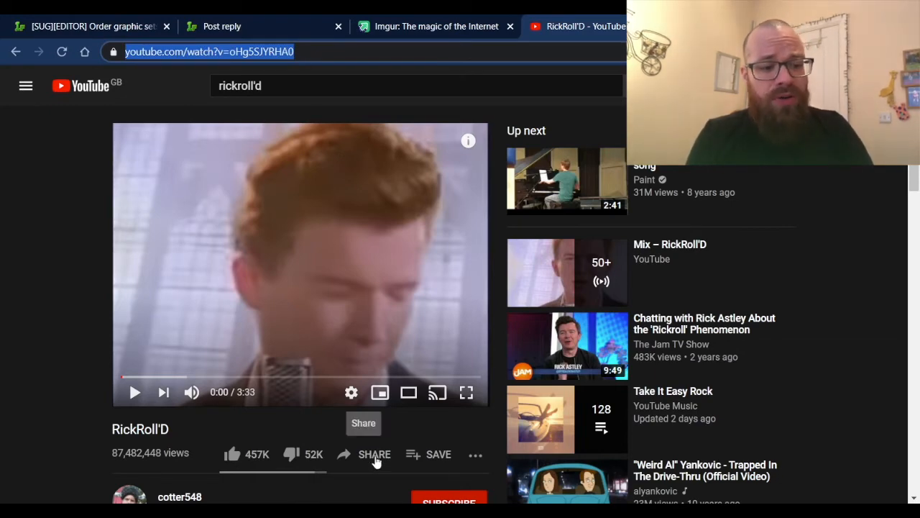
{"action": "left_click", "coordinate": [374, 456]}
{"action": "left_click", "coordinate": [594, 312]}
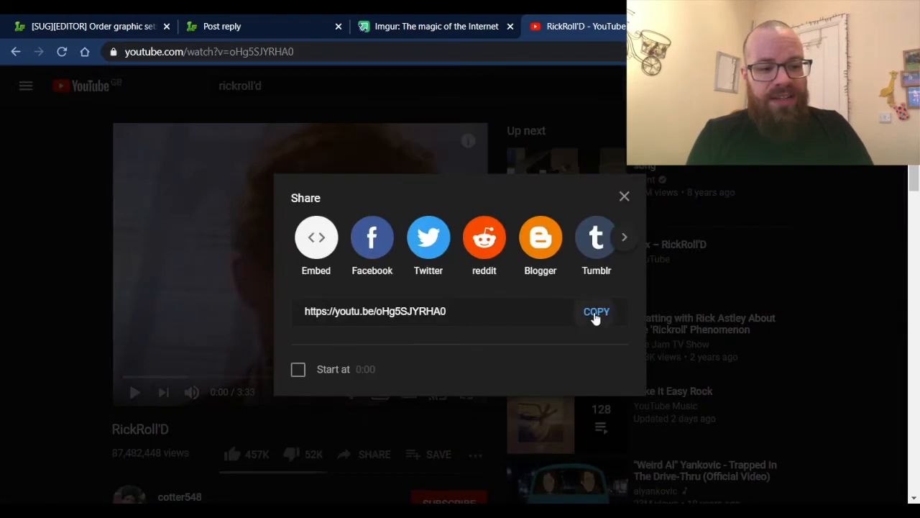
{"action": "left_click", "coordinate": [162, 169]}
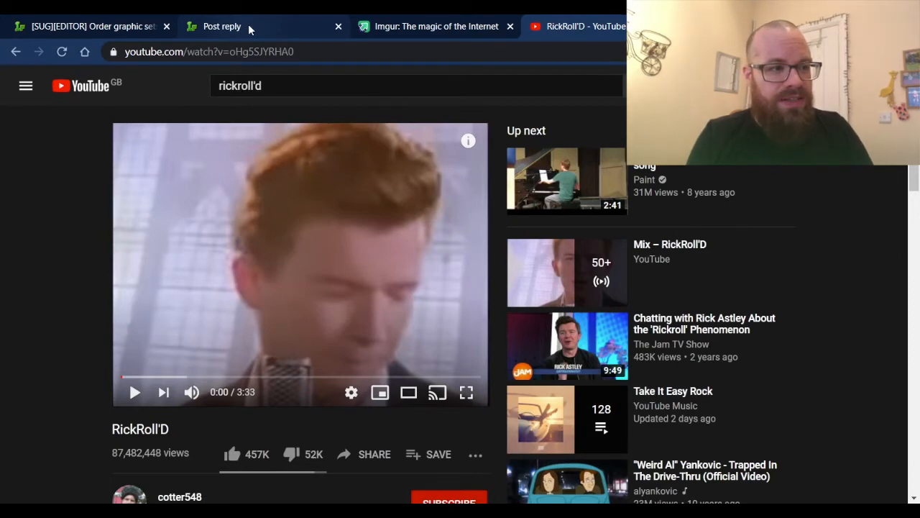
{"action": "left_click", "coordinate": [260, 29]}
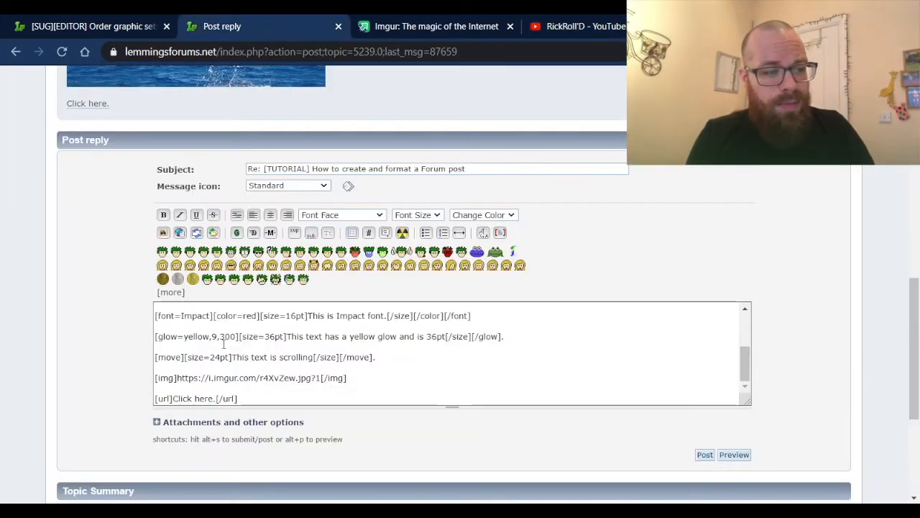
{"action": "left_click", "coordinate": [170, 398]}
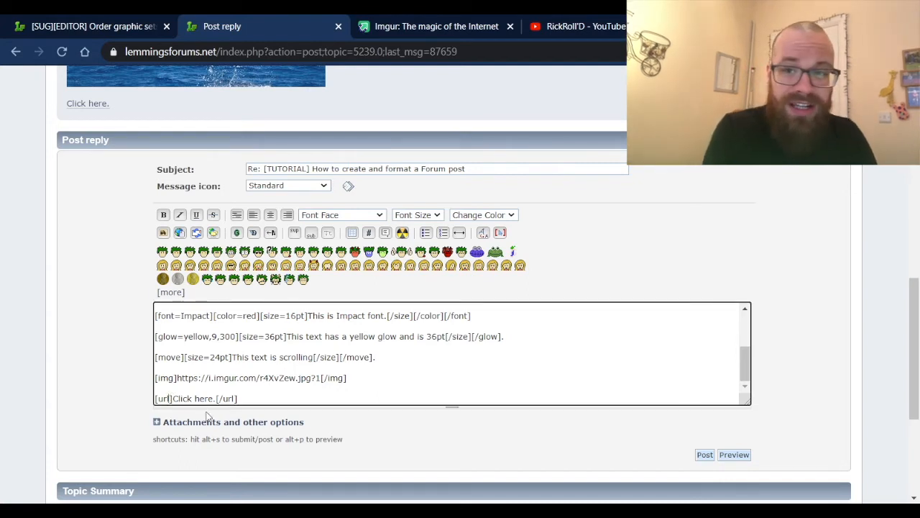
{"action": "type", "text": "="}
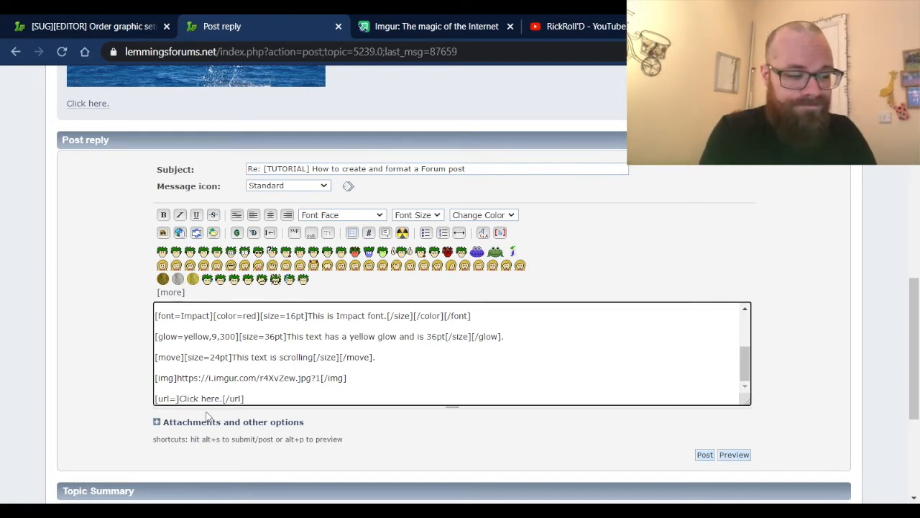
{"action": "key", "text": "ctrl+v"}
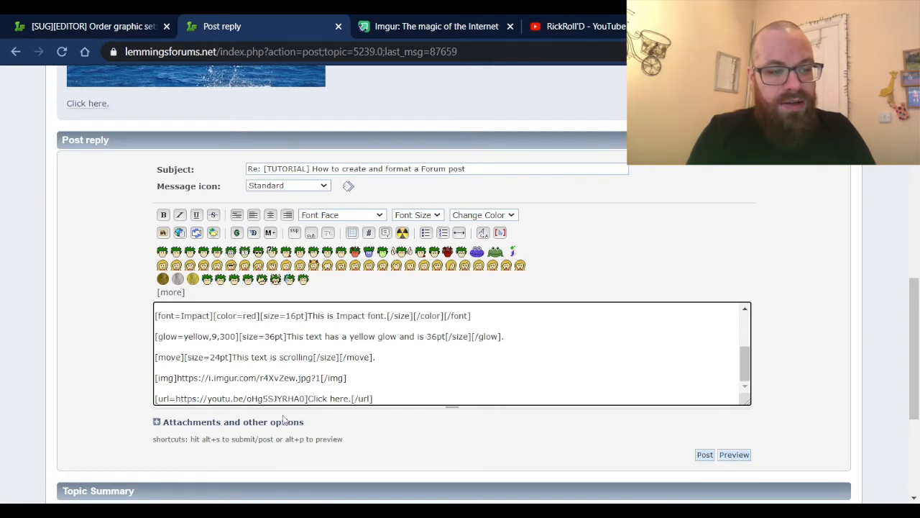
Preview the post and test its "Click here." link.
{"action": "left_click", "coordinate": [732, 454]}
{"action": "scroll", "coordinate": [728, 456], "scroll_direction": "down", "scroll_amount": 3}
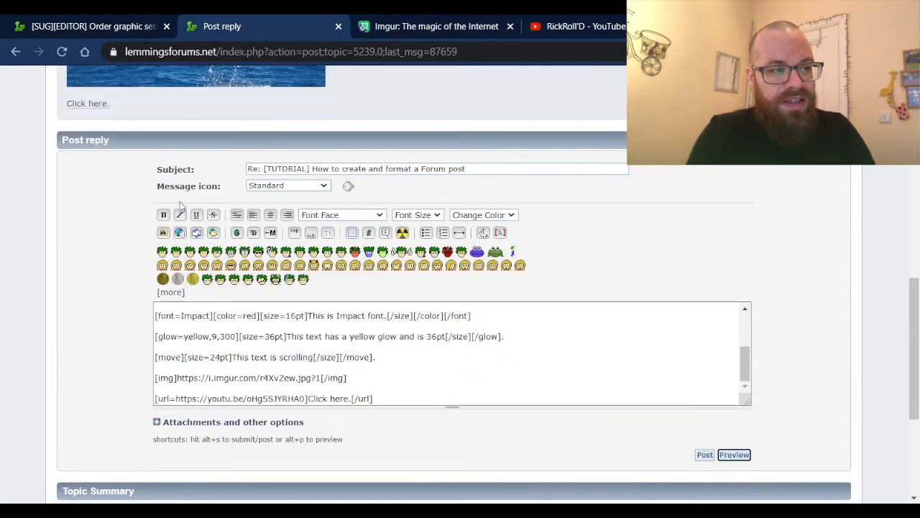
{"action": "scroll", "coordinate": [121, 201], "scroll_direction": "up", "scroll_amount": 1}
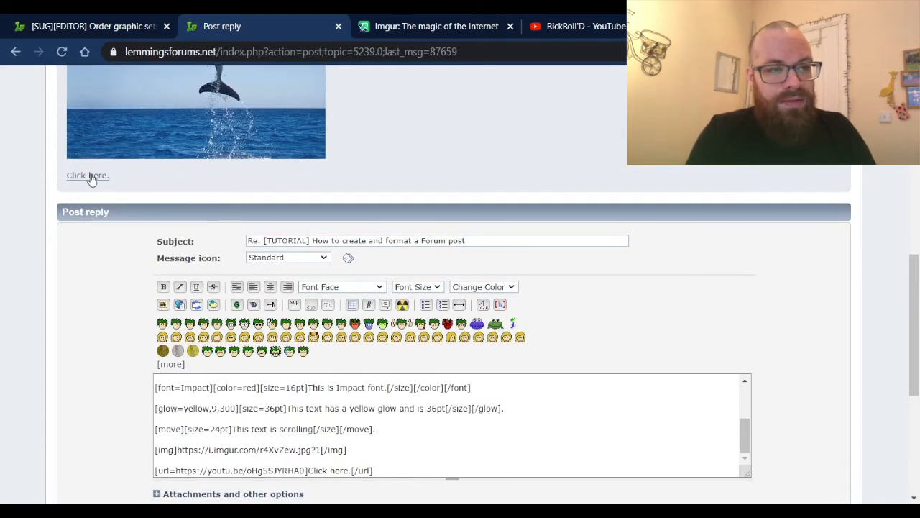
{"action": "left_click", "coordinate": [89, 175]}
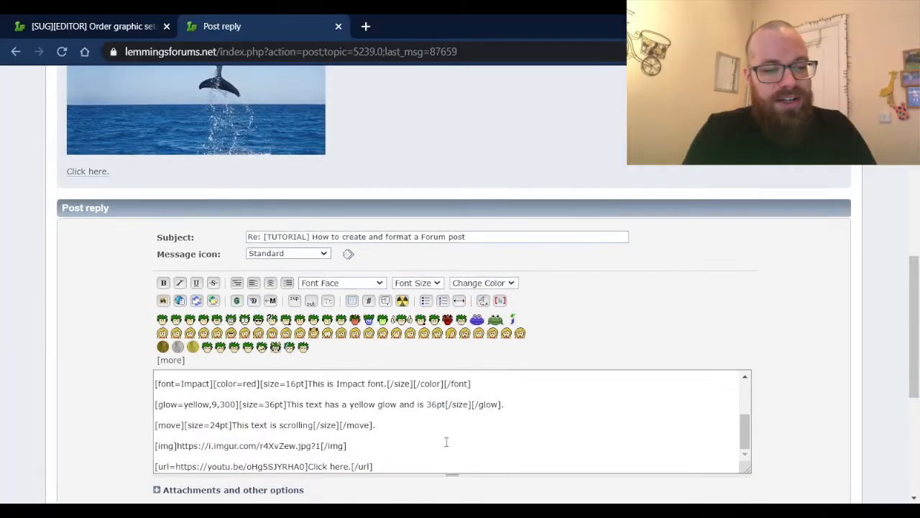
Format the "Click here." link text in the reply code as Comic Sans MS, 36pt, pink.
{"action": "scroll", "coordinate": [445, 442], "scroll_direction": "down", "scroll_amount": 1}
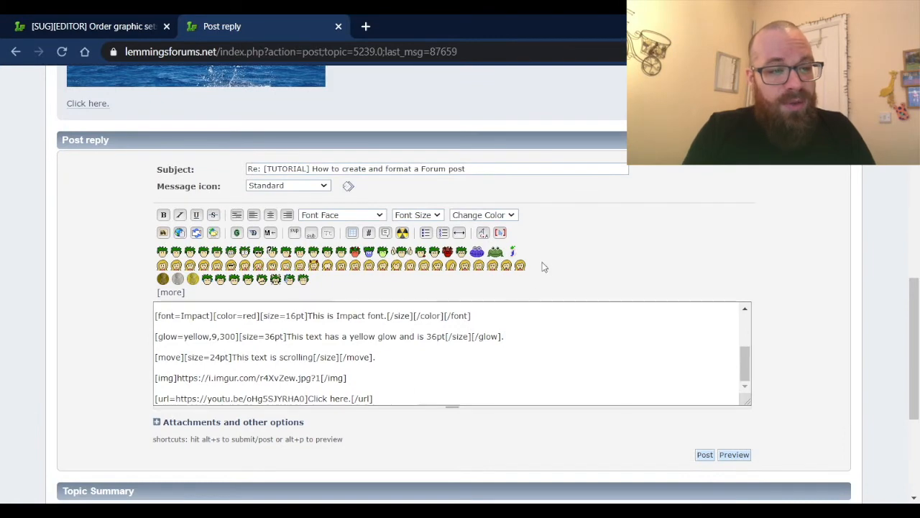
{"action": "scroll", "coordinate": [544, 273], "scroll_direction": "up", "scroll_amount": 1}
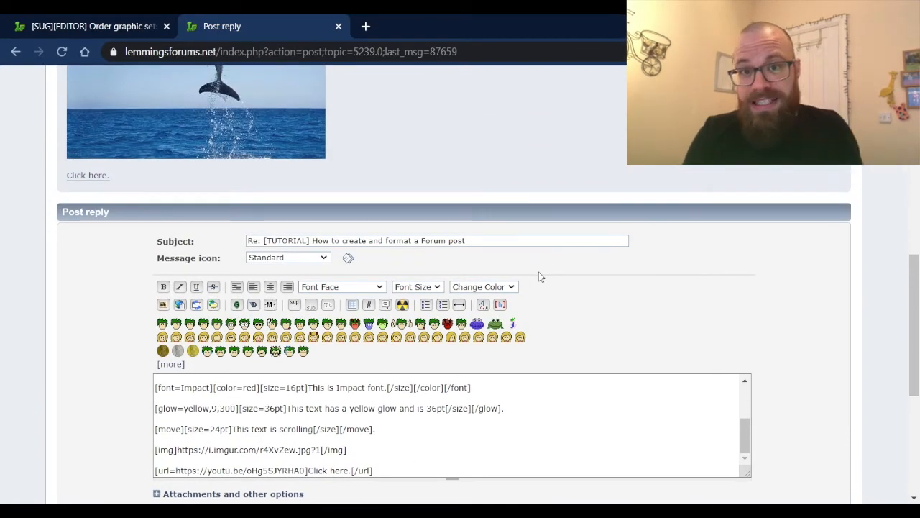
{"action": "scroll", "coordinate": [538, 272], "scroll_direction": "down", "scroll_amount": 1}
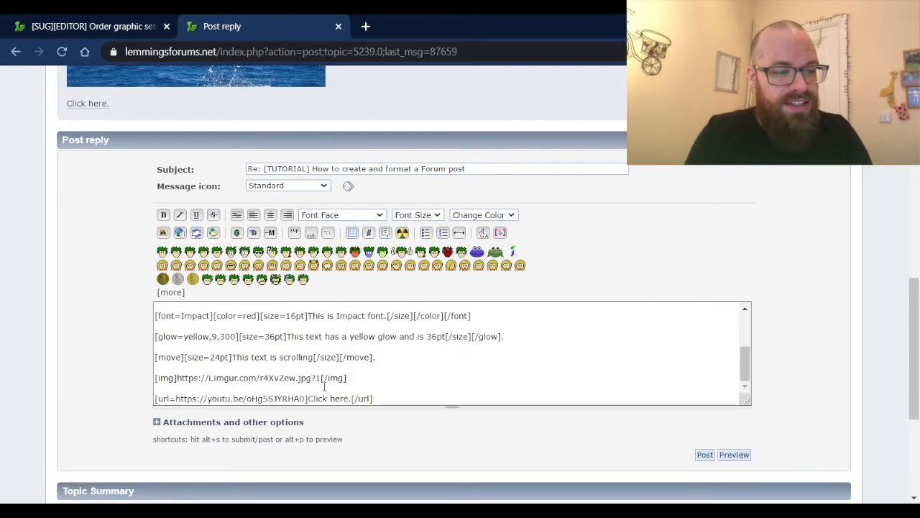
{"action": "left_click_drag", "start_coordinate": [351, 399], "coordinate": [312, 399]}
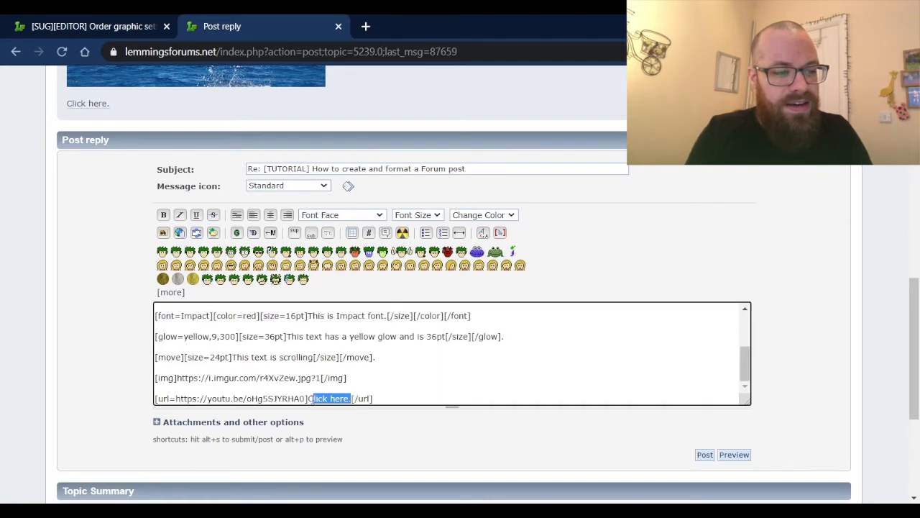
{"action": "left_click", "coordinate": [352, 217]}
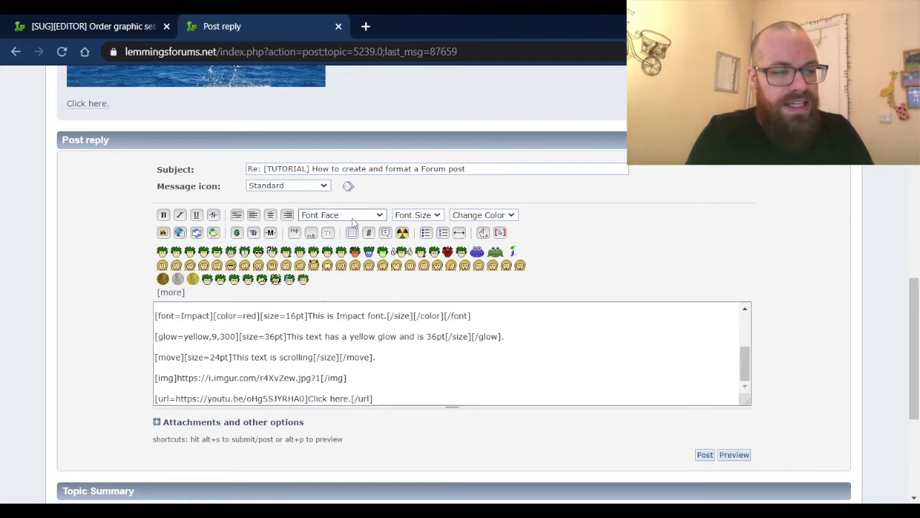
{"action": "left_click", "coordinate": [352, 327]}
{"action": "left_click", "coordinate": [417, 214]}
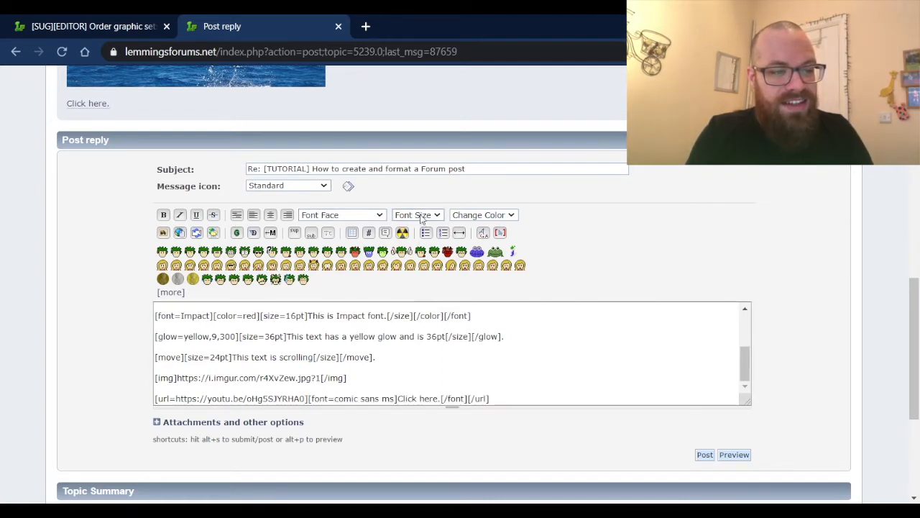
{"action": "left_click", "coordinate": [434, 302]}
{"action": "left_click", "coordinate": [490, 218]}
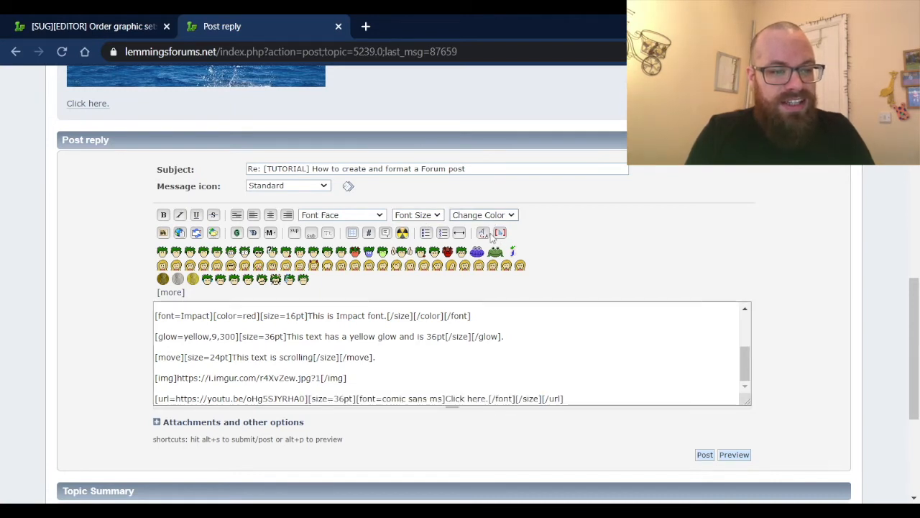
{"action": "left_click", "coordinate": [497, 272]}
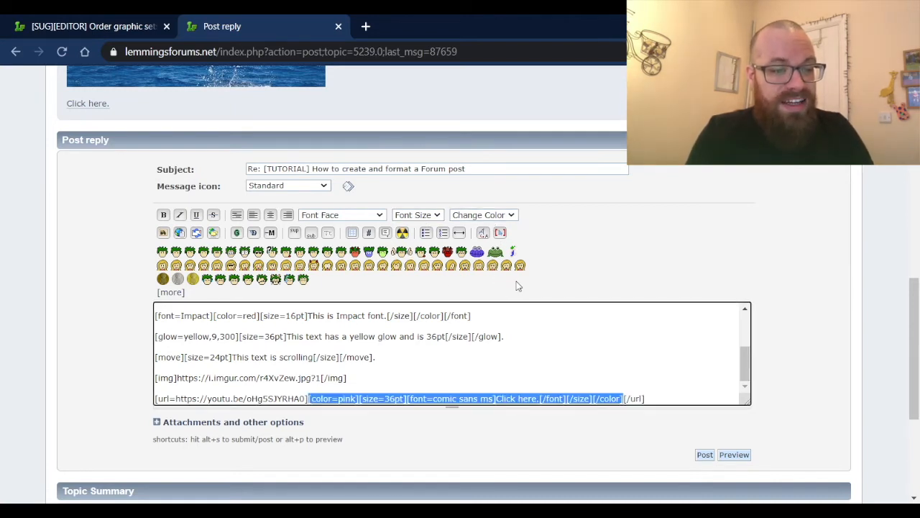
{"action": "left_click", "coordinate": [689, 397]}
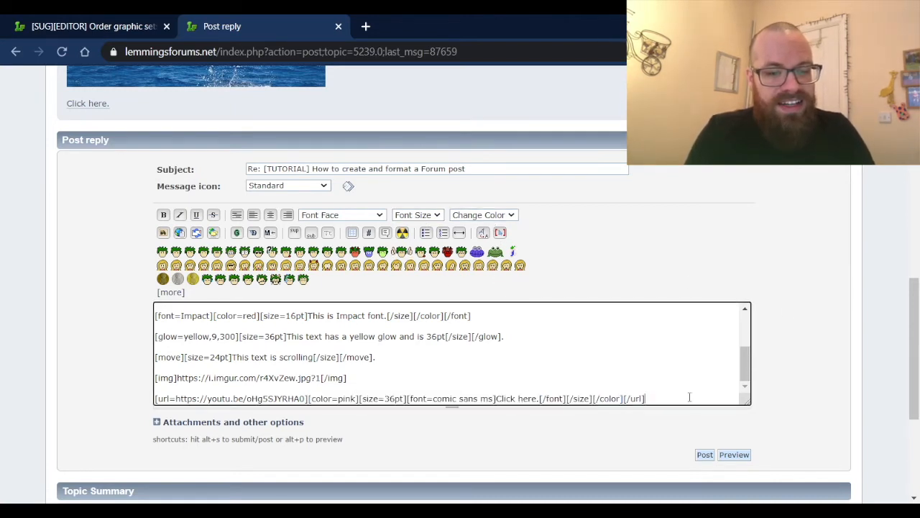
Preview the post and examine the restyled "Click here." link below the image.
{"action": "left_click", "coordinate": [734, 454]}
{"action": "scroll", "coordinate": [633, 287], "scroll_direction": "up", "scroll_amount": 2}
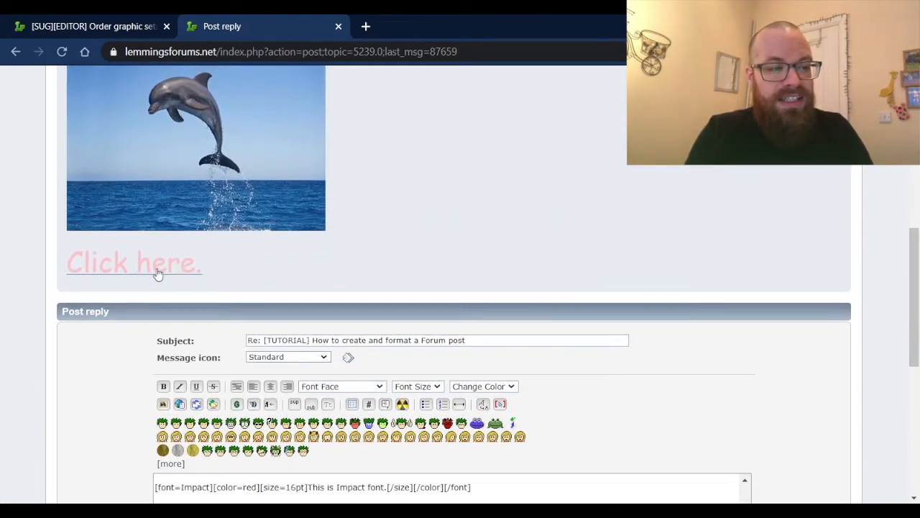
{"action": "scroll", "coordinate": [177, 205], "scroll_direction": "down", "scroll_amount": 1}
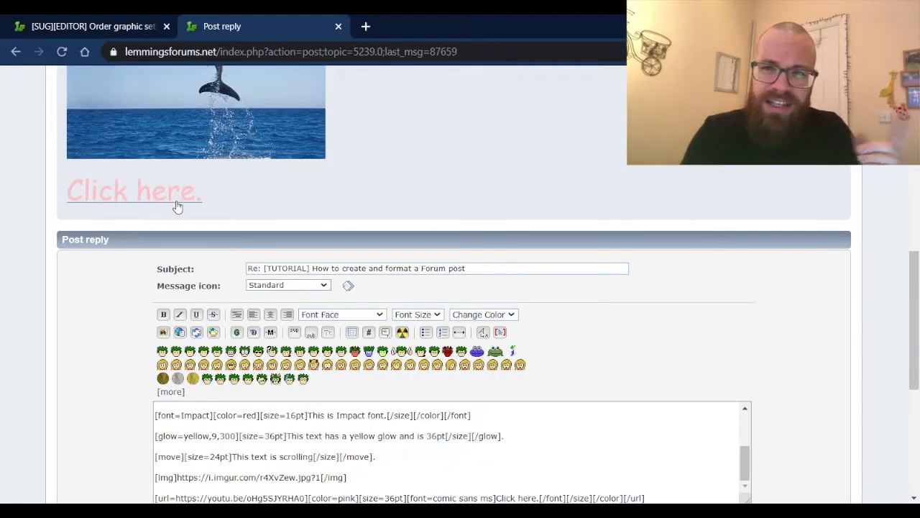
{"action": "scroll", "coordinate": [733, 295], "scroll_direction": "down", "scroll_amount": 1}
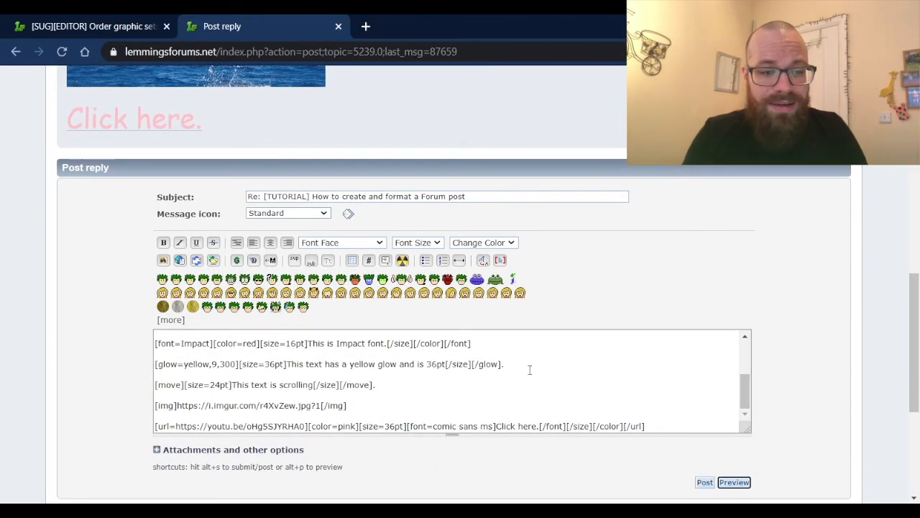
Change the link's colour value to hotpink and test the link from a fresh preview, closing the video page it opens.
{"action": "left_click", "coordinate": [338, 425]}
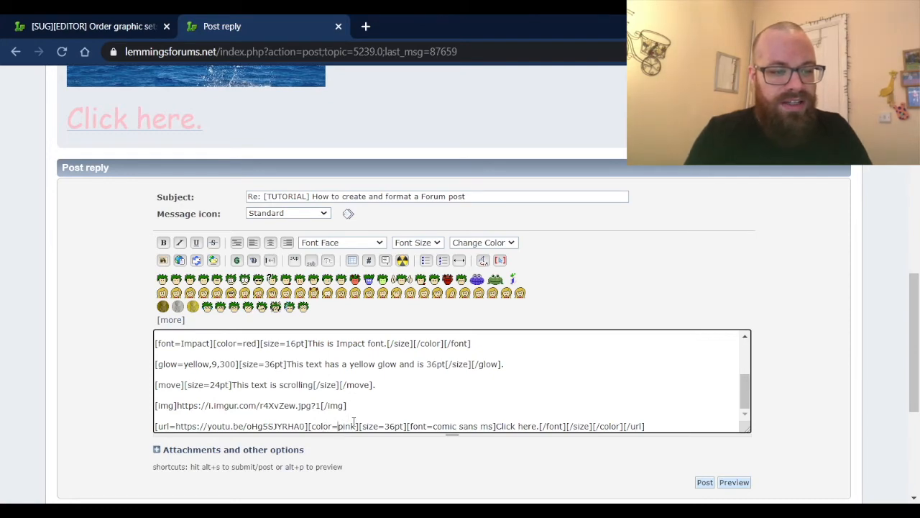
{"action": "type", "text": "hot"}
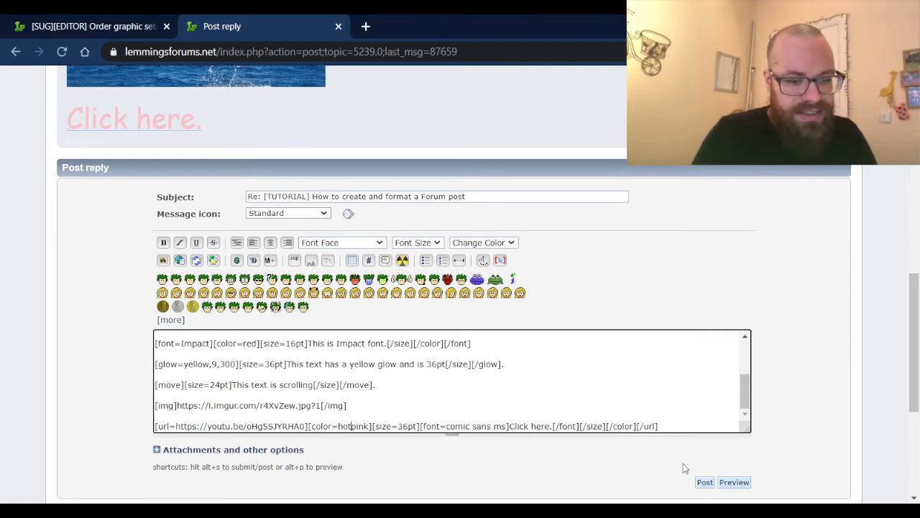
{"action": "left_click", "coordinate": [734, 482]}
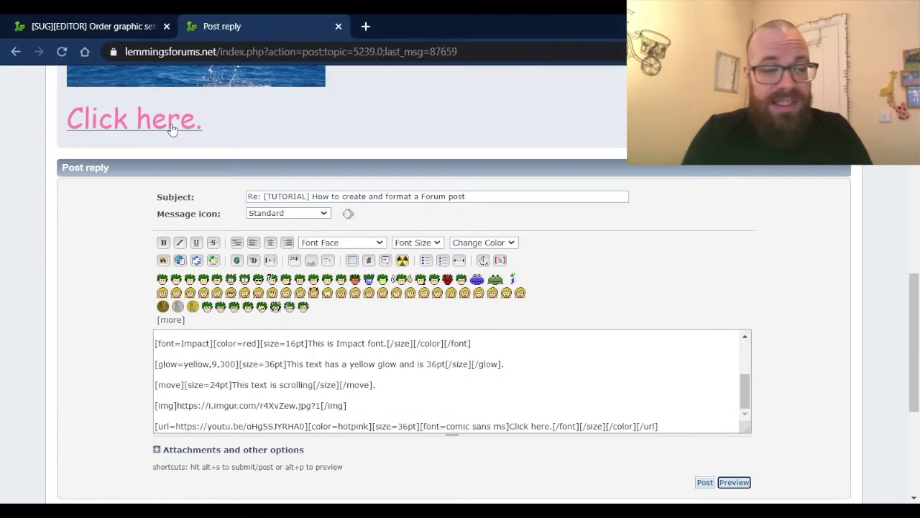
{"action": "left_click", "coordinate": [171, 124]}
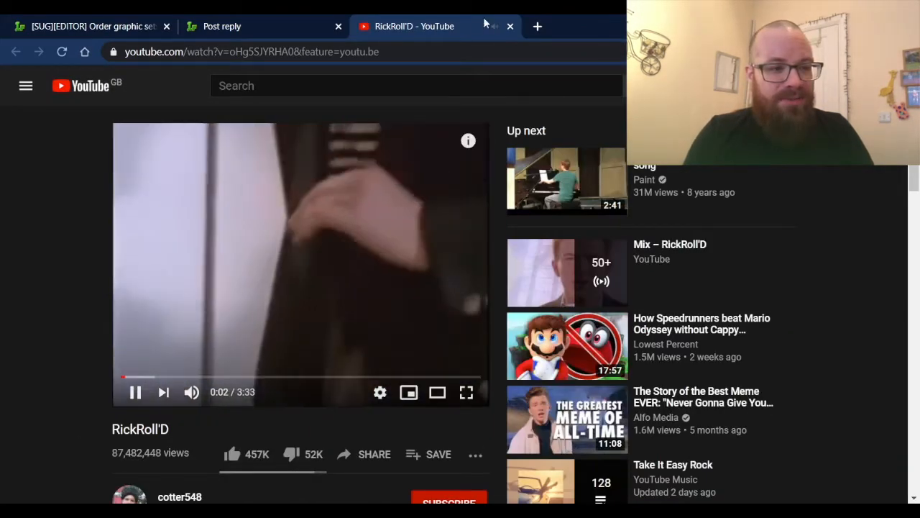
{"action": "left_click", "coordinate": [510, 27]}
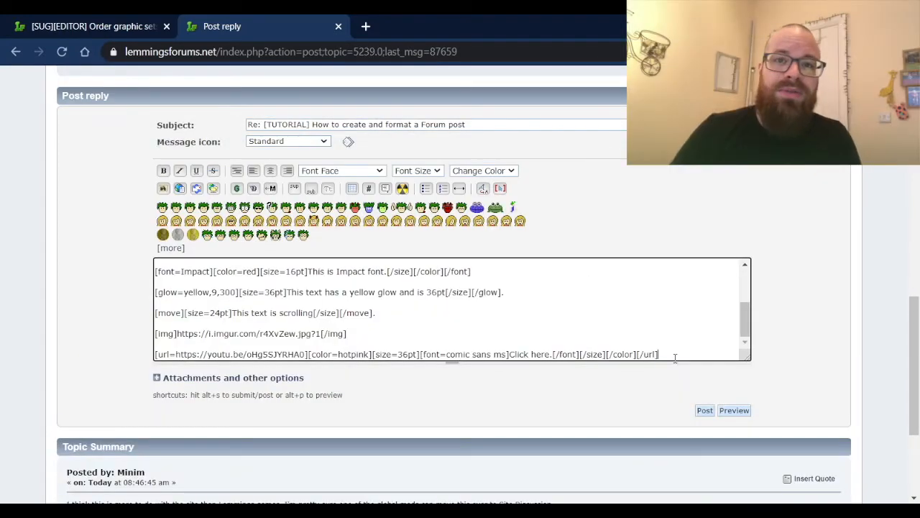
Insert a numbered (decimal) list below the link code, leaving a blank line between them.
{"action": "key", "text": "Return"}
{"action": "key", "text": "Return"}
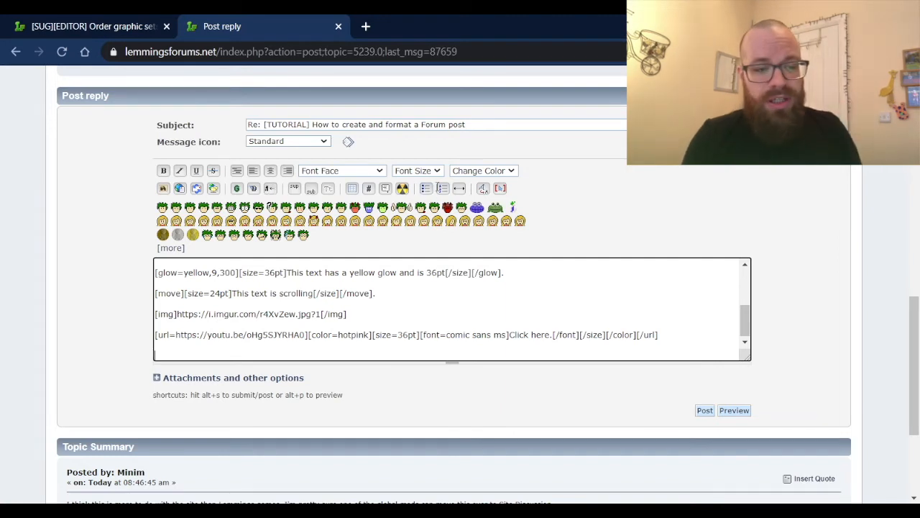
{"action": "left_click", "coordinate": [444, 188]}
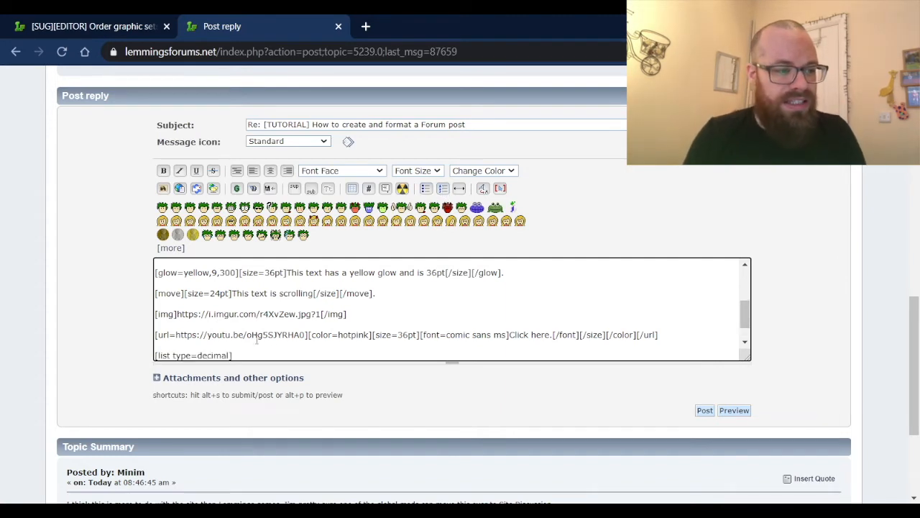
{"action": "scroll", "coordinate": [261, 332], "scroll_direction": "down", "scroll_amount": 1}
{"action": "scroll", "coordinate": [264, 325], "scroll_direction": "down", "scroll_amount": 1}
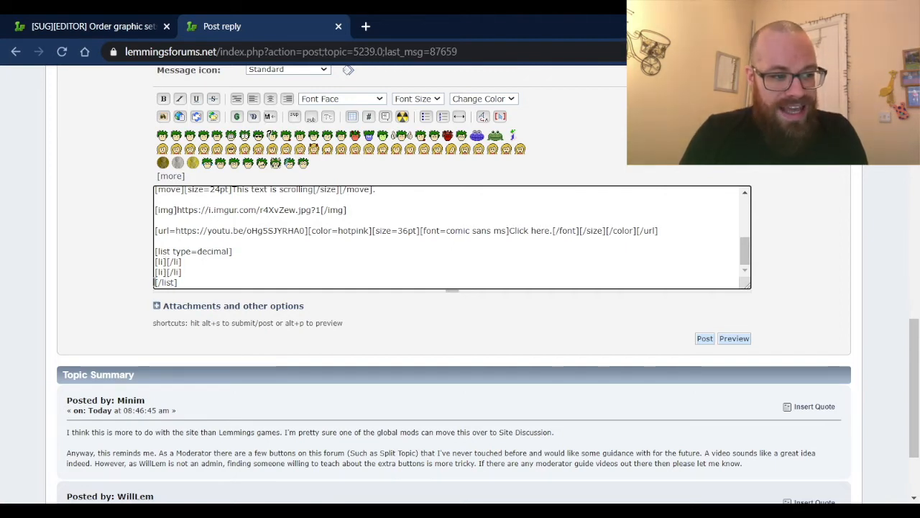
Fill the list's two empty items with "One" and "Two".
{"action": "left_click_drag", "start_coordinate": [179, 282], "coordinate": [147, 265]}
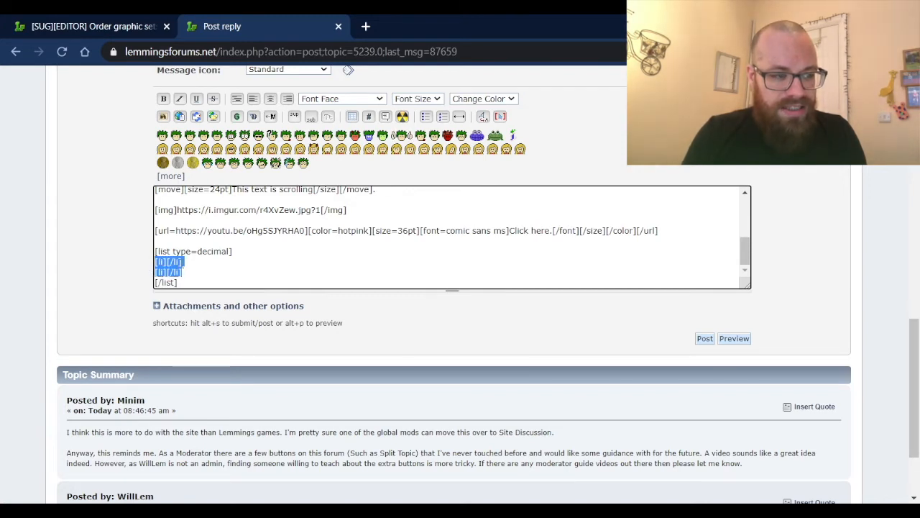
{"action": "left_click", "coordinate": [186, 271]}
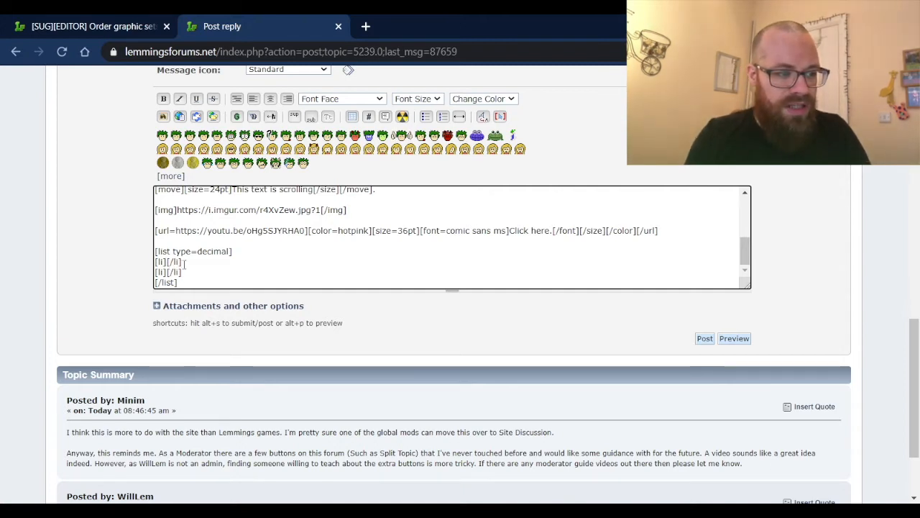
{"action": "type", "text": "e"}
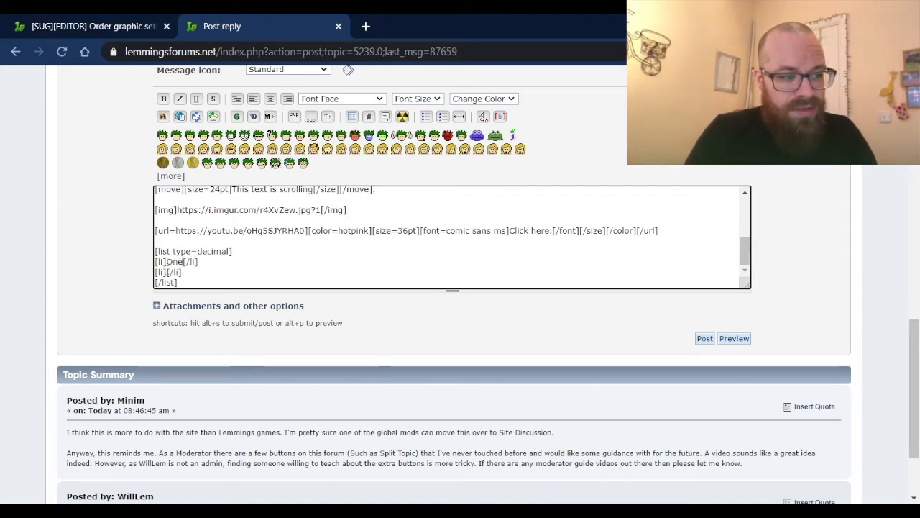
{"action": "type", "text": "Two"}
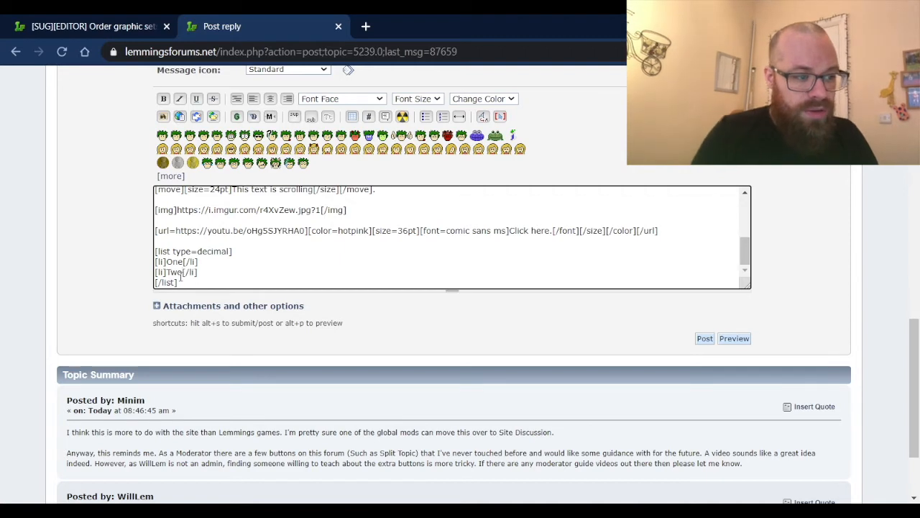
Duplicate the "Two" list item line three times inside the numbered list.
{"action": "left_click_drag", "start_coordinate": [212, 270], "coordinate": [143, 271]}
{"action": "key", "text": "ctrl+c"}
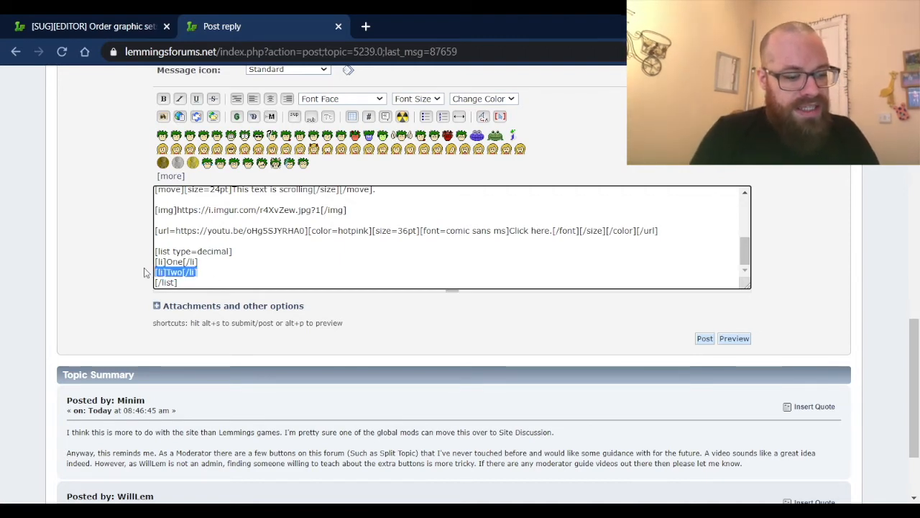
{"action": "key", "text": "End"}
{"action": "key", "text": "Return"}
{"action": "key", "text": "ctrl+v"}
{"action": "key", "text": "Return"}
{"action": "key", "text": "ctrl+v"}
{"action": "key", "text": "Return"}
{"action": "key", "text": "ctrl+v"}
{"action": "key", "text": "Return"}
{"action": "key", "text": "ctrl+v"}
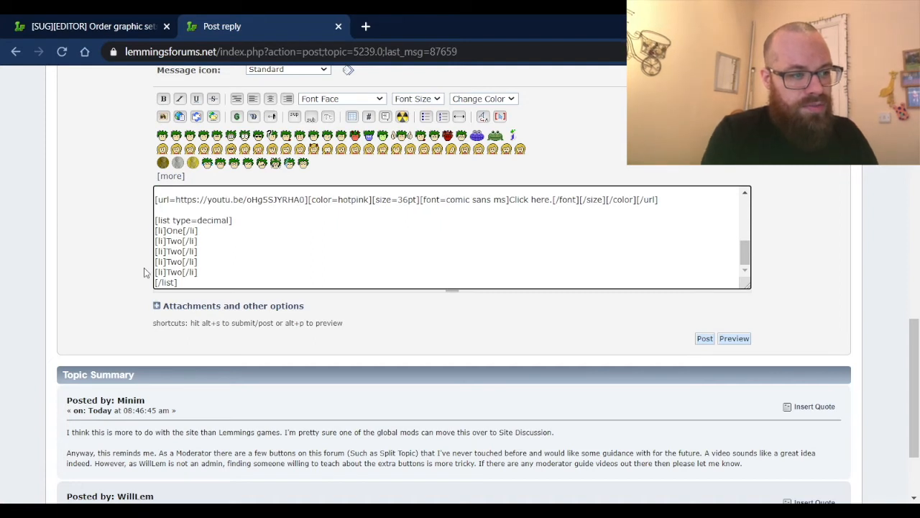
Change the last three items of the numbered list to "Three", "Four" and "Five", and preview the post.
{"action": "key", "text": "BackSpace"}
{"action": "type", "text": "hree"}
{"action": "key", "text": "BackSpace"}
{"action": "key", "text": "BackSpace"}
{"action": "key", "text": "BackSpace"}
{"action": "type", "text": "Four"}
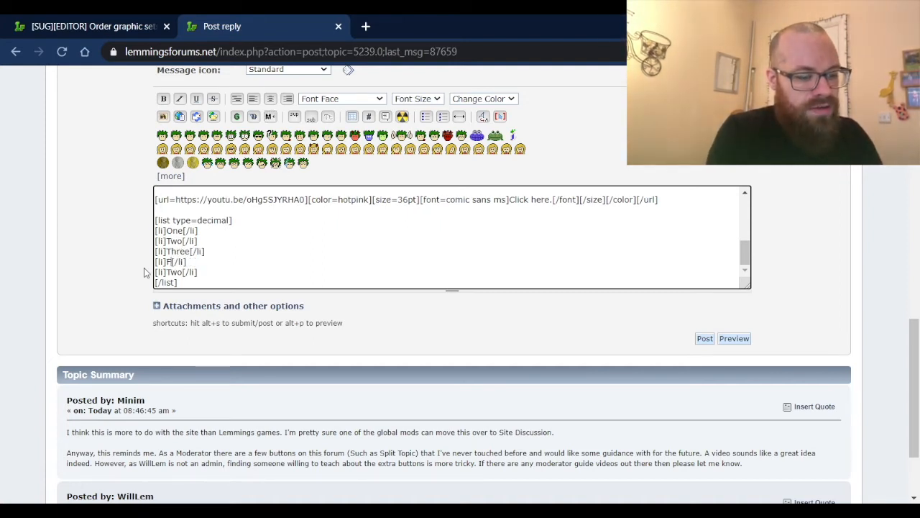
{"action": "key", "text": "BackSpace"}
{"action": "key", "text": "BackSpace"}
{"action": "key", "text": "BackSpace"}
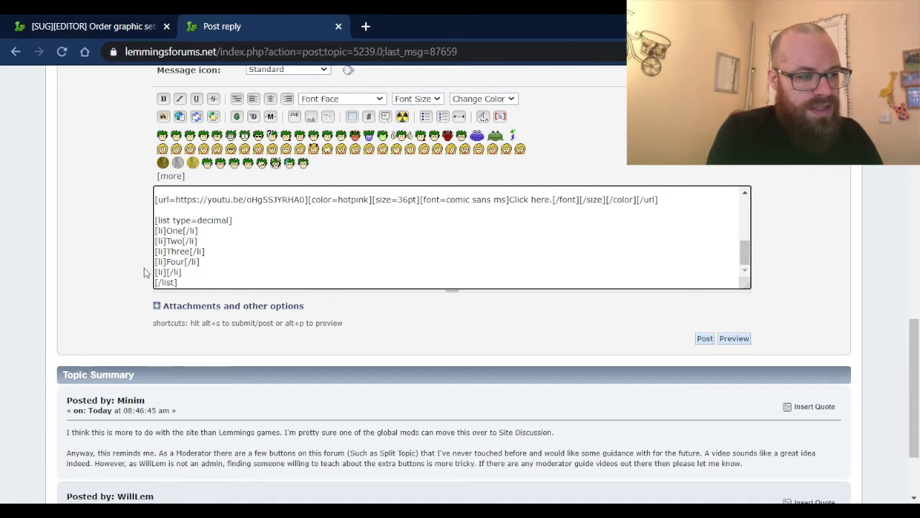
{"action": "type", "text": "Five"}
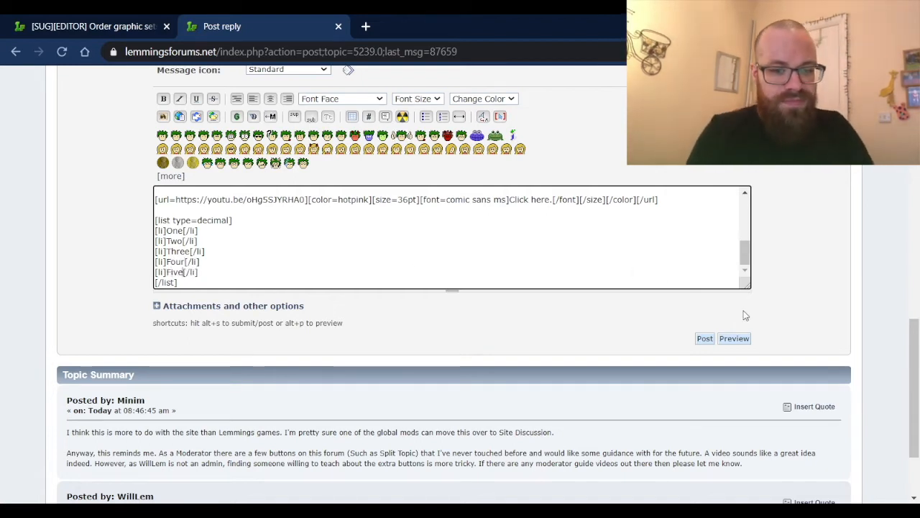
{"action": "left_click", "coordinate": [739, 333]}
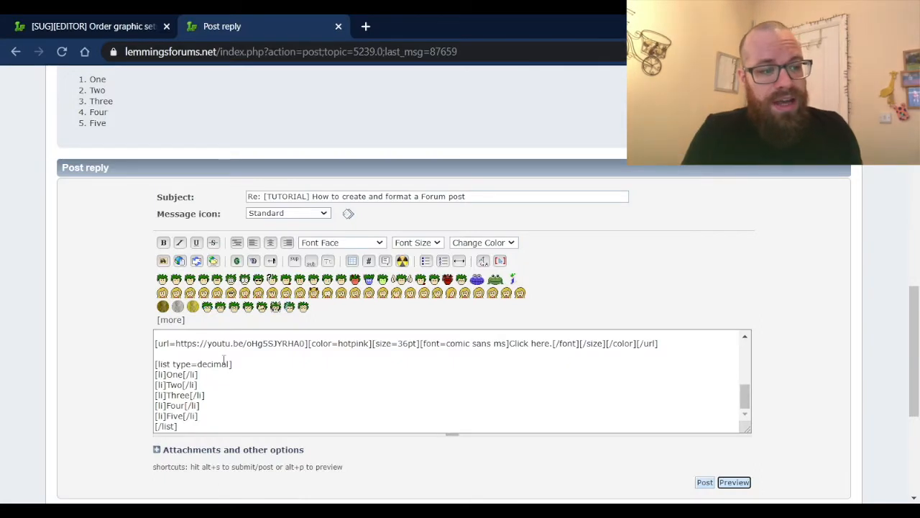
Add the bold heading "List of numbers." directly above the numbered list and preview the post.
{"action": "left_click", "coordinate": [223, 357]}
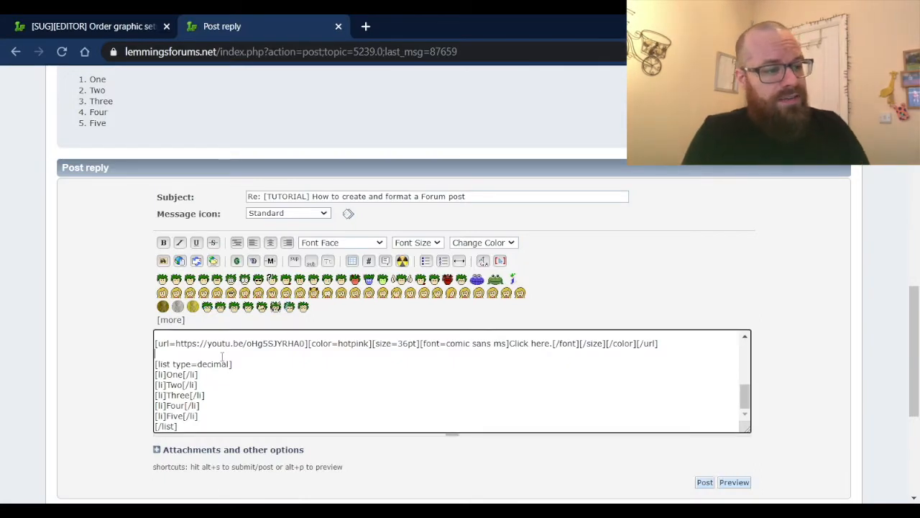
{"action": "key", "text": "Return"}
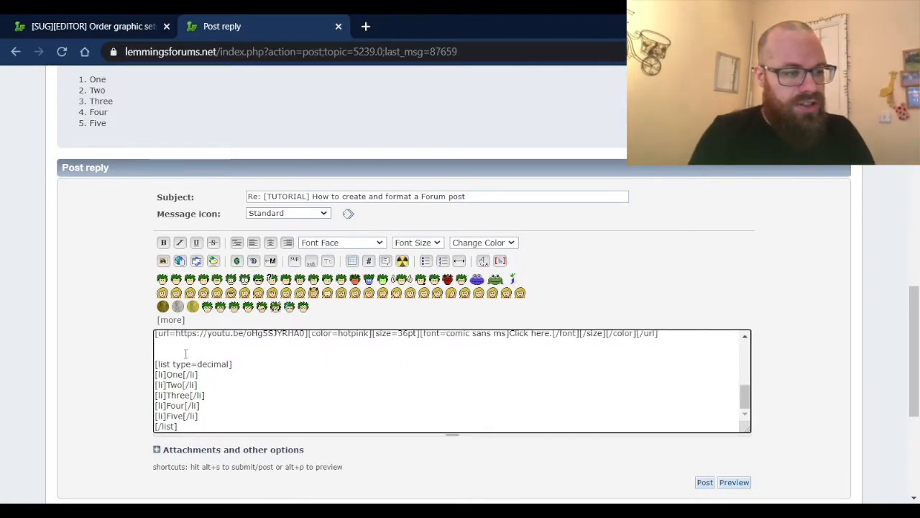
{"action": "left_click", "coordinate": [163, 242]}
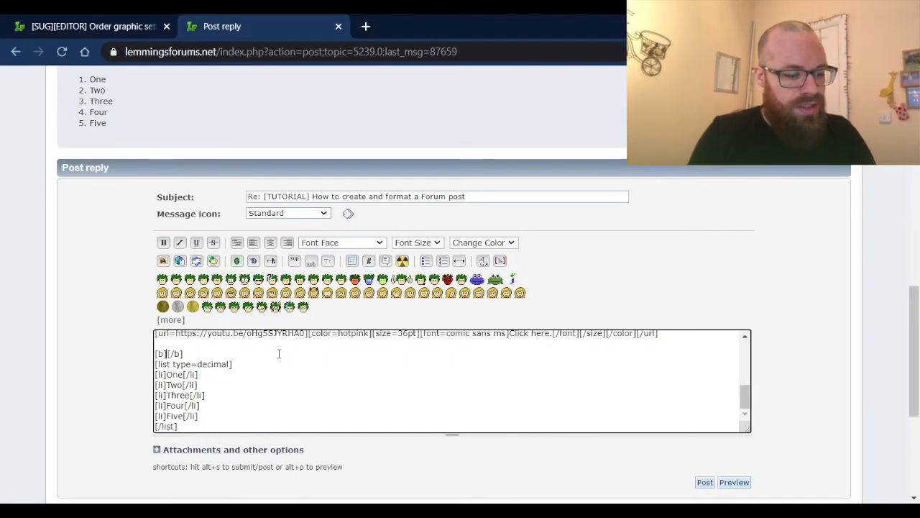
{"action": "type", "text": "List of numbers"}
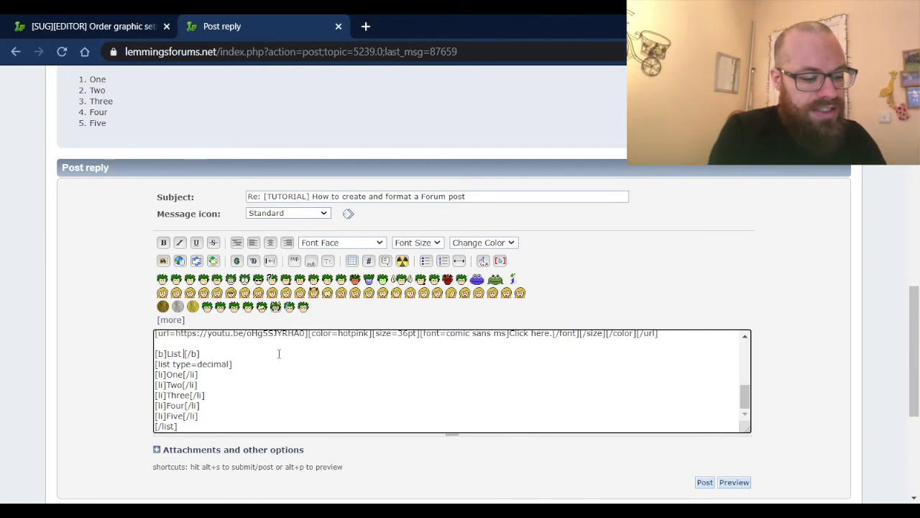
{"action": "type", "text": "."}
{"action": "left_click", "coordinate": [733, 482]}
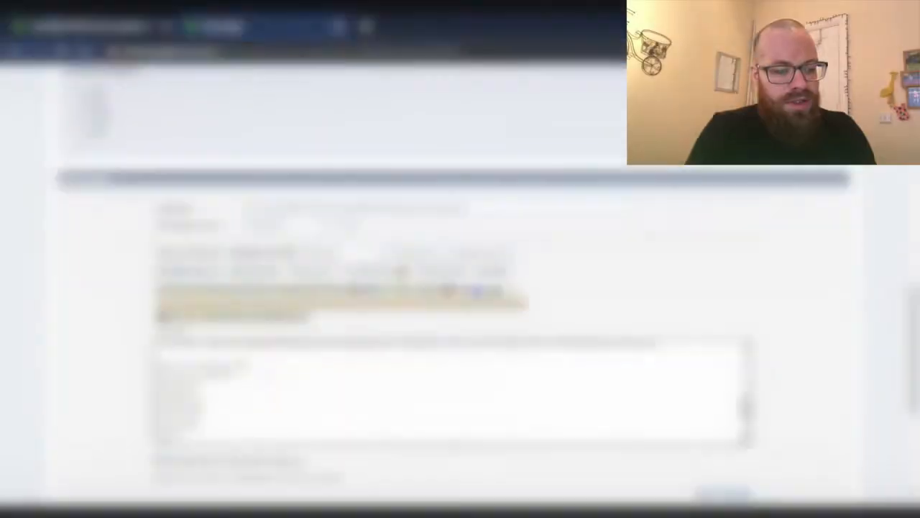
Insert a horizontal rule between the link and the bold list heading, with blank lines around it, and preview the post.
{"action": "key", "text": "Return"}
{"action": "key", "text": "Return"}
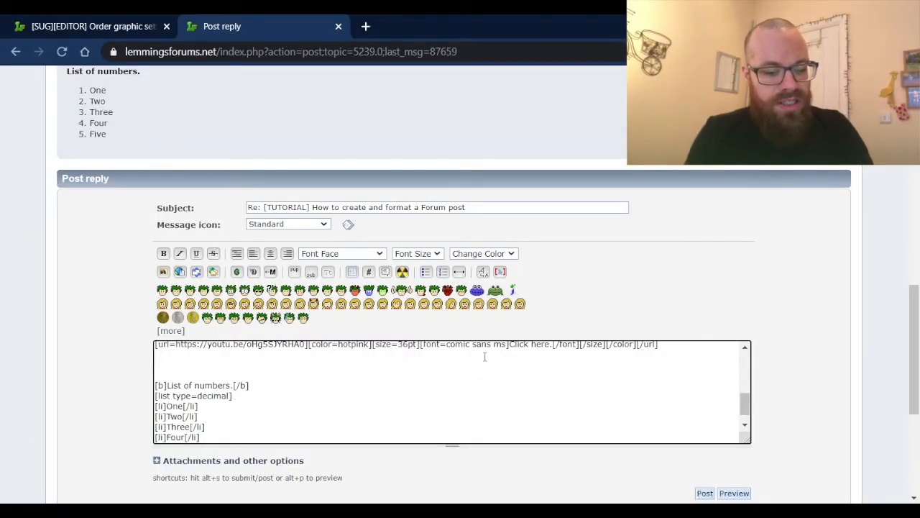
{"action": "left_click", "coordinate": [485, 356]}
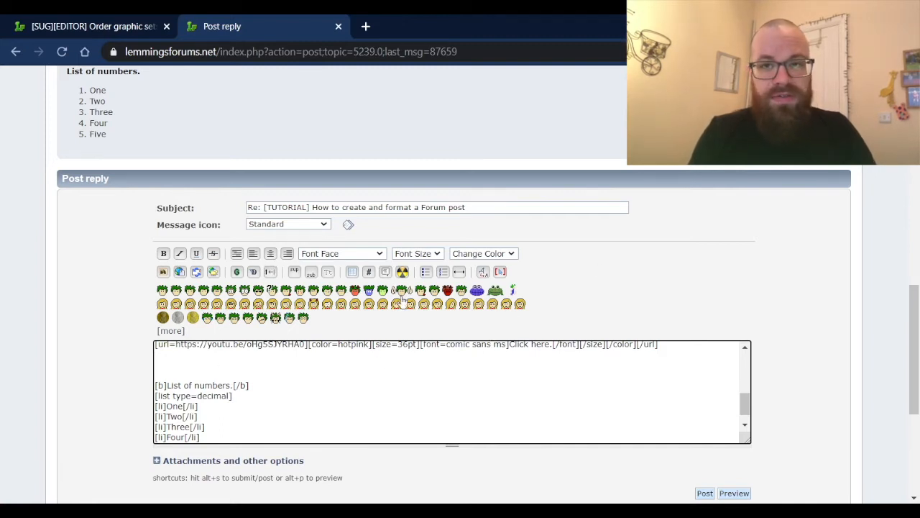
{"action": "left_click", "coordinate": [458, 273]}
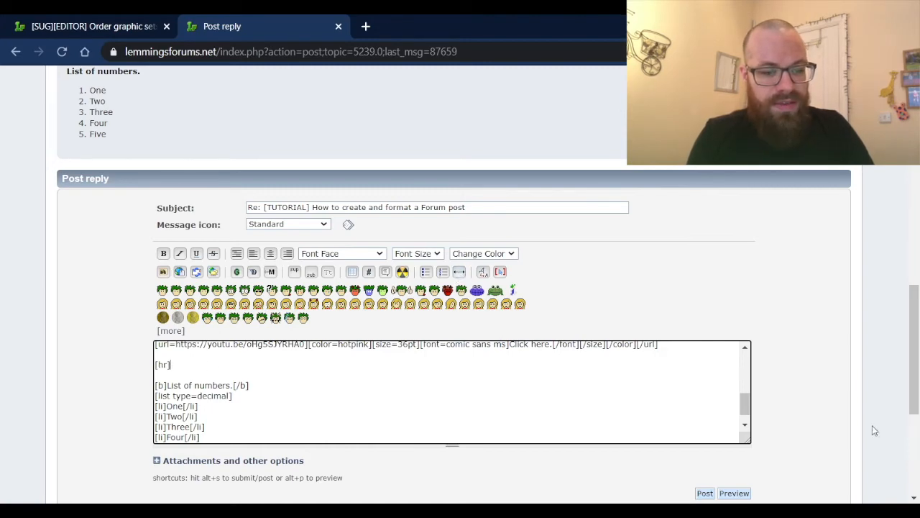
{"action": "left_click", "coordinate": [732, 494]}
{"action": "scroll", "coordinate": [584, 362], "scroll_direction": "up", "scroll_amount": 3}
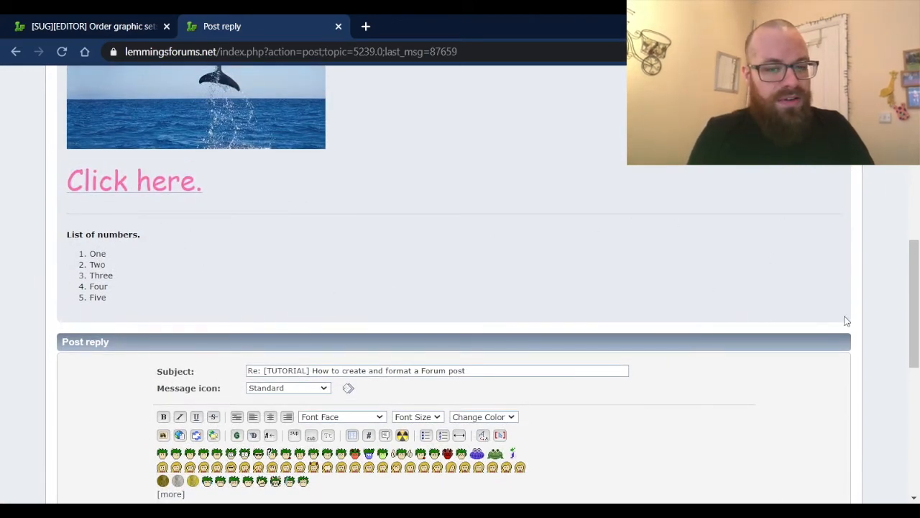
{"action": "scroll", "coordinate": [847, 324], "scroll_direction": "down", "scroll_amount": 1}
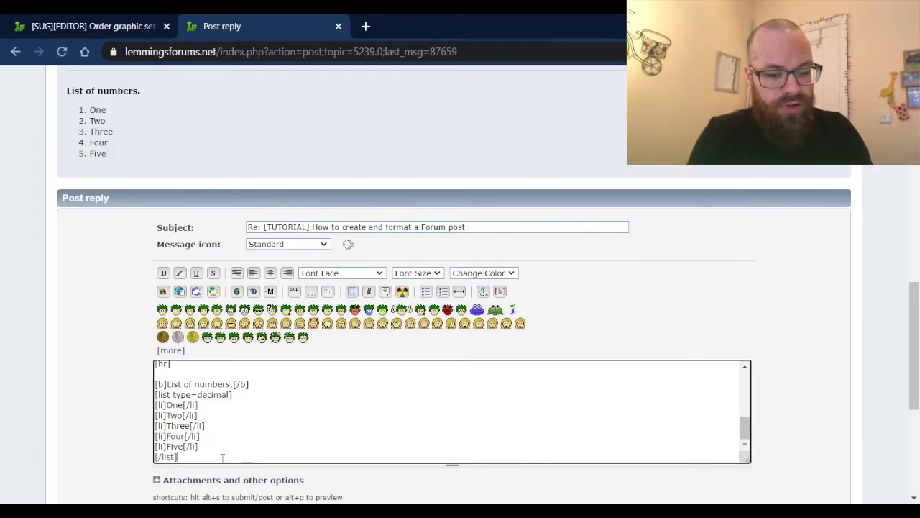
Insert a horizontal rule below the numbered list, leaving no blank line between them, and preview the post.
{"action": "key", "text": "Return"}
{"action": "key", "text": "Return"}
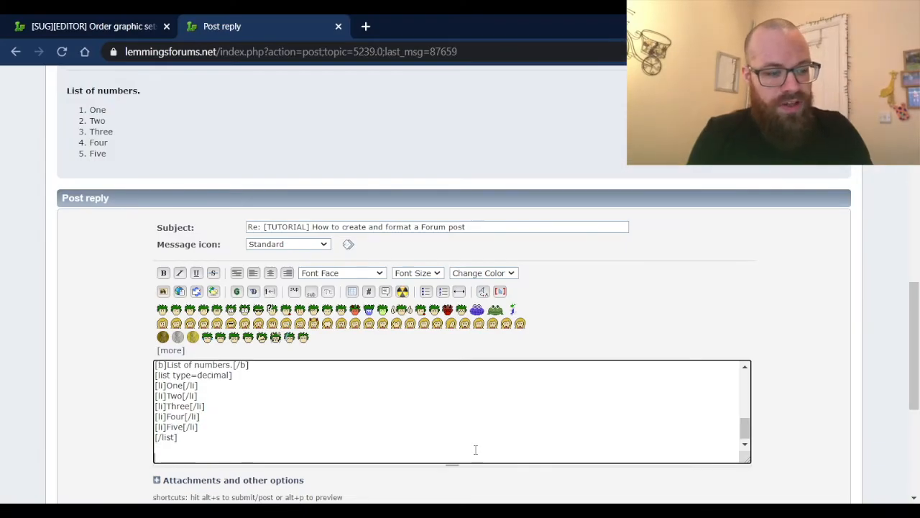
{"action": "left_click", "coordinate": [459, 291]}
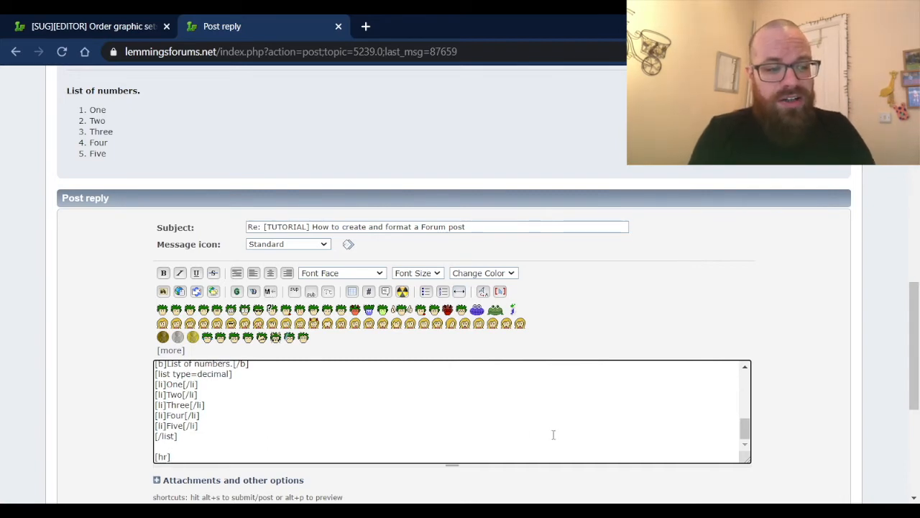
{"action": "scroll", "coordinate": [776, 421], "scroll_direction": "down", "scroll_amount": 1}
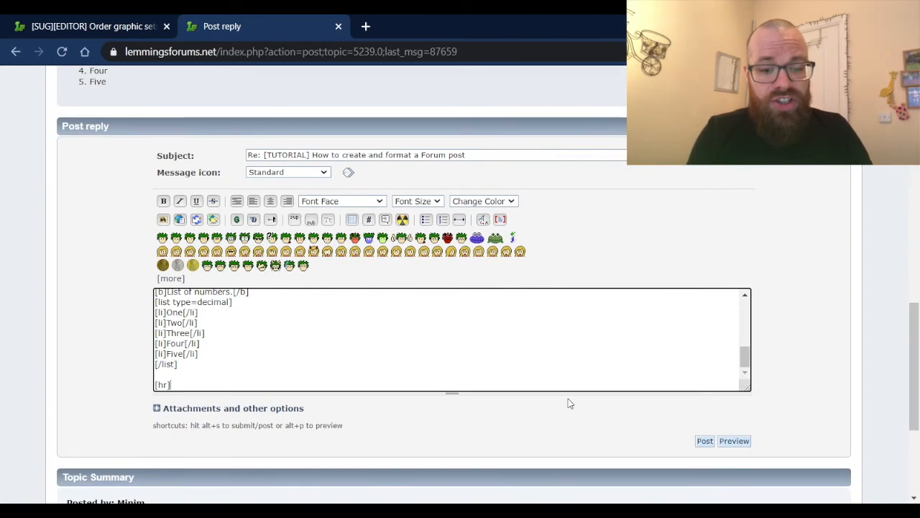
{"action": "left_click", "coordinate": [733, 441]}
{"action": "scroll", "coordinate": [523, 295], "scroll_direction": "up", "scroll_amount": 1}
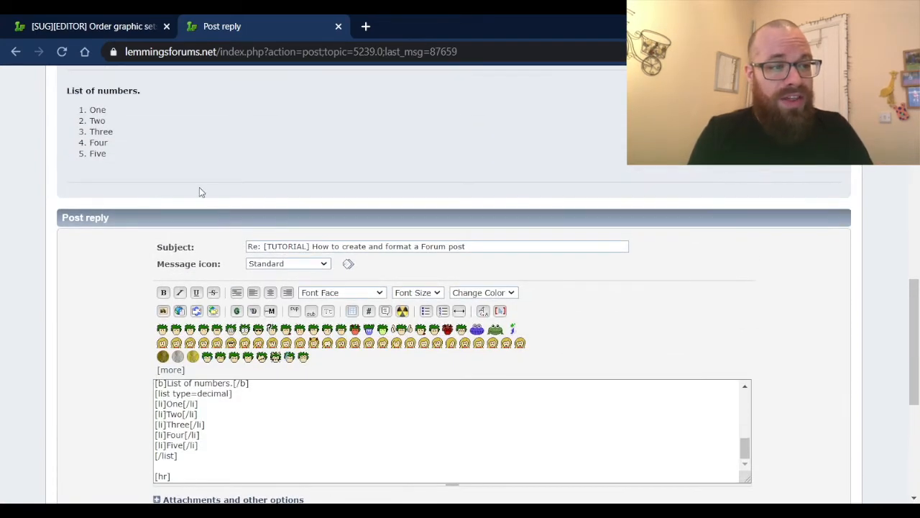
{"action": "scroll", "coordinate": [544, 185], "scroll_direction": "up", "scroll_amount": 1}
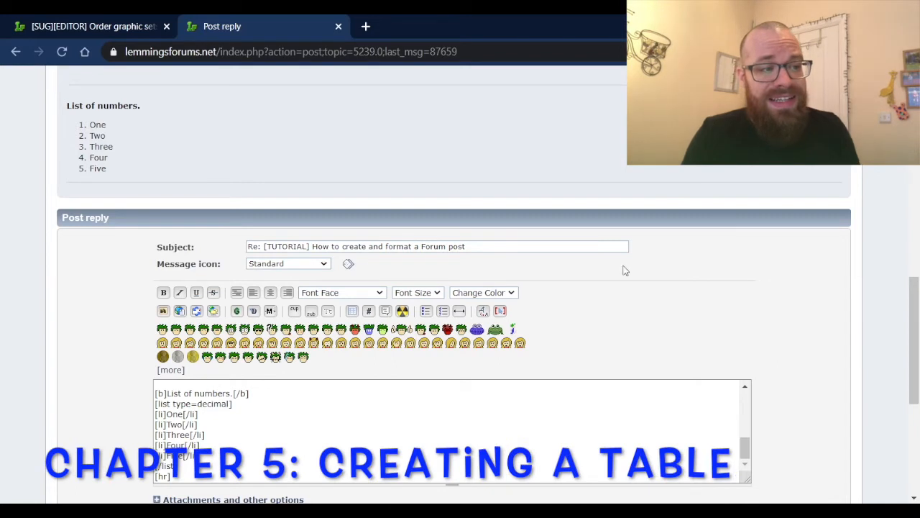
Insert a table below the last horizontal rule, leaving a blank line between them, and highlight its opening and closing table tags.
{"action": "scroll", "coordinate": [814, 361], "scroll_direction": "down", "scroll_amount": 1}
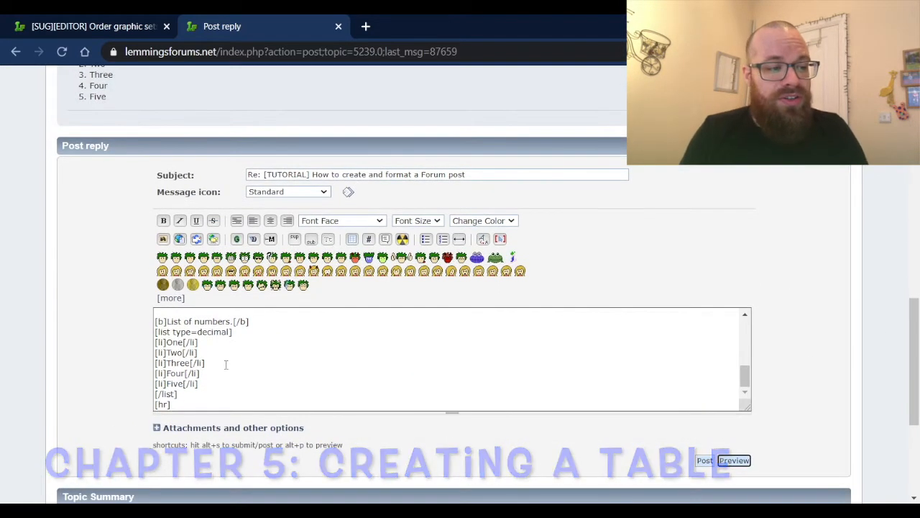
{"action": "left_click", "coordinate": [214, 406]}
{"action": "key", "text": "Return"}
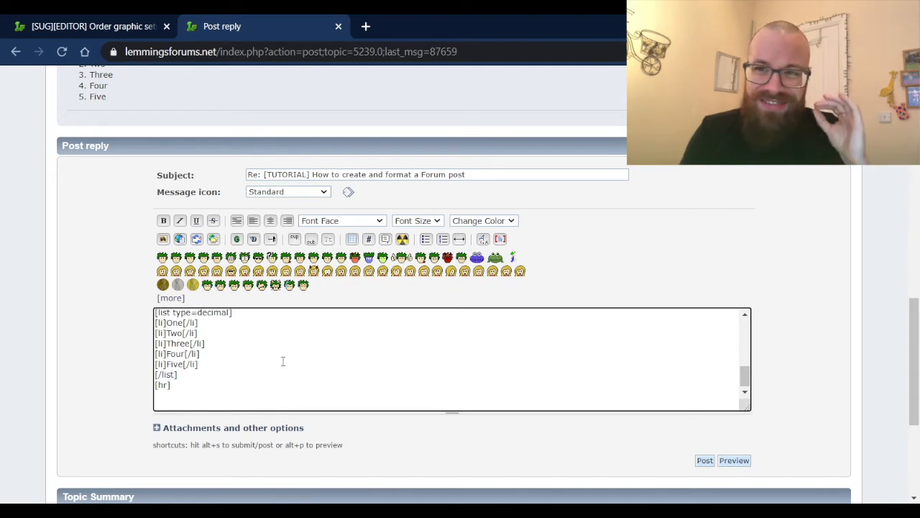
{"action": "left_click", "coordinate": [351, 241]}
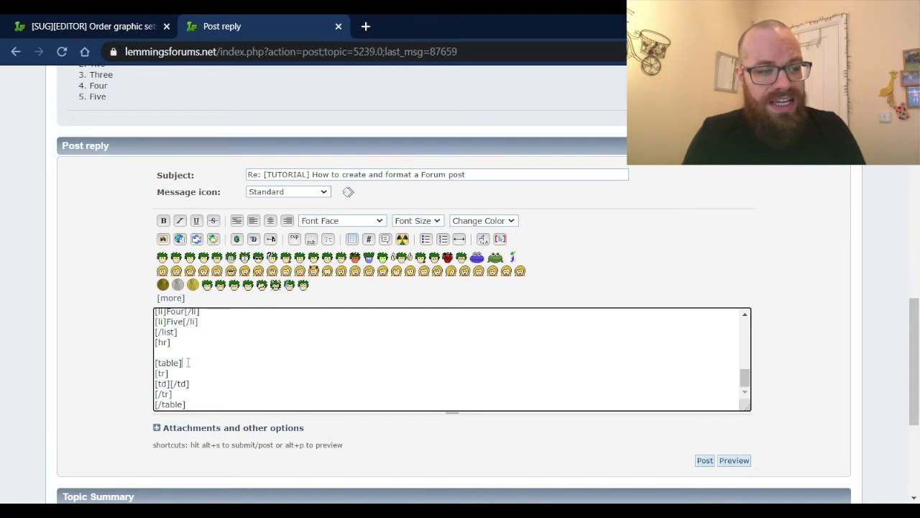
{"action": "left_click_drag", "start_coordinate": [188, 362], "coordinate": [144, 369]}
{"action": "left_click_drag", "start_coordinate": [185, 404], "coordinate": [143, 407]}
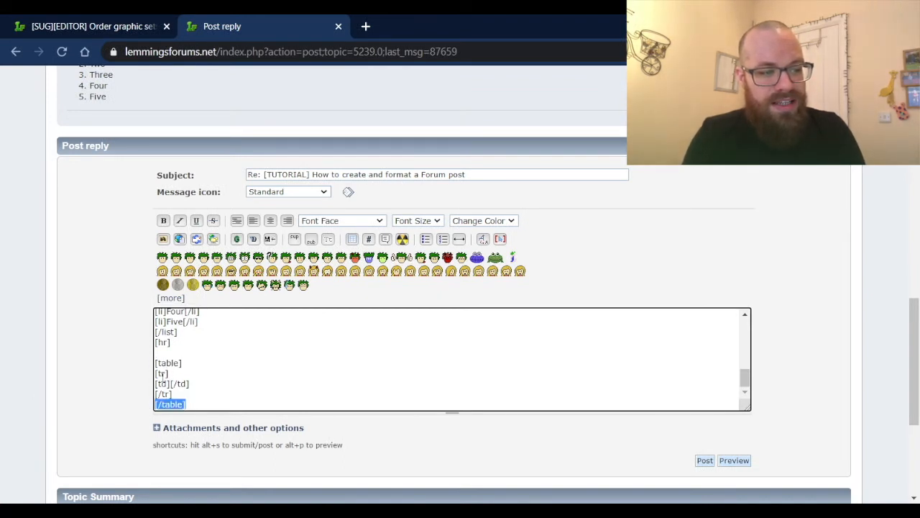
Remove the line breaks inside the table row so its row and cell tags sit on a single line.
{"action": "left_click", "coordinate": [177, 393]}
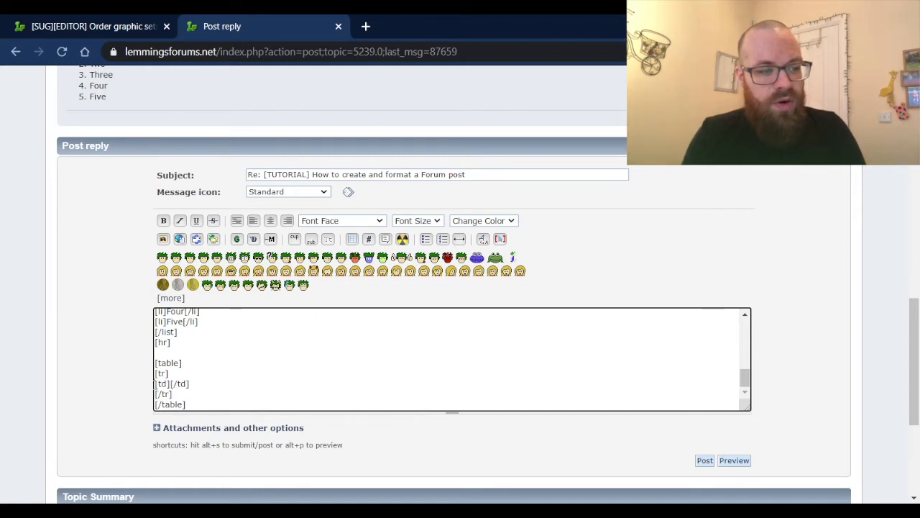
{"action": "key", "text": "BackSpace"}
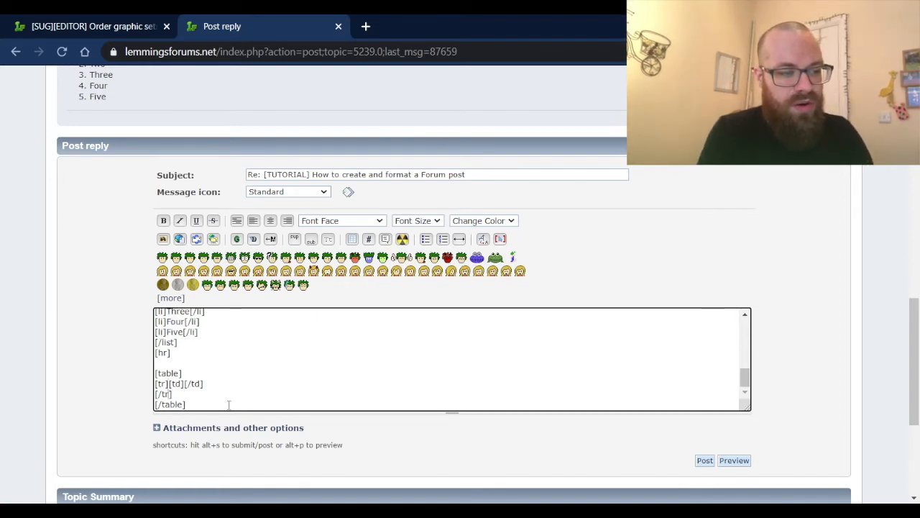
{"action": "key", "text": "BackSpace"}
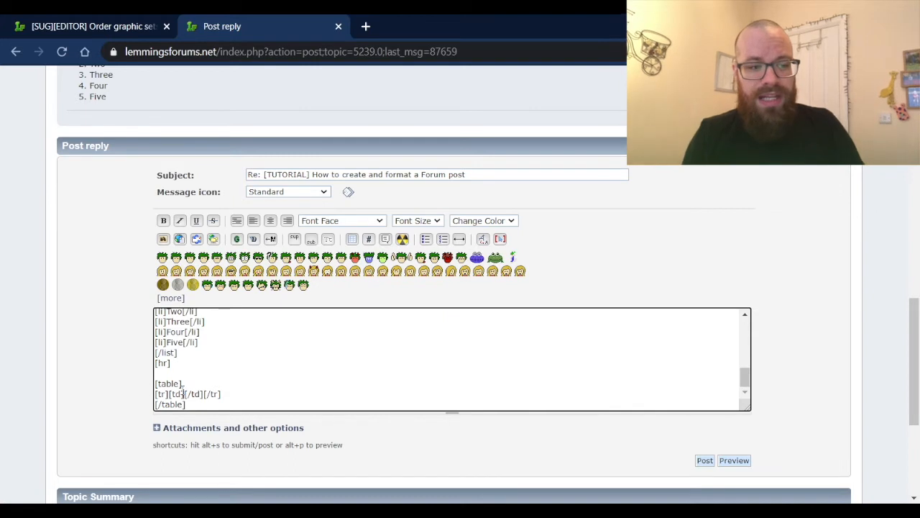
Highlight the table row's code and enter "One" in its empty cell.
{"action": "left_click_drag", "start_coordinate": [221, 394], "coordinate": [147, 399]}
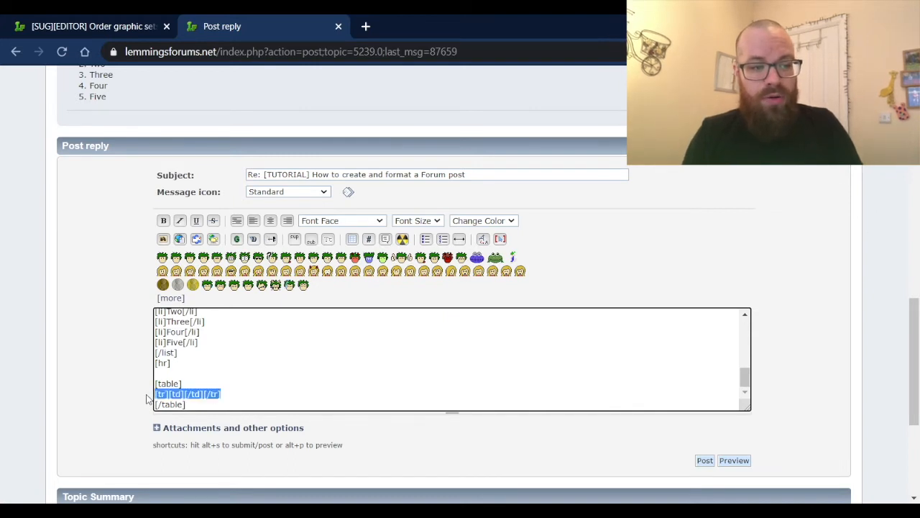
{"action": "left_click", "coordinate": [189, 399]}
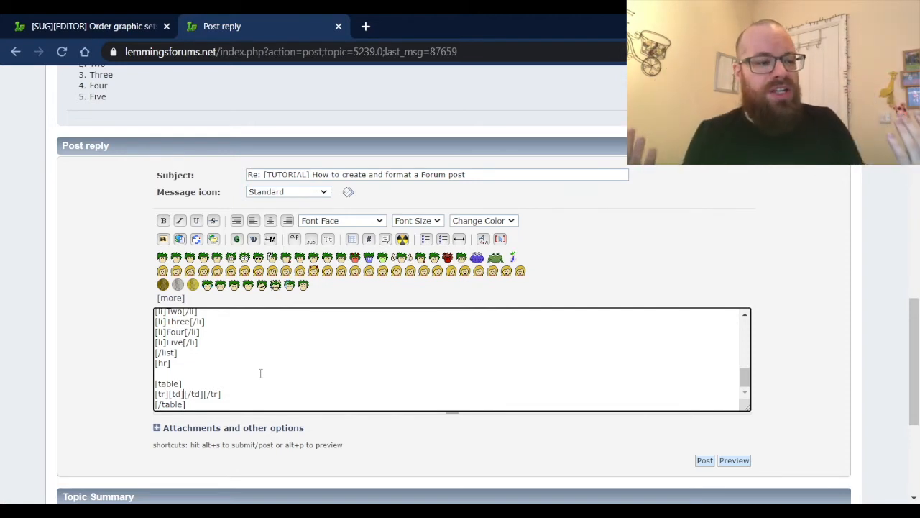
{"action": "type", "text": "On"}
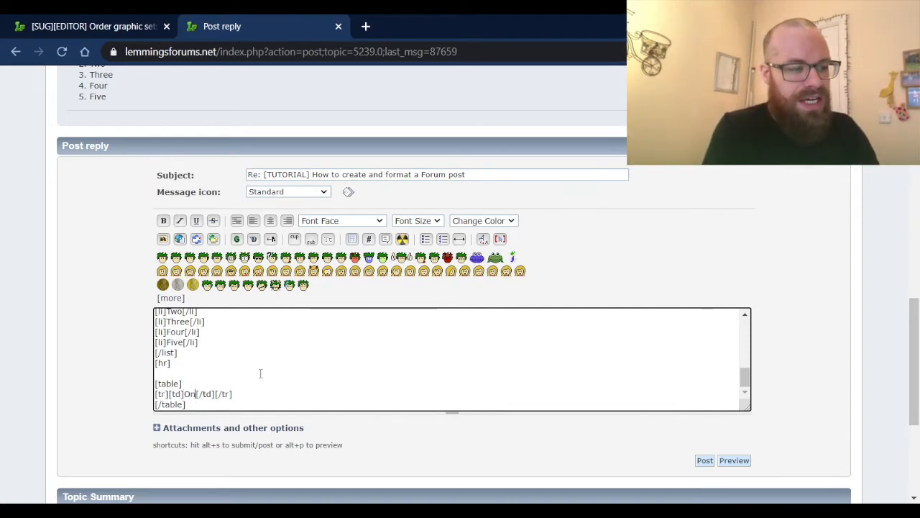
{"action": "type", "text": "e"}
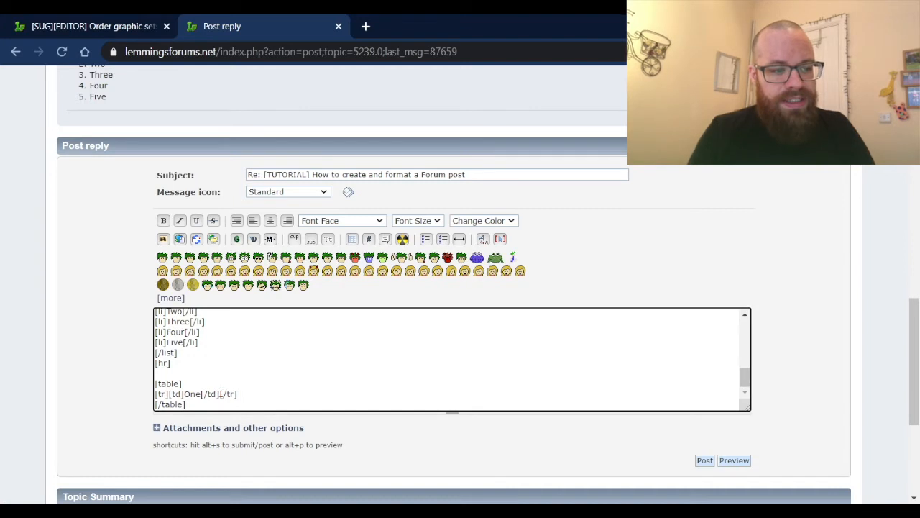
Duplicate the "One" table row on a new line beneath it and check the table in a fresh preview.
{"action": "left_click_drag", "start_coordinate": [242, 395], "coordinate": [144, 401]}
{"action": "key", "text": "ctrl+c"}
{"action": "key", "text": "Right"}
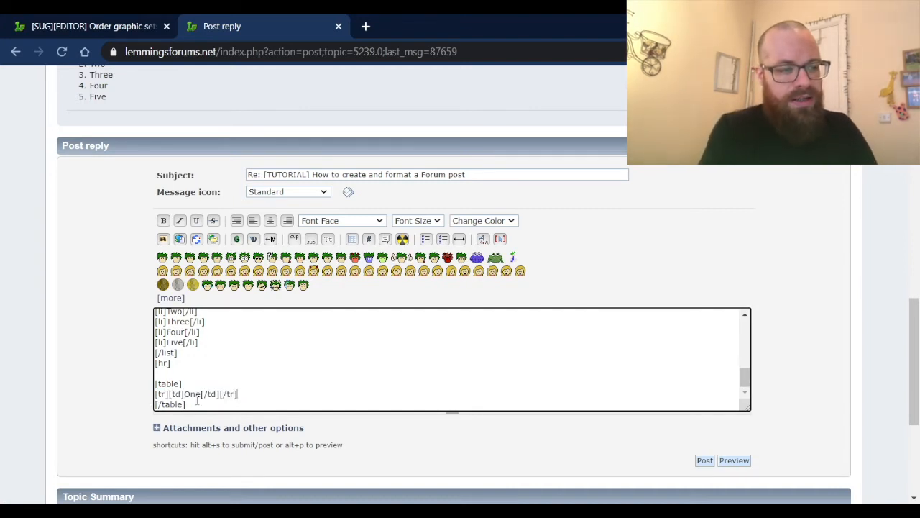
{"action": "key", "text": "Return"}
{"action": "key", "text": "ctrl+v"}
{"action": "scroll", "coordinate": [306, 374], "scroll_direction": "down", "scroll_amount": 1}
{"action": "scroll", "coordinate": [314, 361], "scroll_direction": "down", "scroll_amount": 1}
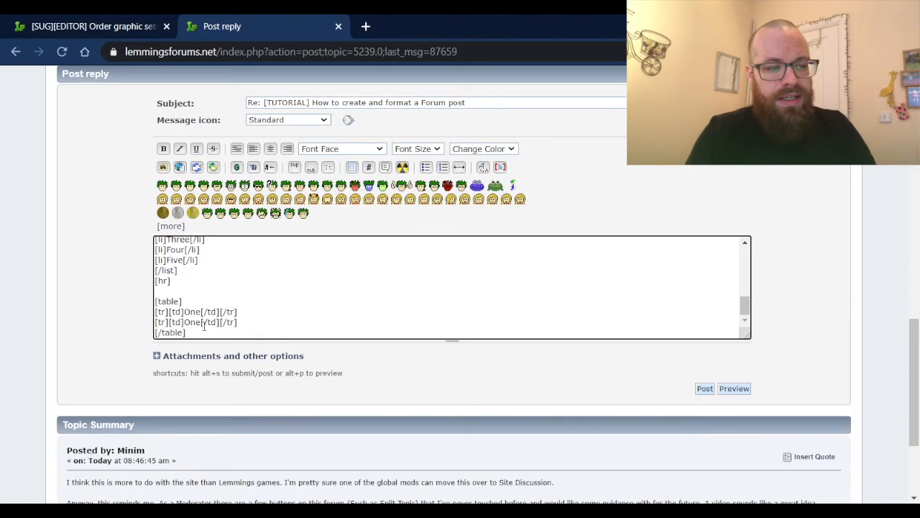
{"action": "left_click", "coordinate": [740, 389]}
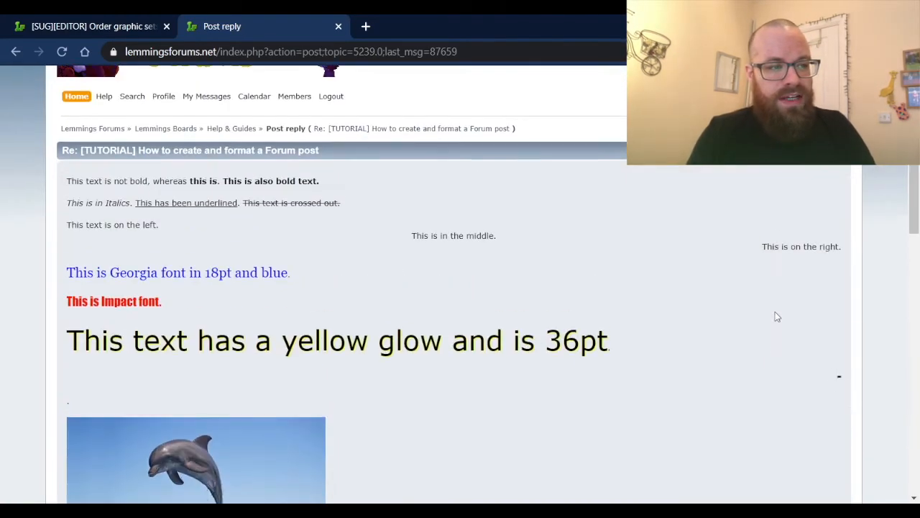
{"action": "scroll", "coordinate": [580, 374], "scroll_direction": "down", "scroll_amount": 6}
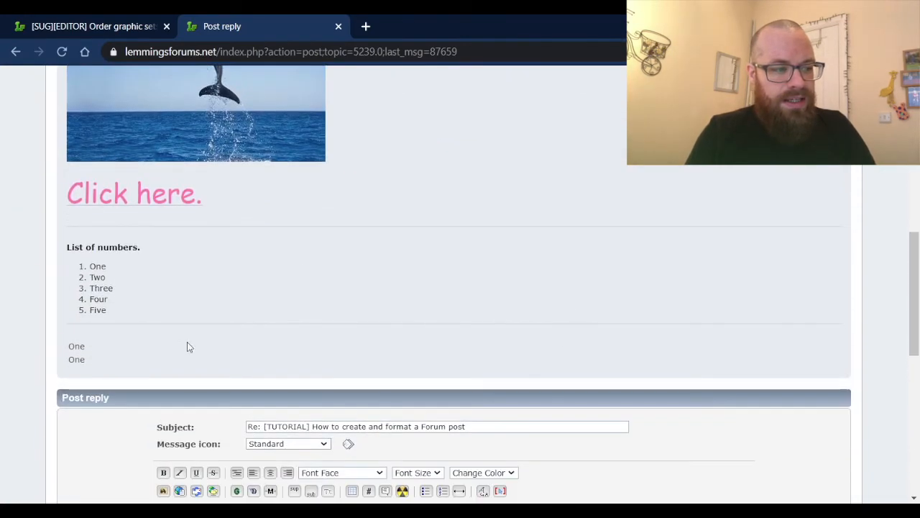
{"action": "scroll", "coordinate": [291, 345], "scroll_direction": "down", "scroll_amount": 2}
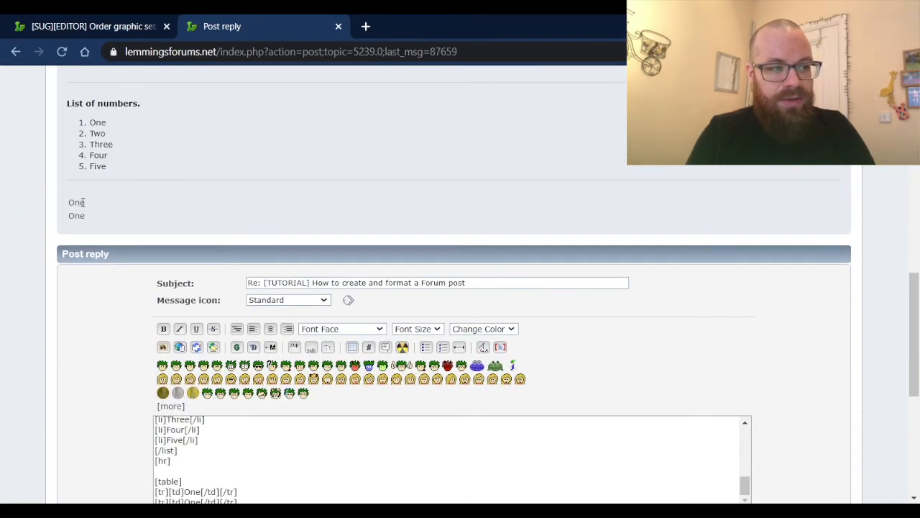
Make the "One" text in the table's first row bold and refresh the post preview.
{"action": "scroll", "coordinate": [681, 320], "scroll_direction": "down", "scroll_amount": 1}
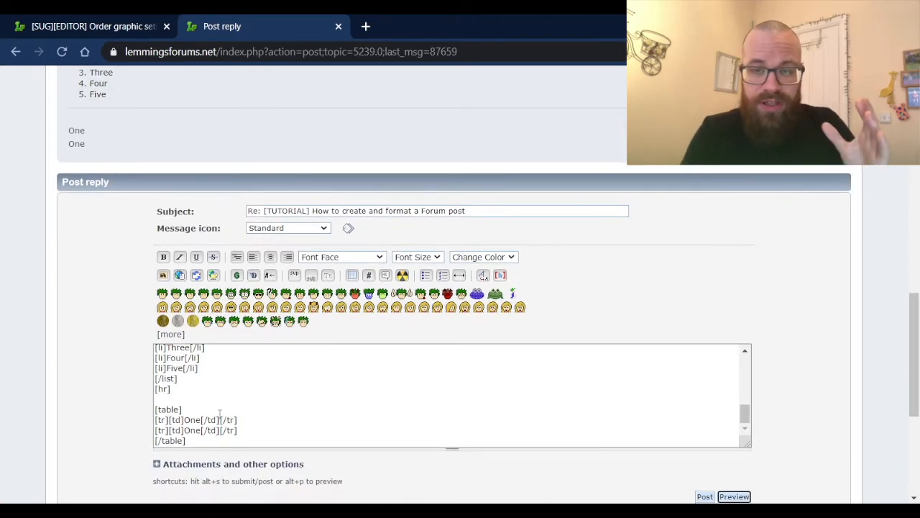
{"action": "left_click_drag", "start_coordinate": [202, 420], "coordinate": [190, 420]}
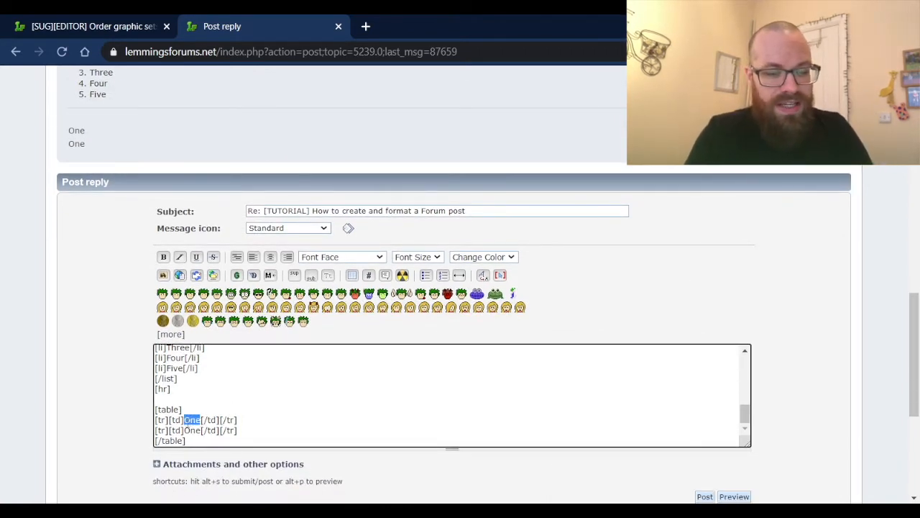
{"action": "left_click", "coordinate": [164, 257]}
{"action": "left_click", "coordinate": [788, 373]}
{"action": "scroll", "coordinate": [809, 404], "scroll_direction": "down", "scroll_amount": 1}
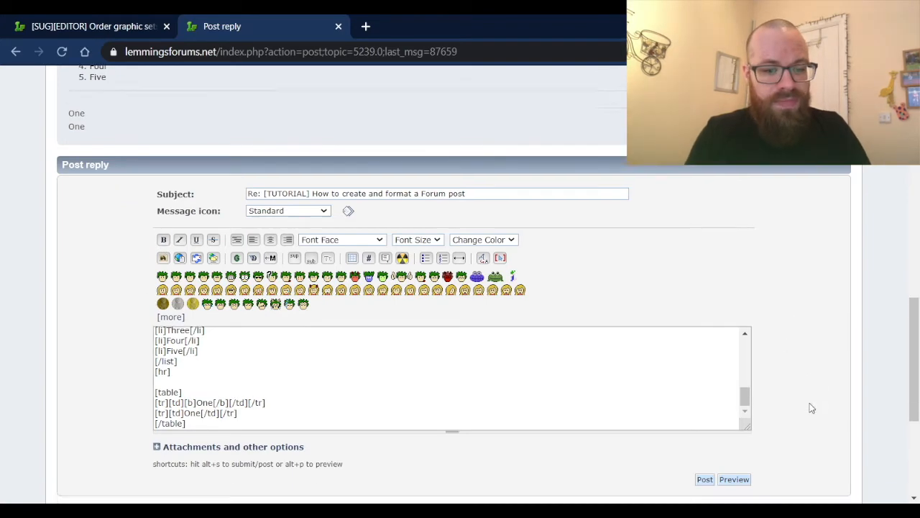
{"action": "left_click", "coordinate": [746, 425]}
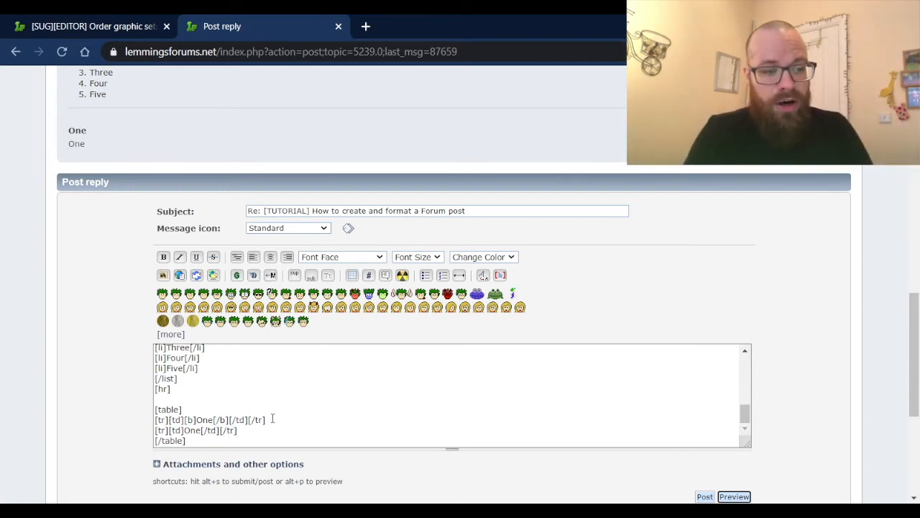
Add a second column to the table by duplicating the "One" cell within each of the two rows, keeping the first row's copy bold.
{"action": "left_click_drag", "start_coordinate": [248, 420], "coordinate": [171, 419]}
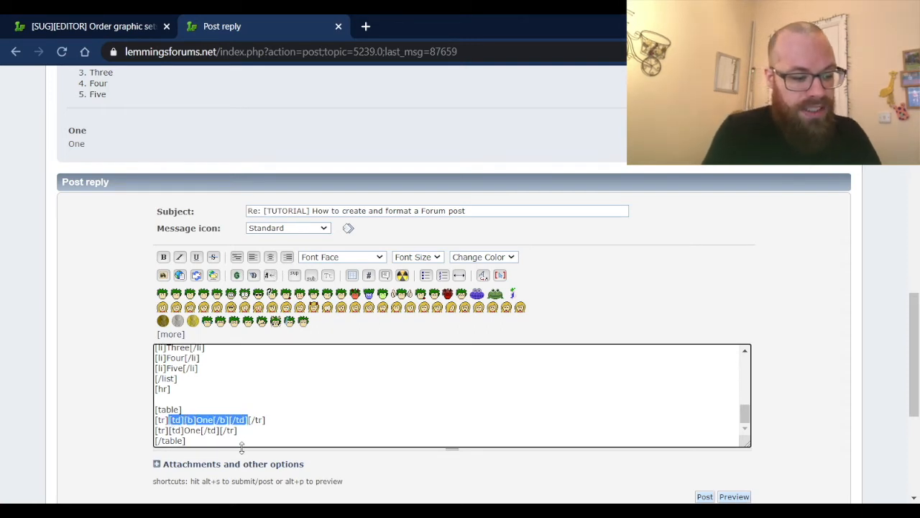
{"action": "key", "text": "ctrl+c"}
{"action": "key", "text": "Right"}
{"action": "key", "text": "ctrl+v"}
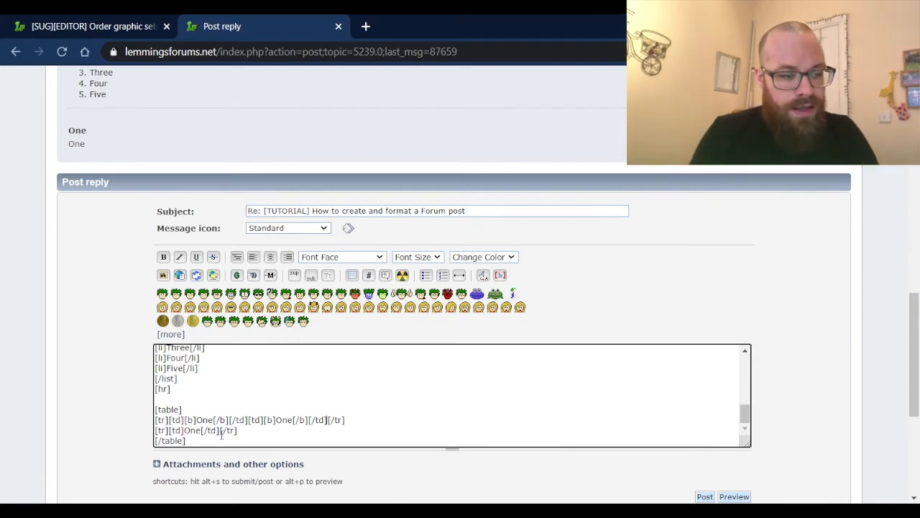
{"action": "left_click_drag", "start_coordinate": [217, 430], "coordinate": [170, 430]}
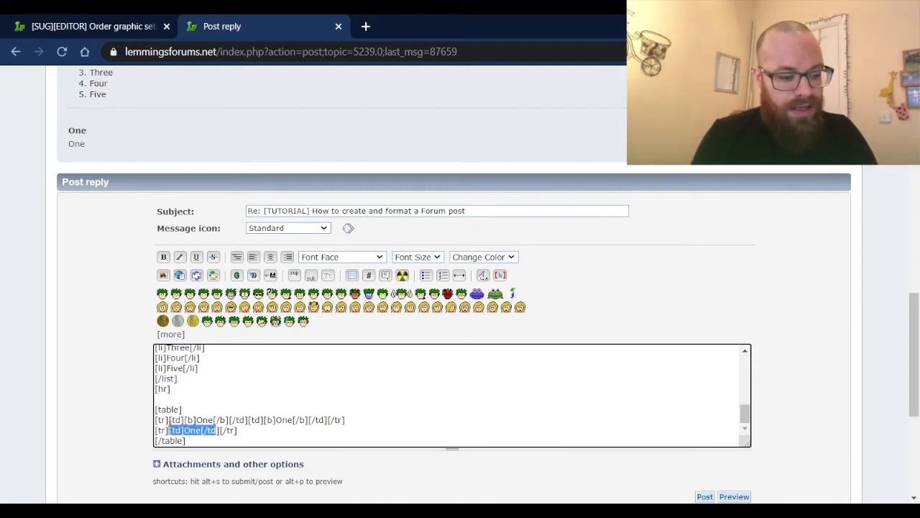
{"action": "key", "text": "Right"}
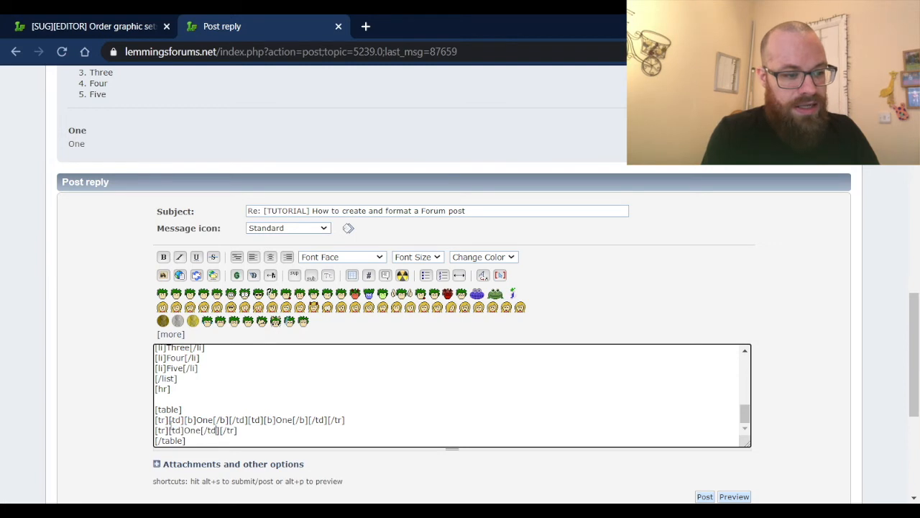
{"action": "left_click_drag", "start_coordinate": [218, 430], "coordinate": [171, 430]}
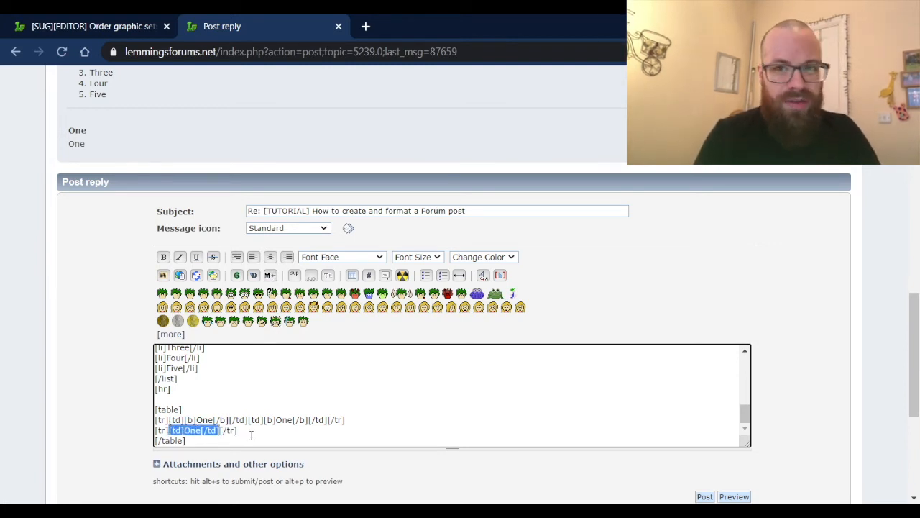
{"action": "key", "text": "Right"}
{"action": "key", "text": "ctrl+v"}
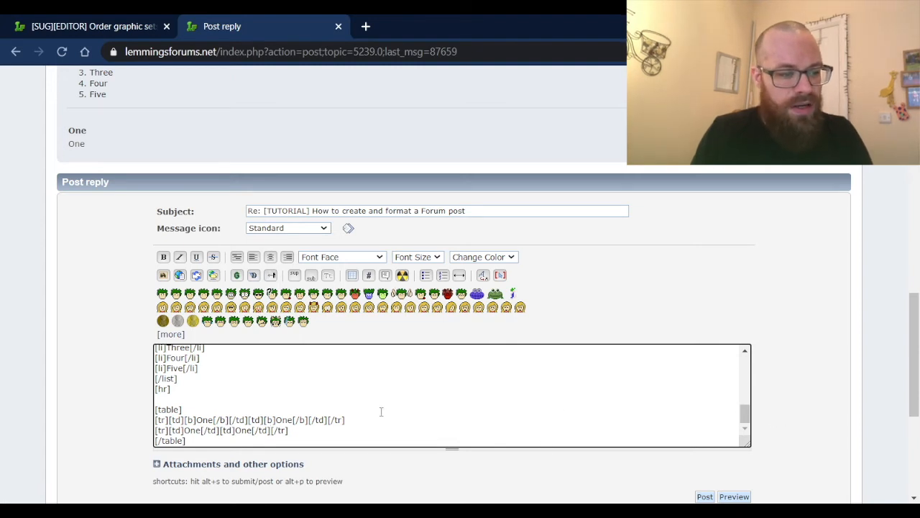
Set the second column's cells to "Two" in the bold row and "This is the number 2" below it, and preview the post.
{"action": "left_click_drag", "start_coordinate": [294, 419], "coordinate": [277, 419]}
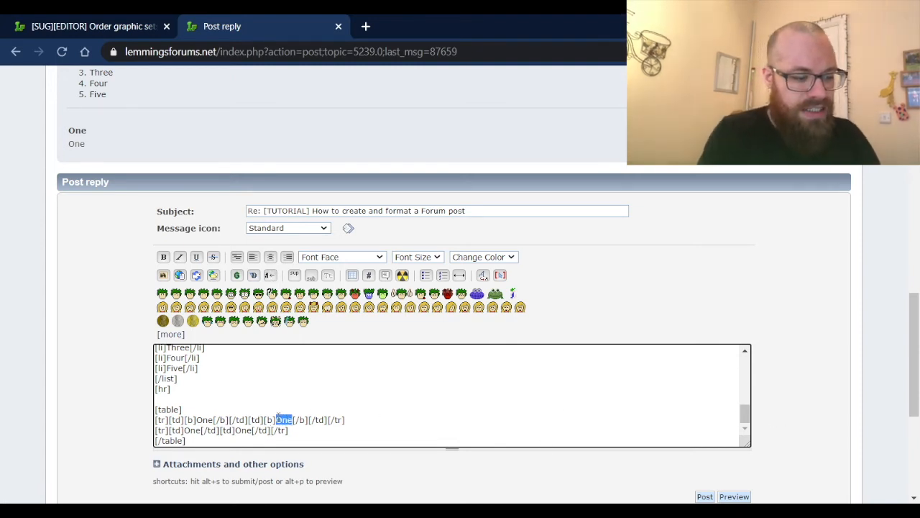
{"action": "type", "text": "Two"}
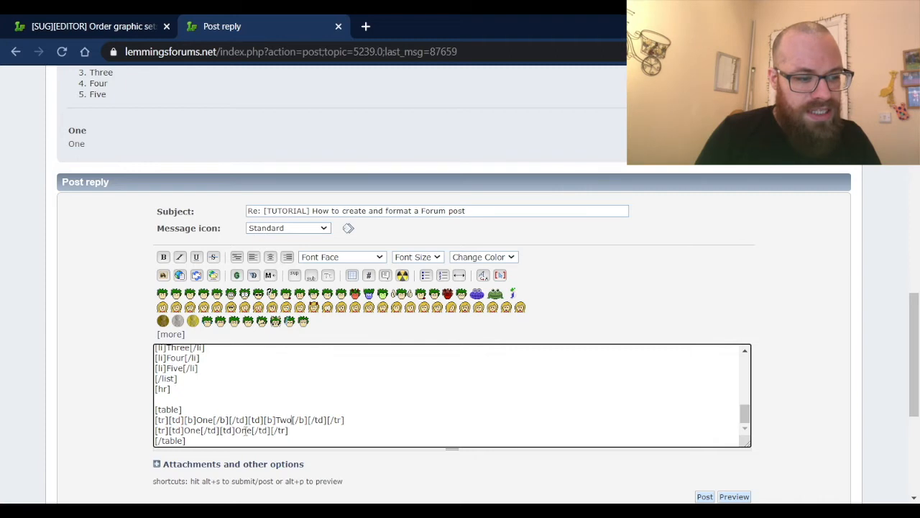
{"action": "left_click_drag", "start_coordinate": [252, 430], "coordinate": [242, 430]}
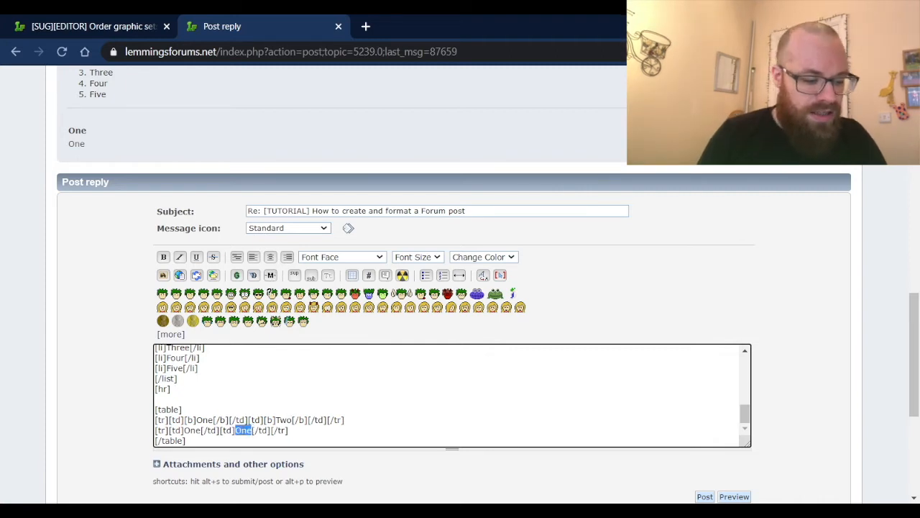
{"action": "type", "text": "This is the number 2"}
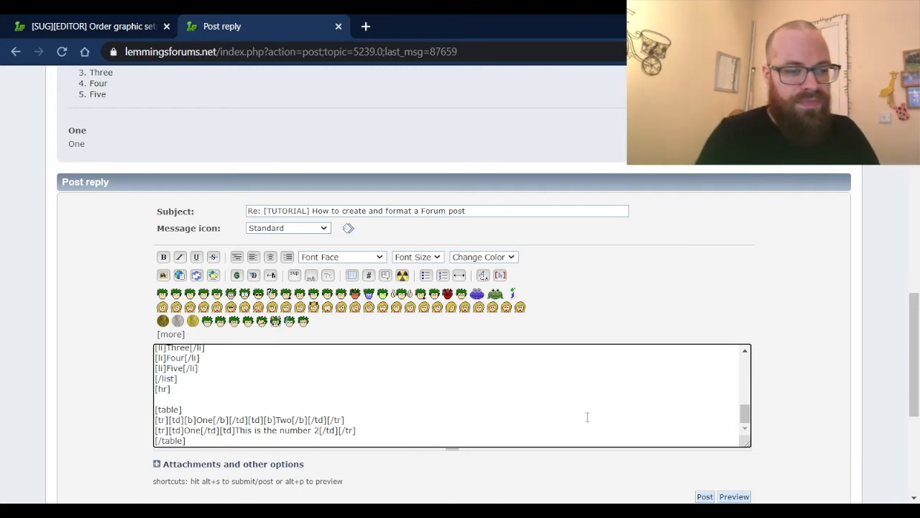
{"action": "scroll", "coordinate": [783, 422], "scroll_direction": "down", "scroll_amount": 2}
{"action": "left_click", "coordinate": [734, 424]}
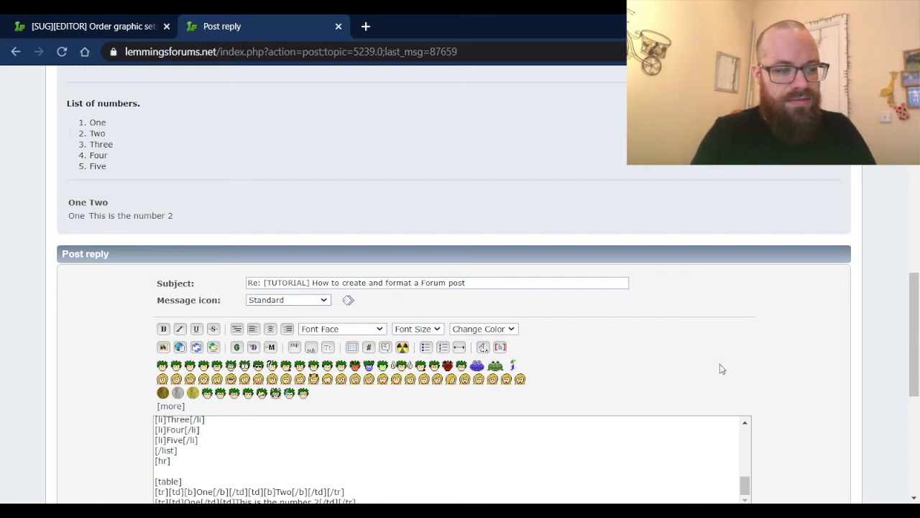
Duplicate the bold "Two" cell at the end of the first table row and change the copy's text to "C".
{"action": "scroll", "coordinate": [716, 364], "scroll_direction": "down", "scroll_amount": 1}
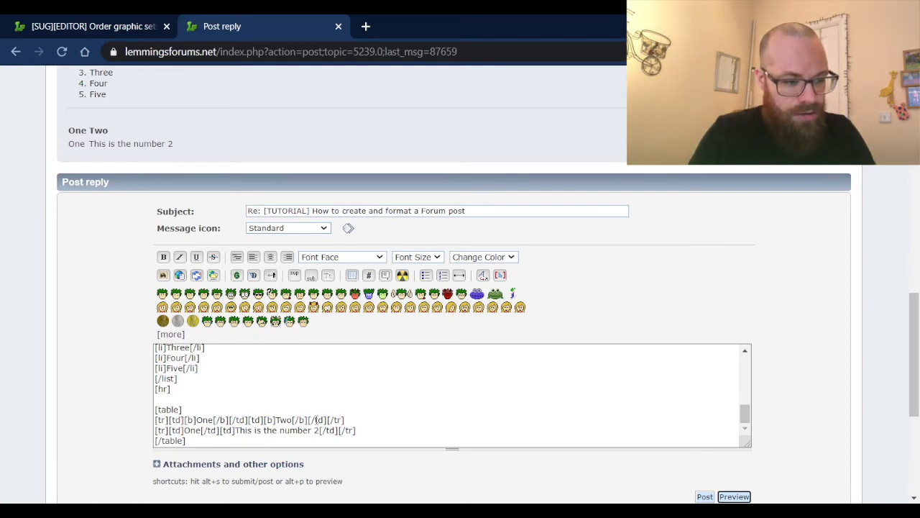
{"action": "left_click_drag", "start_coordinate": [325, 419], "coordinate": [248, 420]}
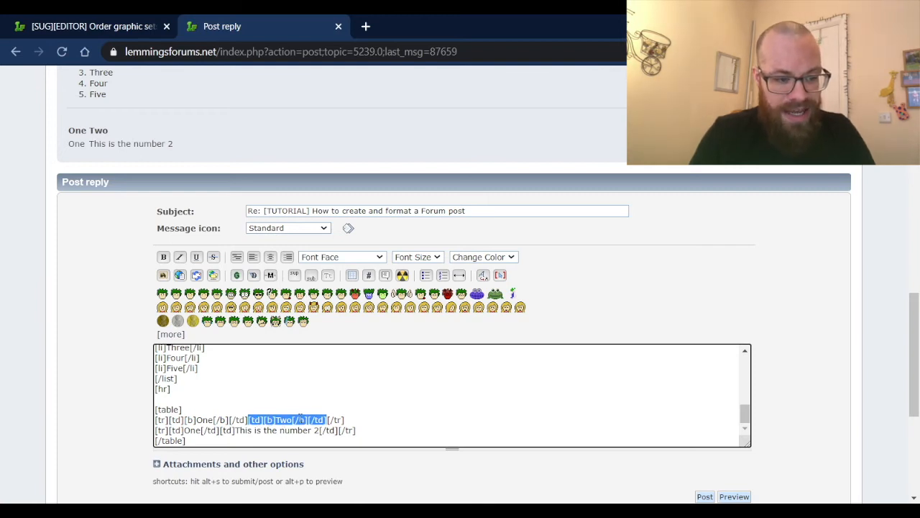
{"action": "key", "text": "ctrl+c"}
{"action": "key", "text": "Right"}
{"action": "key", "text": "ctrl+v"}
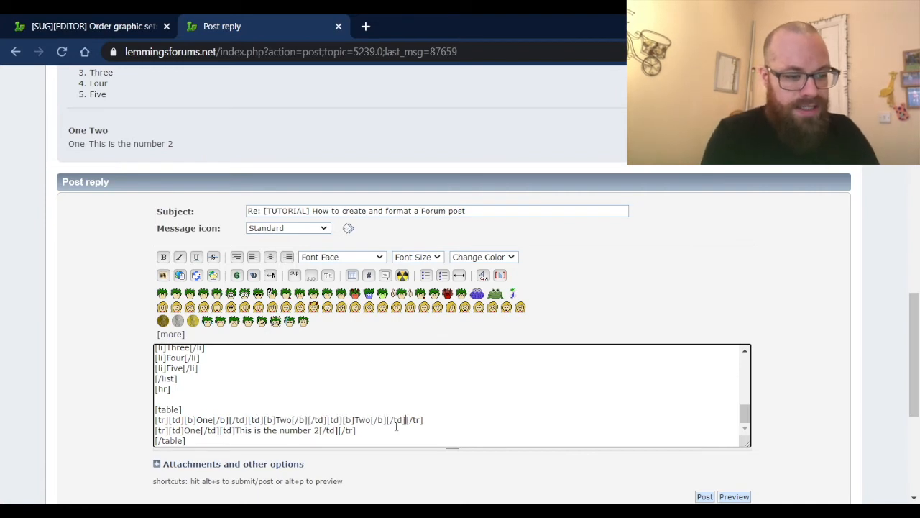
{"action": "double_click", "coordinate": [366, 420]}
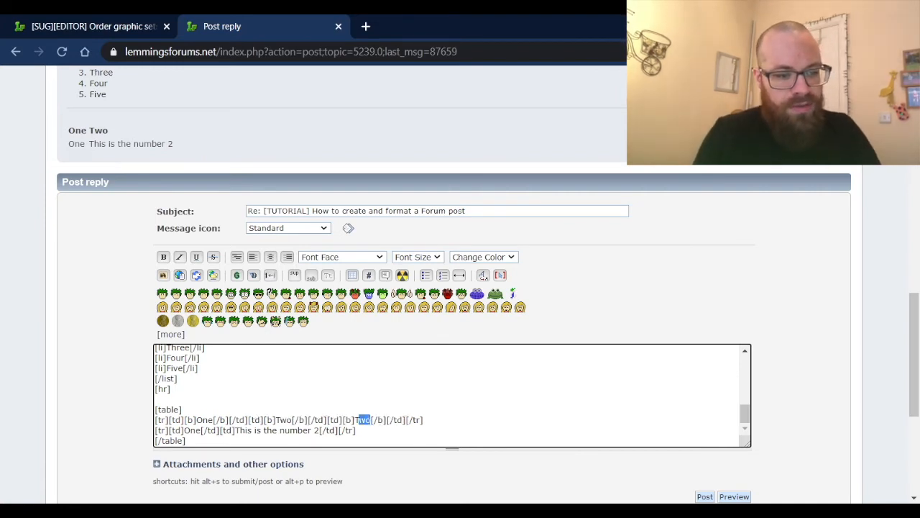
{"action": "key", "text": "BackSpace"}
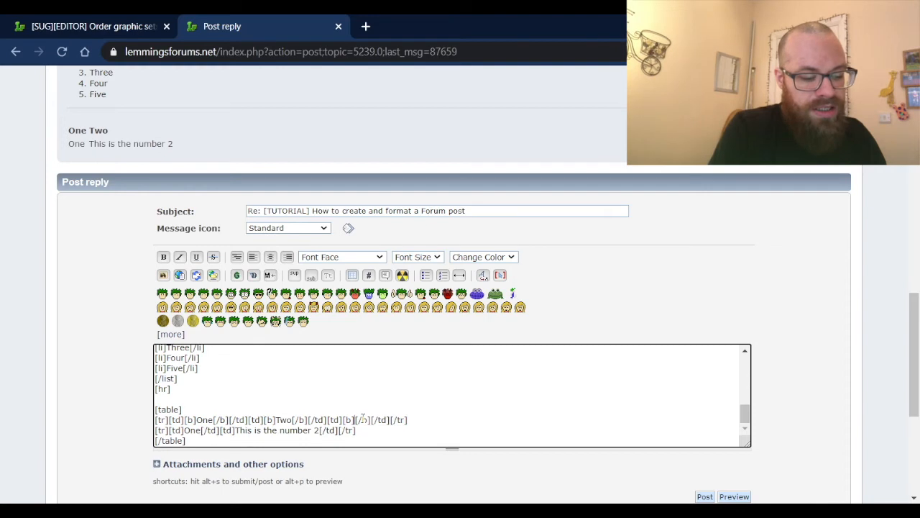
{"action": "type", "text": "C"}
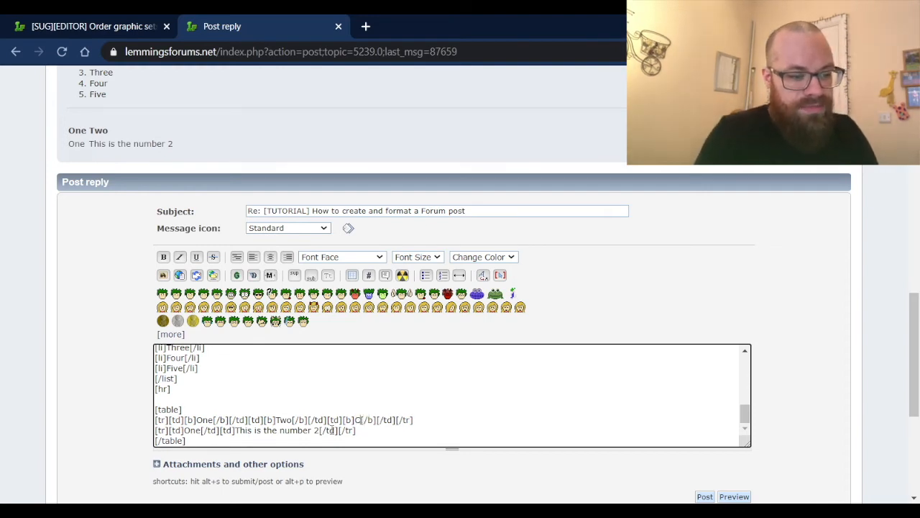
Duplicate the "This is the number 2" cell at the end of the second row and change the copy's text to "Parks & Recreation".
{"action": "left_click_drag", "start_coordinate": [339, 430], "coordinate": [223, 431]}
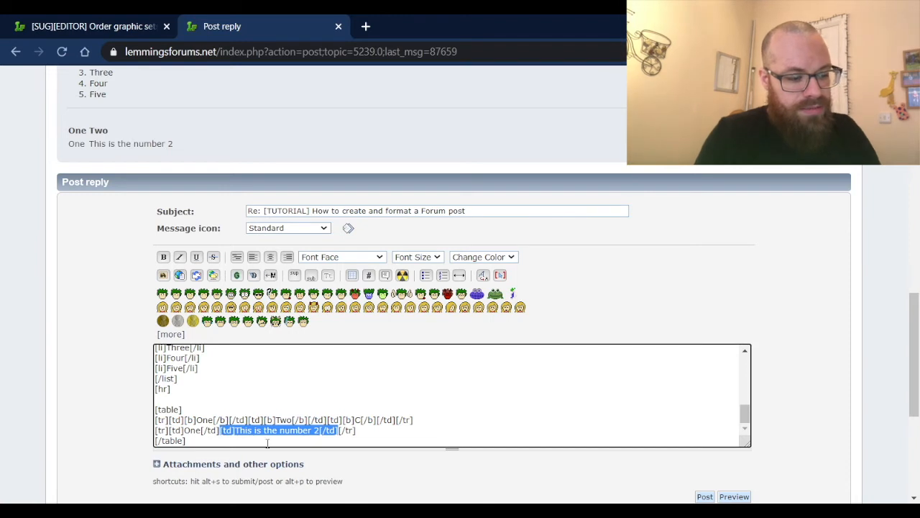
{"action": "key", "text": "ctrl+c"}
{"action": "key", "text": "Right"}
{"action": "key", "text": "ctrl+v"}
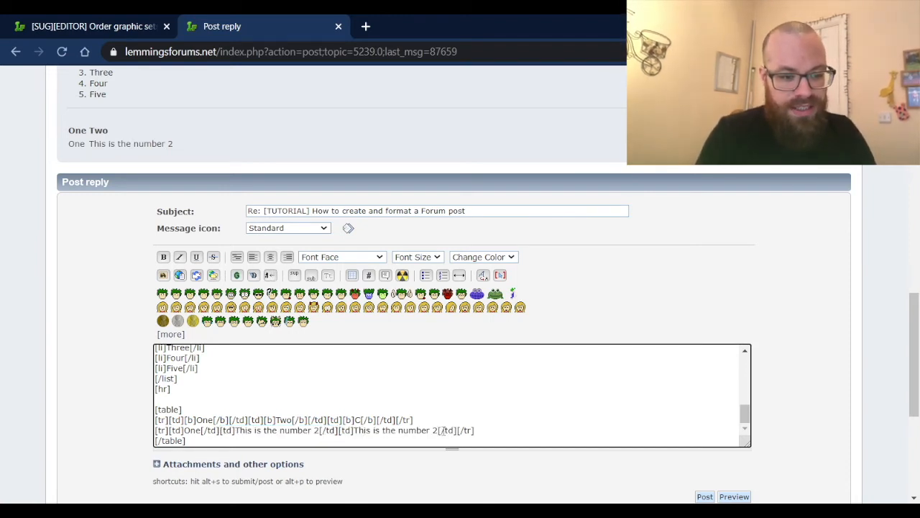
{"action": "left_click_drag", "start_coordinate": [440, 430], "coordinate": [358, 429]}
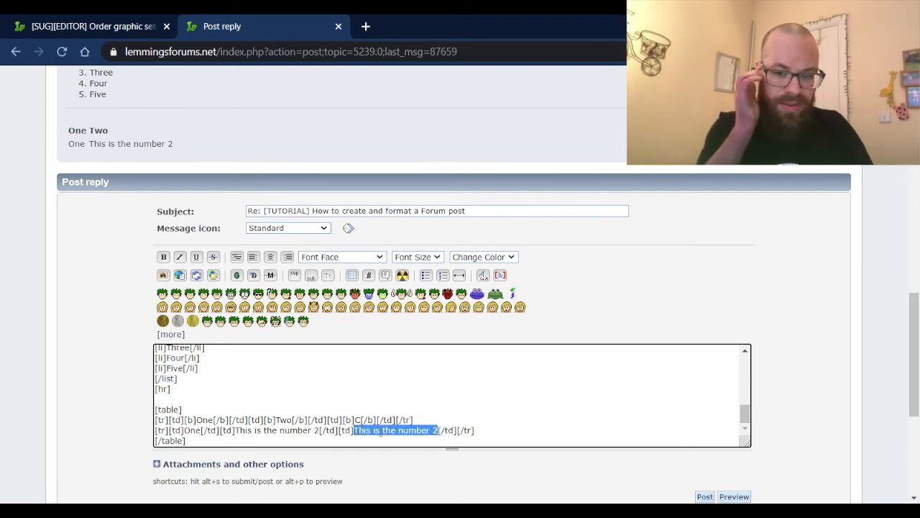
{"action": "type", "text": "Parks & Red"}
{"action": "type", "text": "reation"}
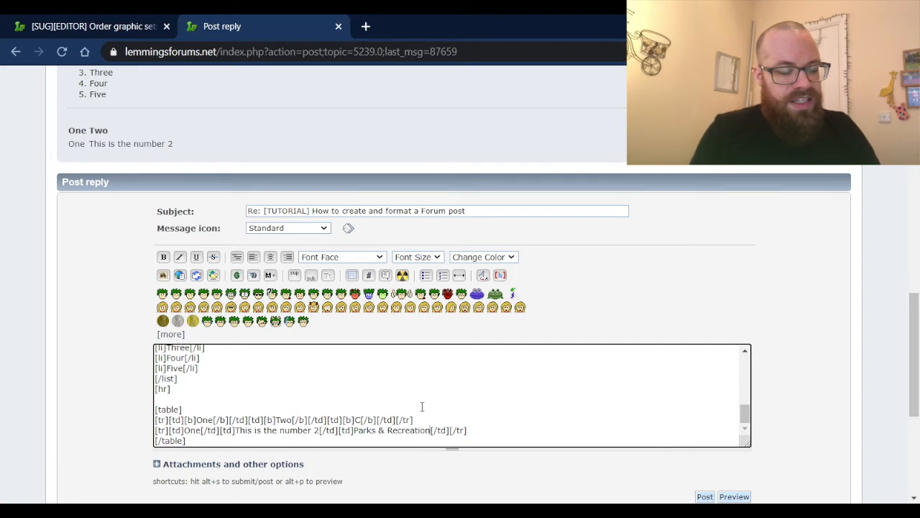
Duplicate the bold "C" cell at the end of the first table row and change the copy's text to "Lemmings".
{"action": "left_click_drag", "start_coordinate": [394, 420], "coordinate": [312, 419]}
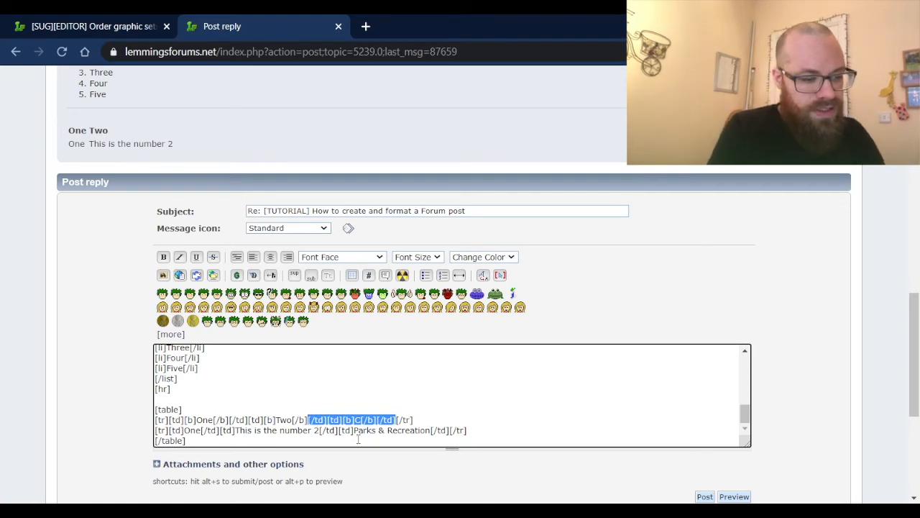
{"action": "left_click", "coordinate": [393, 420]}
{"action": "left_click_drag", "start_coordinate": [396, 419], "coordinate": [327, 419]}
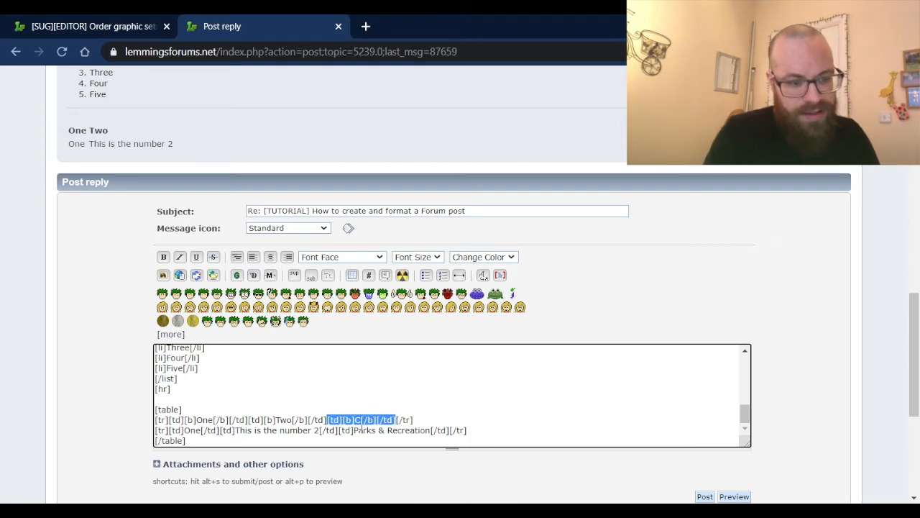
{"action": "left_click", "coordinate": [366, 430]}
{"action": "key", "text": "ctrl+v"}
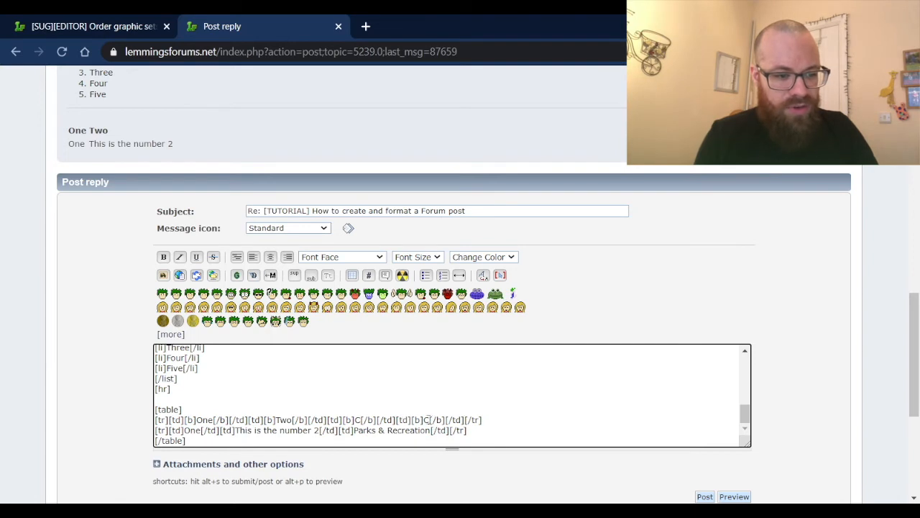
{"action": "double_click", "coordinate": [425, 419]}
{"action": "type", "text": "Lemmings"}
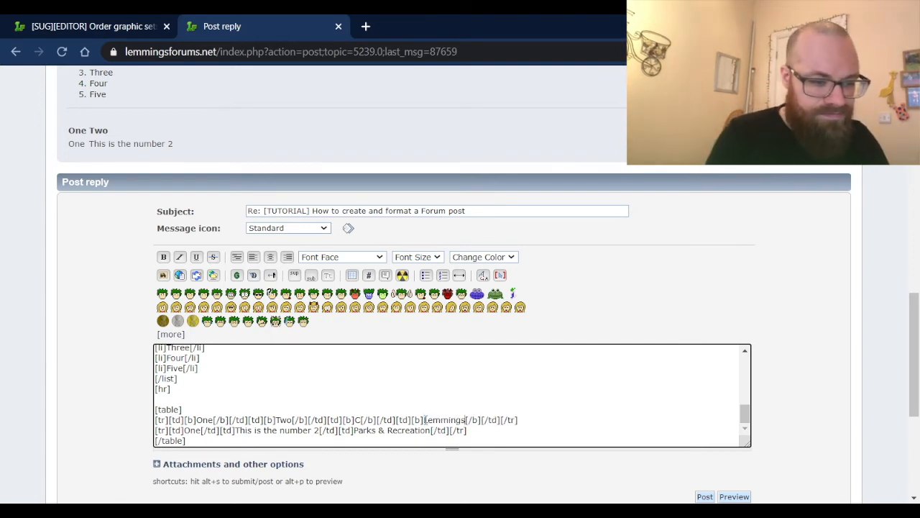
Duplicate the "Parks & Recreation" cell at the end of the second row and change the copy's text to "Lemmings is great".
{"action": "left_click_drag", "start_coordinate": [450, 430], "coordinate": [338, 430]}
{"action": "key", "text": "ctrl+c"}
{"action": "key", "text": "Right"}
{"action": "key", "text": "ctrl+v"}
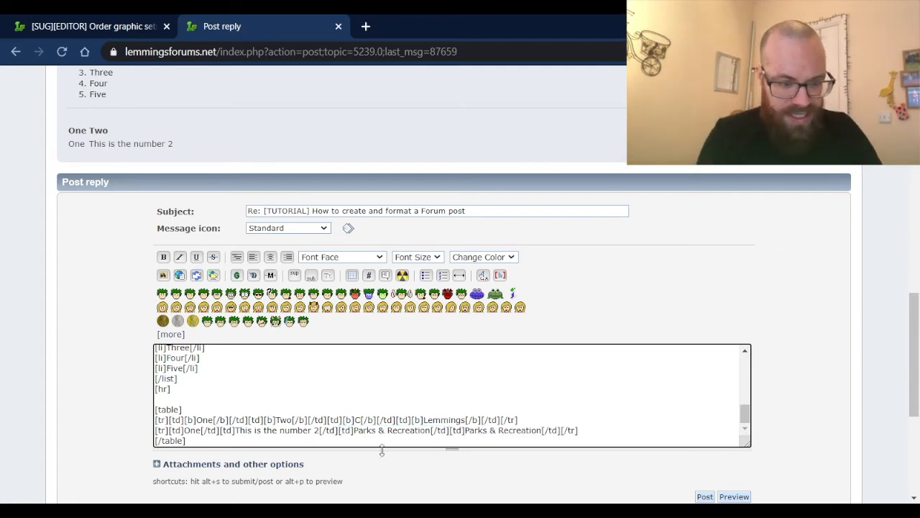
{"action": "left_click_drag", "start_coordinate": [465, 430], "coordinate": [546, 429]}
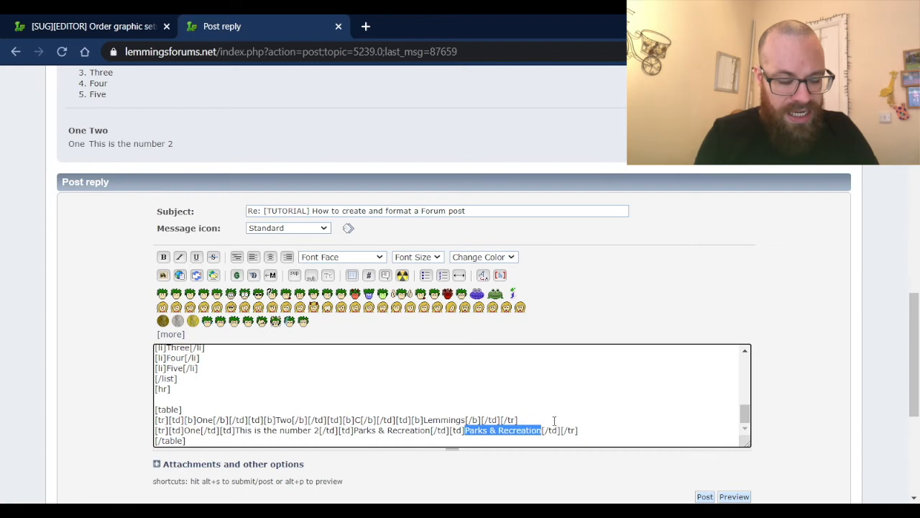
{"action": "type", "text": "Lemmings is great"}
{"action": "key", "text": "Left"}
{"action": "key", "text": "Left"}
{"action": "key", "text": "Left"}
{"action": "key", "text": "Left"}
{"action": "key", "text": "Left"}
{"action": "key", "text": "Left"}
{"action": "key", "text": "Left"}
{"action": "type", "text": "i"}
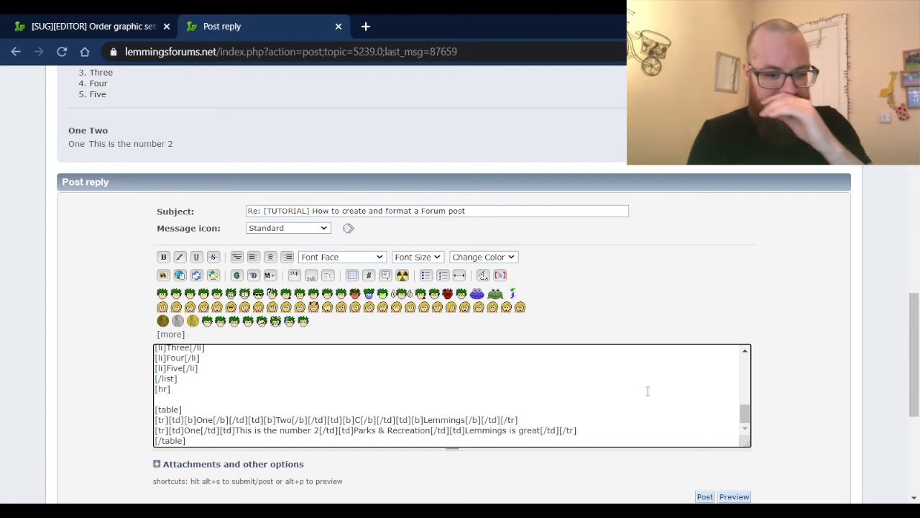
Preview the reply and compare the rendered four-column table with its code.
{"action": "left_click", "coordinate": [733, 496]}
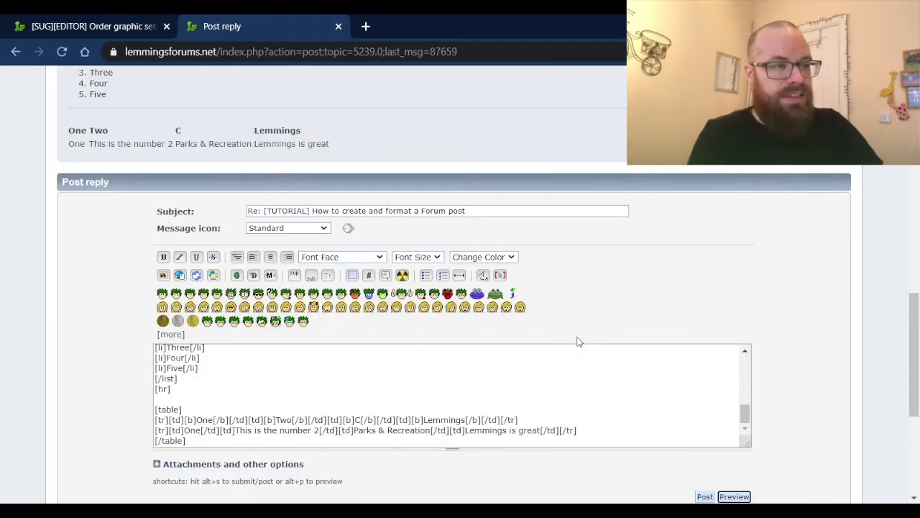
{"action": "scroll", "coordinate": [561, 331], "scroll_direction": "up", "scroll_amount": 1}
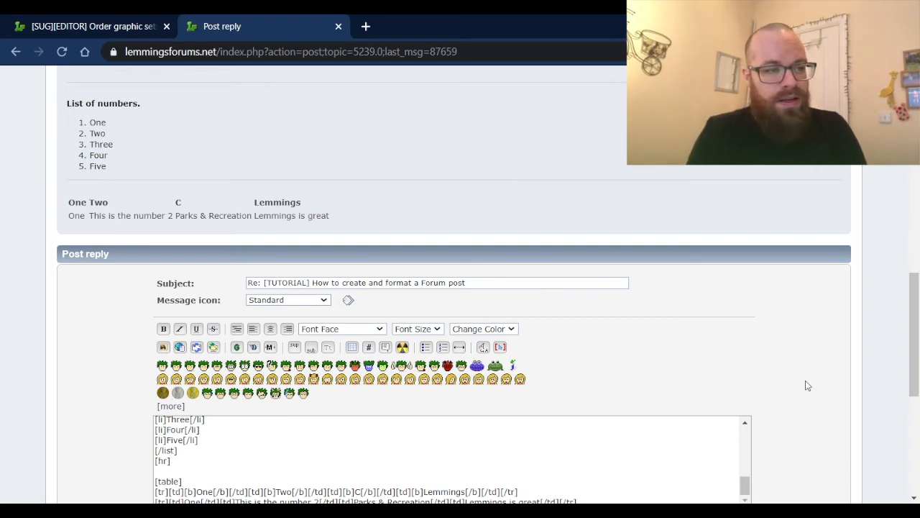
{"action": "scroll", "coordinate": [808, 386], "scroll_direction": "down", "scroll_amount": 1}
{"action": "scroll", "coordinate": [808, 386], "scroll_direction": "down", "scroll_amount": 1}
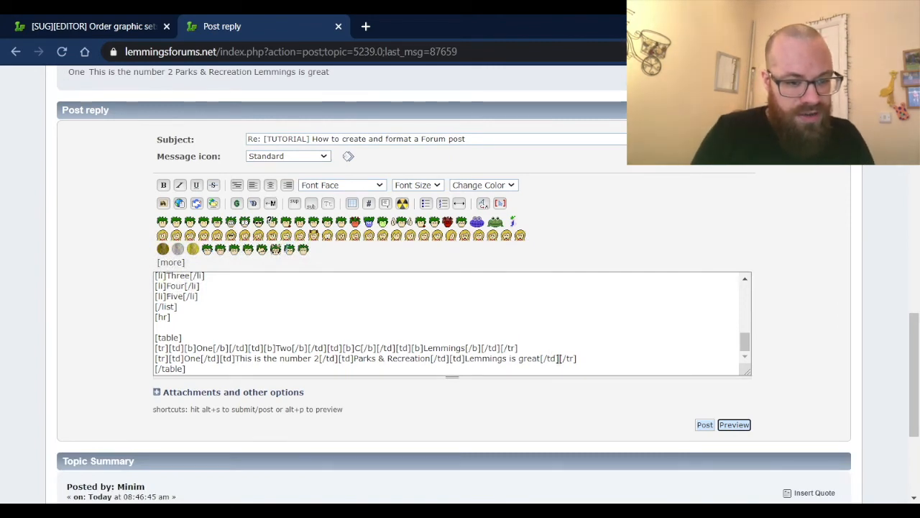
Duplicate the table's second row as a third row and change its first cell to "Fairy".
{"action": "left_click_drag", "start_coordinate": [589, 358], "coordinate": [141, 358]}
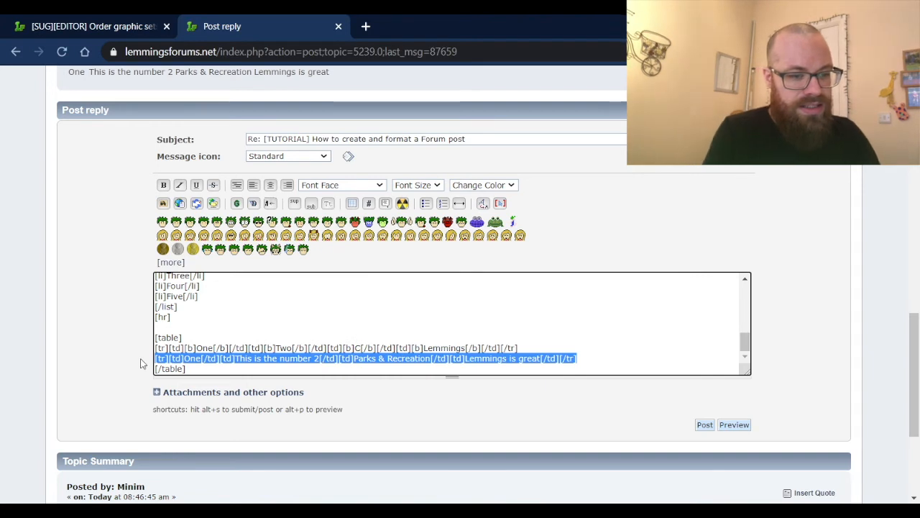
{"action": "key", "text": "Right"}
{"action": "key", "text": "ctrl+v"}
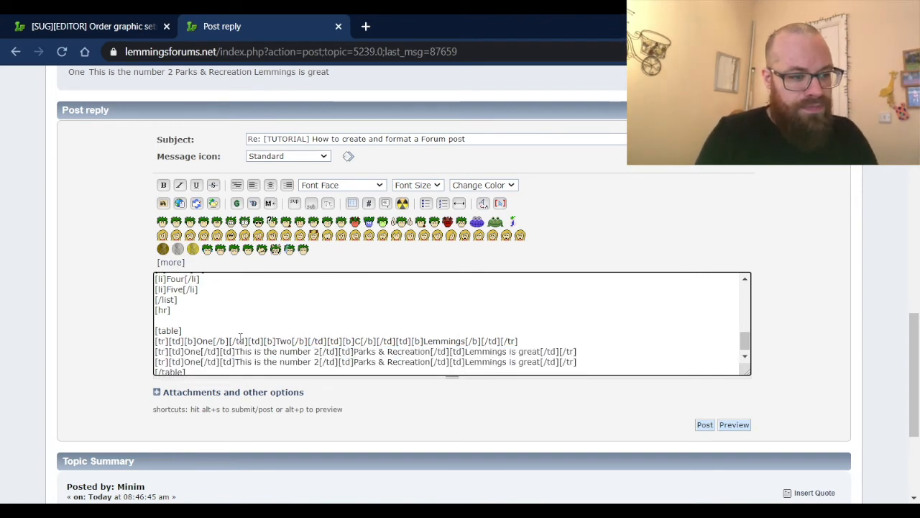
{"action": "double_click", "coordinate": [194, 358]}
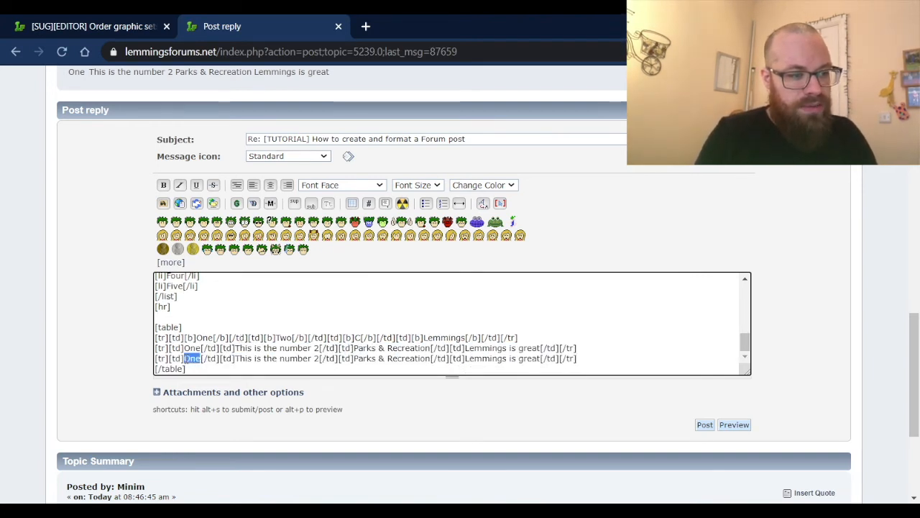
{"action": "type", "text": "Fairy"}
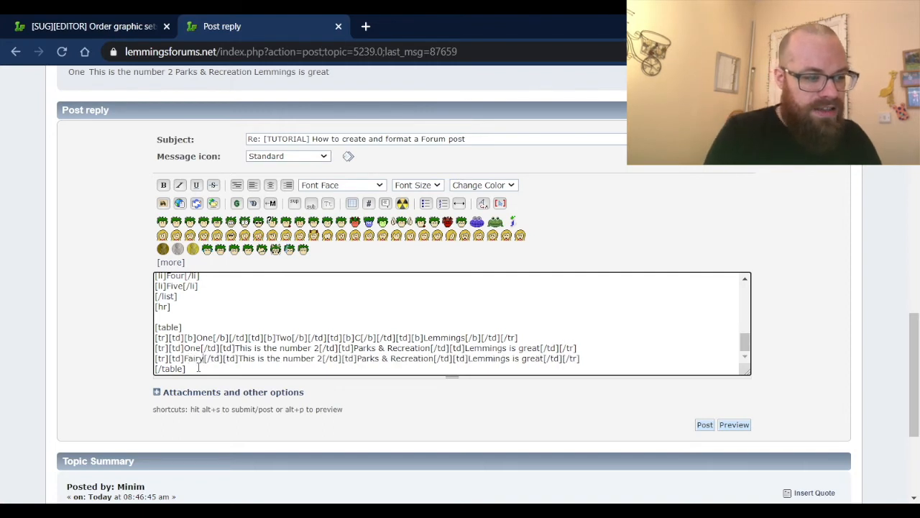
Change the third row's remaining cells to "Bloobedy Bloob", "Cat" and "Mustard".
{"action": "left_click_drag", "start_coordinate": [238, 358], "coordinate": [321, 360]}
{"action": "type", "text": "Bloo"}
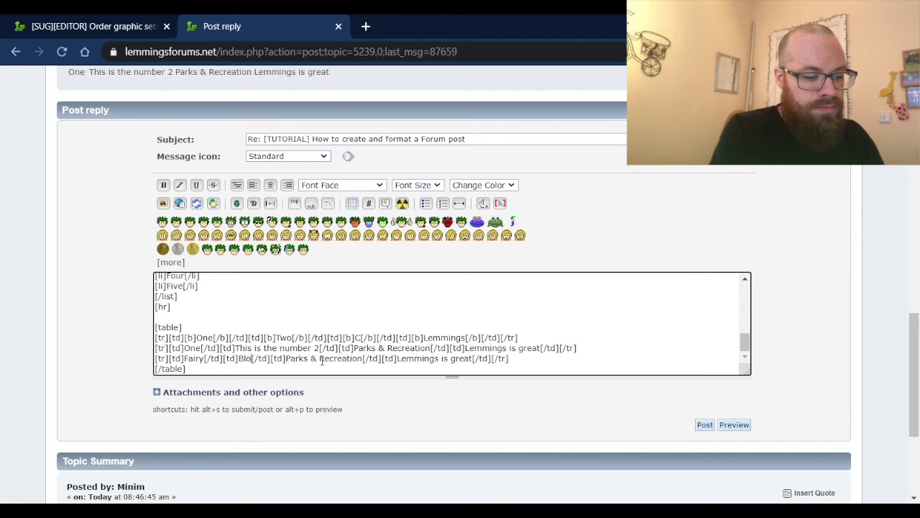
{"action": "type", "text": "bedy Bloob"}
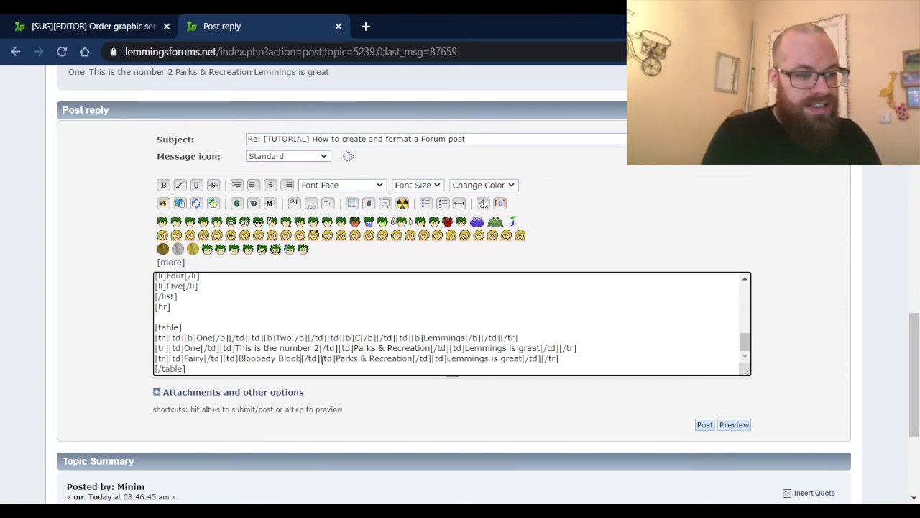
{"action": "left_click_drag", "start_coordinate": [336, 358], "coordinate": [413, 358]}
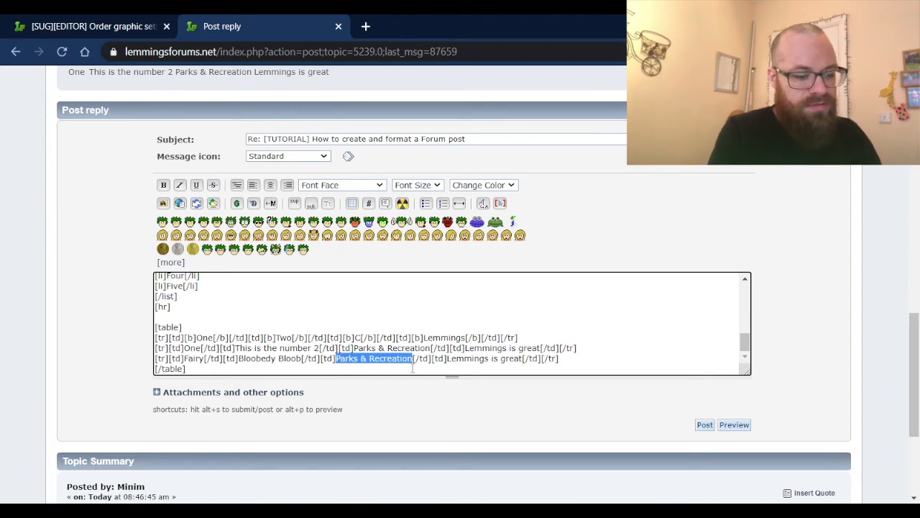
{"action": "type", "text": "Cat"}
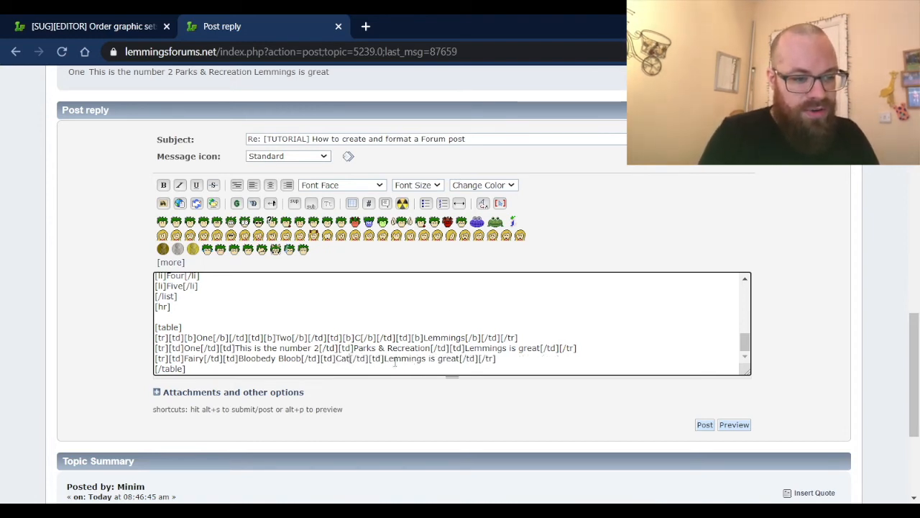
{"action": "left_click_drag", "start_coordinate": [385, 361], "coordinate": [458, 361]}
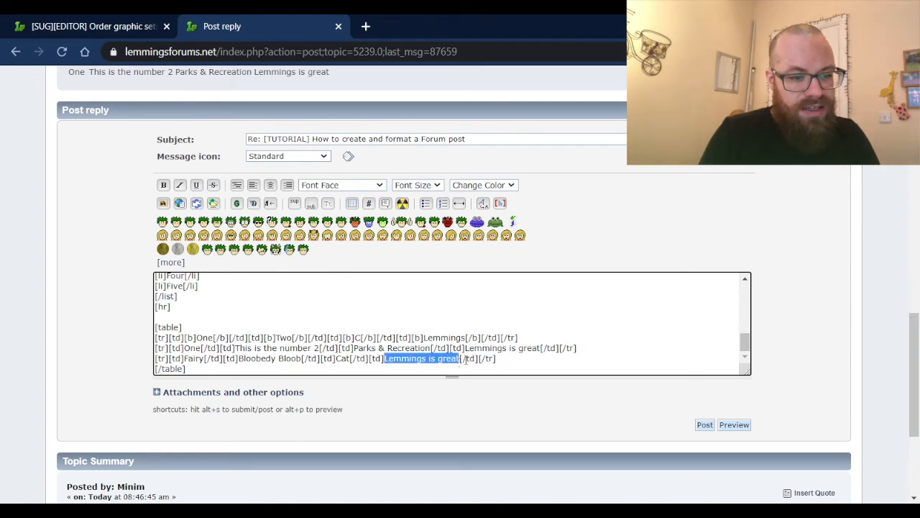
{"action": "type", "text": "Mustard"}
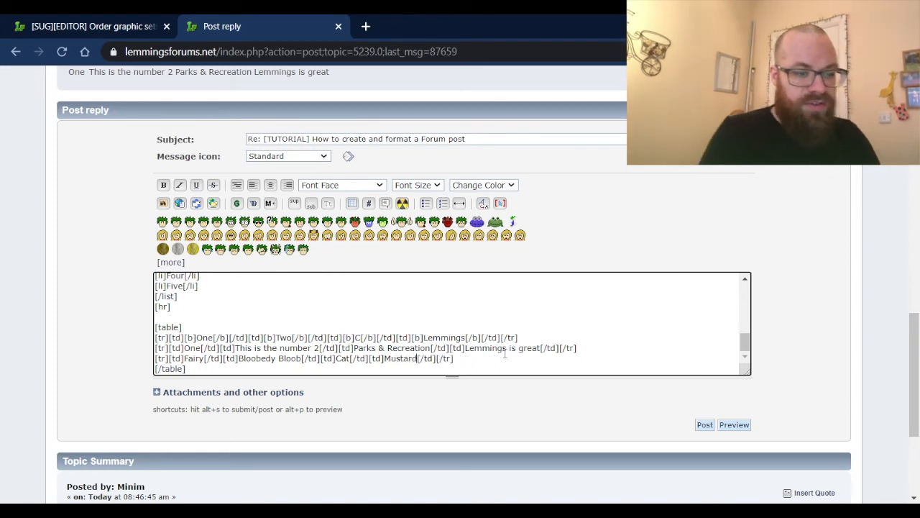
Preview the reply and compare the rendered three-row table's column alignment with its code.
{"action": "left_click", "coordinate": [734, 424]}
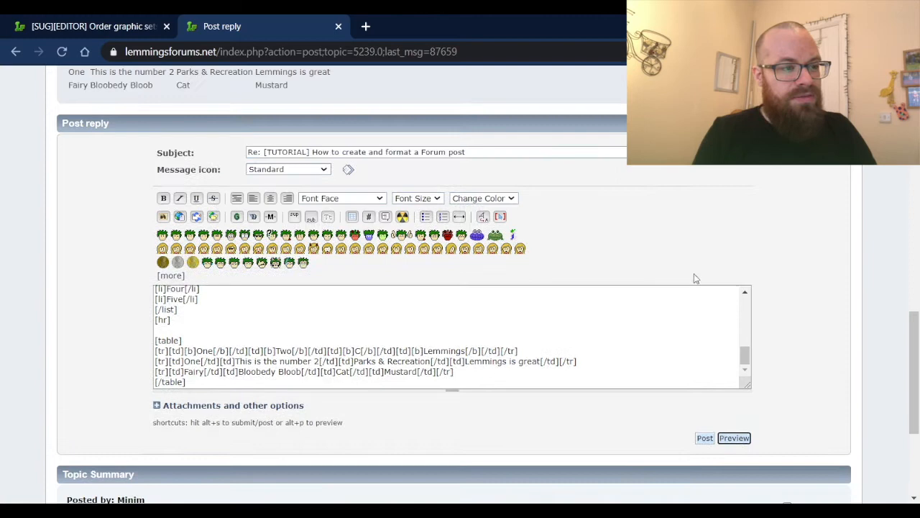
{"action": "scroll", "coordinate": [644, 300], "scroll_direction": "up", "scroll_amount": 6}
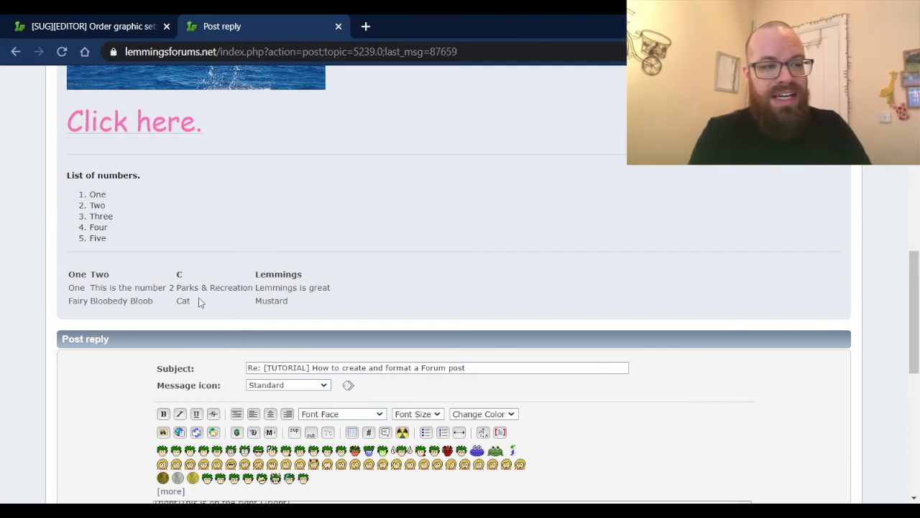
{"action": "left_click_drag", "start_coordinate": [249, 287], "coordinate": [170, 285]}
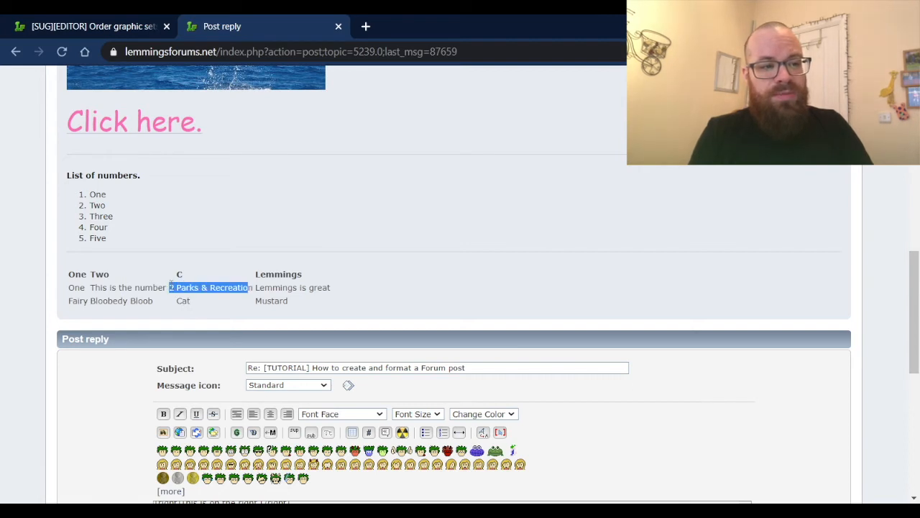
{"action": "left_click", "coordinate": [207, 309]}
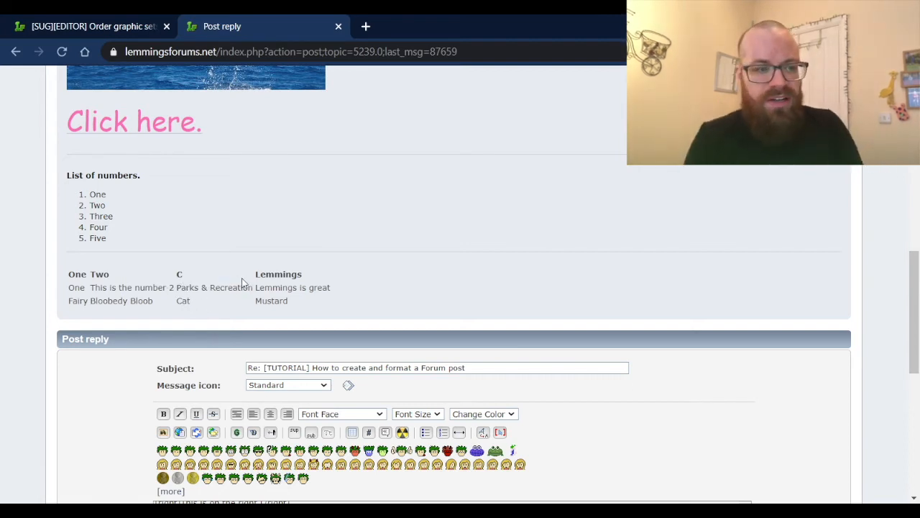
{"action": "scroll", "coordinate": [801, 439], "scroll_direction": "down", "scroll_amount": 1}
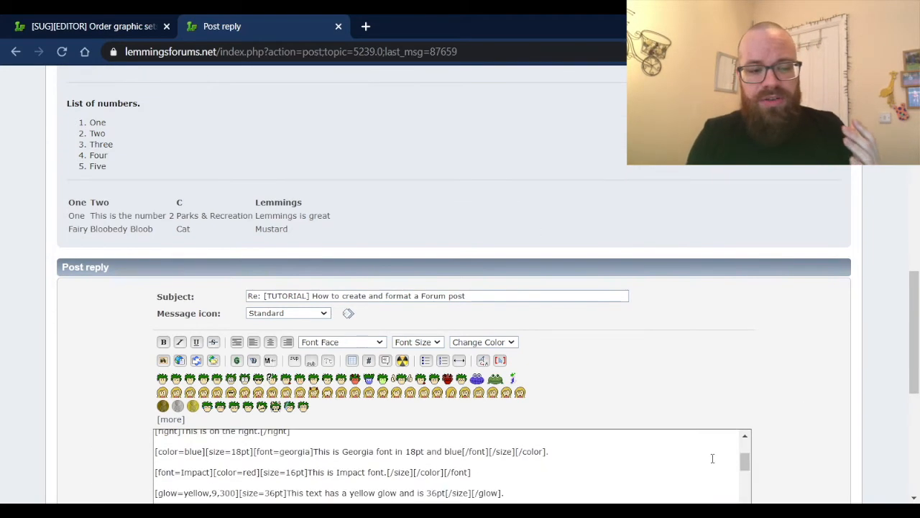
{"action": "scroll", "coordinate": [680, 454], "scroll_direction": "down", "scroll_amount": 2}
{"action": "scroll", "coordinate": [784, 452], "scroll_direction": "down", "scroll_amount": 1}
{"action": "scroll", "coordinate": [662, 413], "scroll_direction": "down", "scroll_amount": 1}
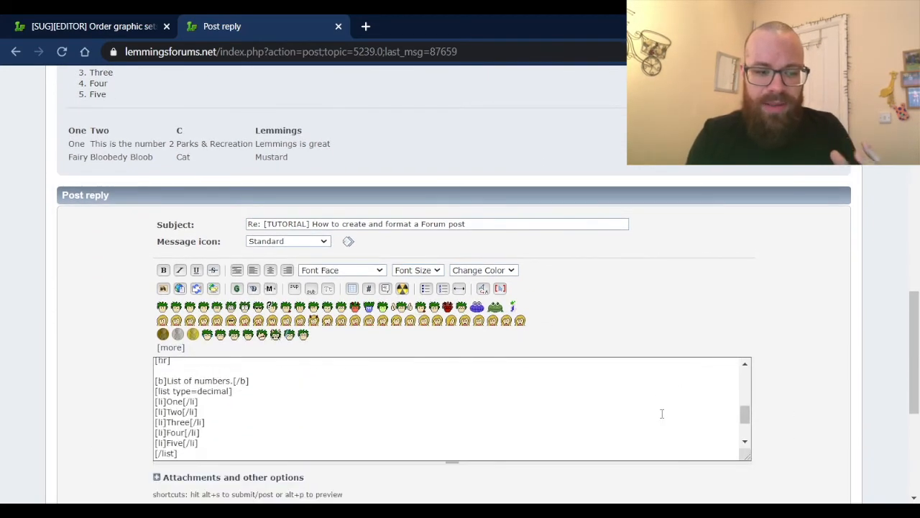
{"action": "scroll", "coordinate": [662, 413], "scroll_direction": "down", "scroll_amount": 1}
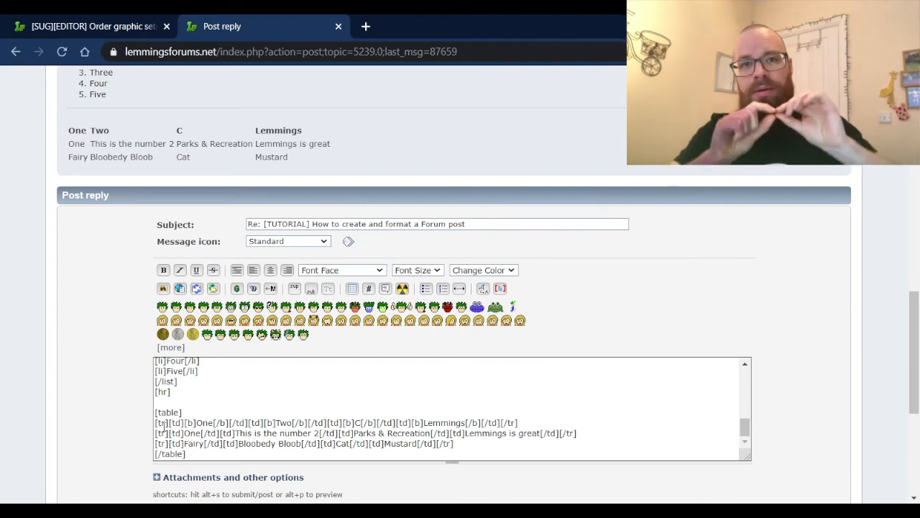
Insert a quote of the most recent post from the topic summary below the table code.
{"action": "left_click", "coordinate": [202, 456]}
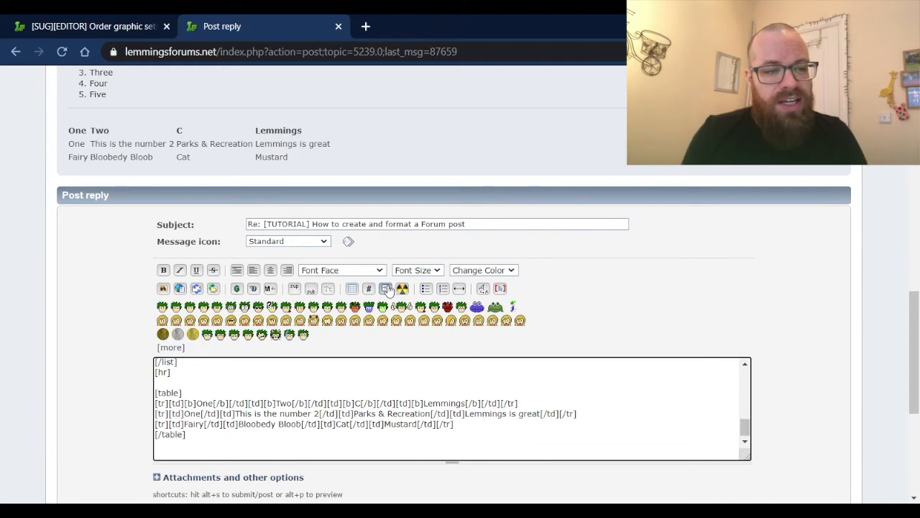
{"action": "scroll", "coordinate": [810, 301], "scroll_direction": "down", "scroll_amount": 3}
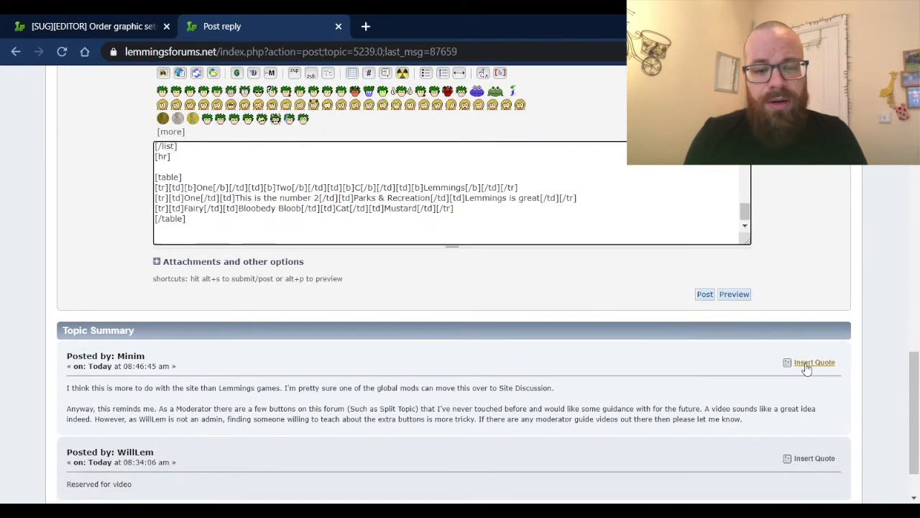
{"action": "left_click", "coordinate": [807, 365]}
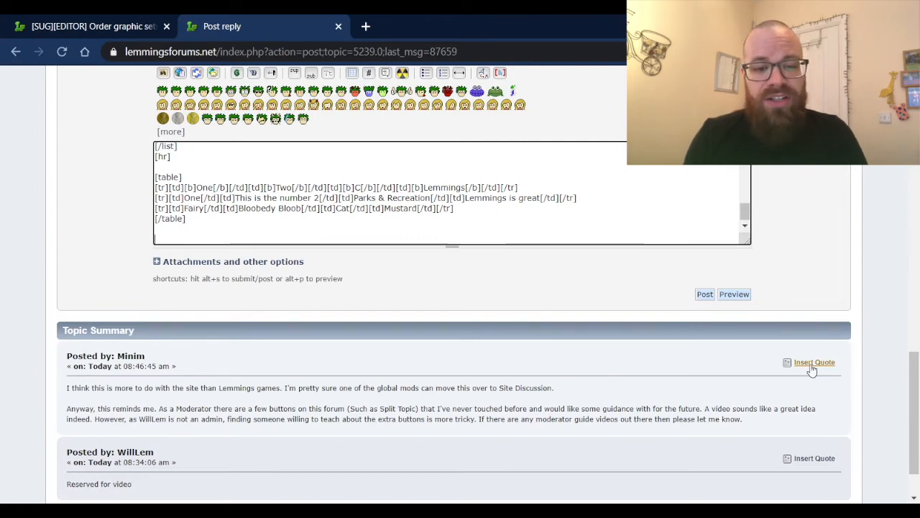
{"action": "left_click", "coordinate": [812, 369]}
{"action": "scroll", "coordinate": [431, 256], "scroll_direction": "down", "scroll_amount": 1}
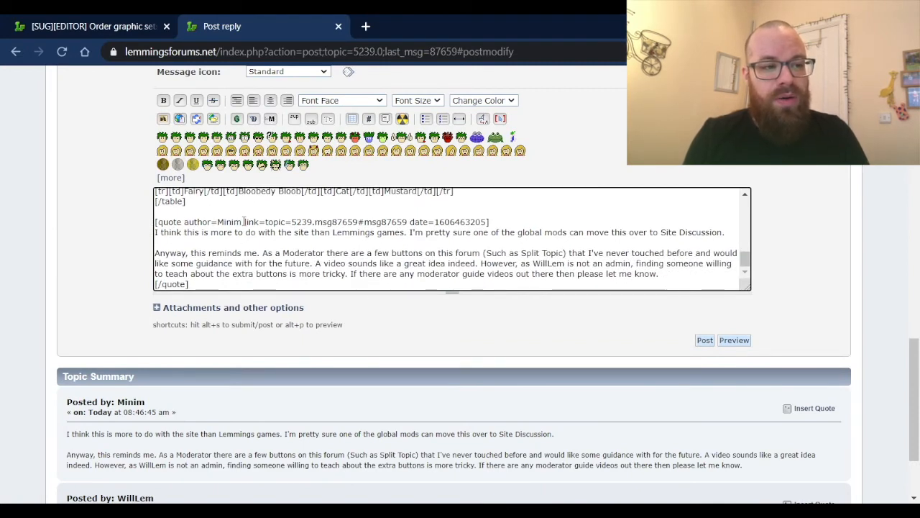
Remove the link and date attributes from the opening quote tag and delete the quote's second paragraph.
{"action": "left_click_drag", "start_coordinate": [486, 221], "coordinate": [245, 222]}
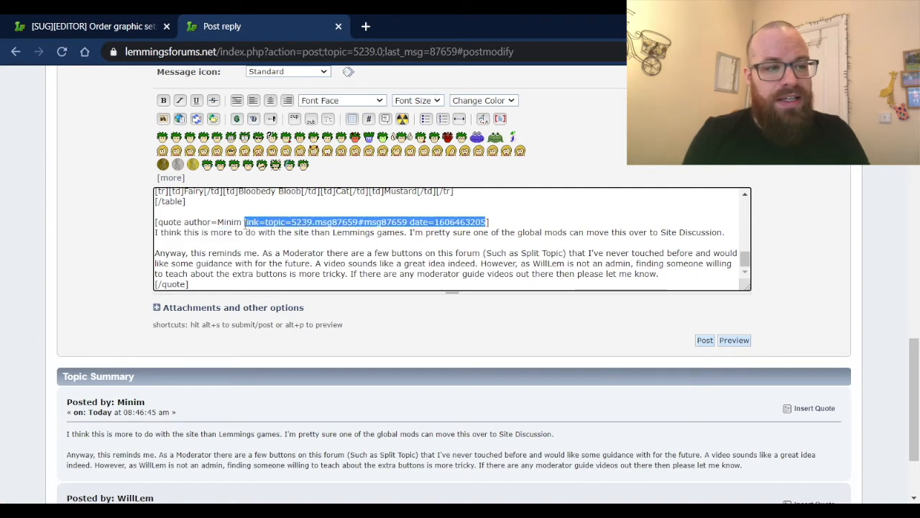
{"action": "key", "text": "BackSpace"}
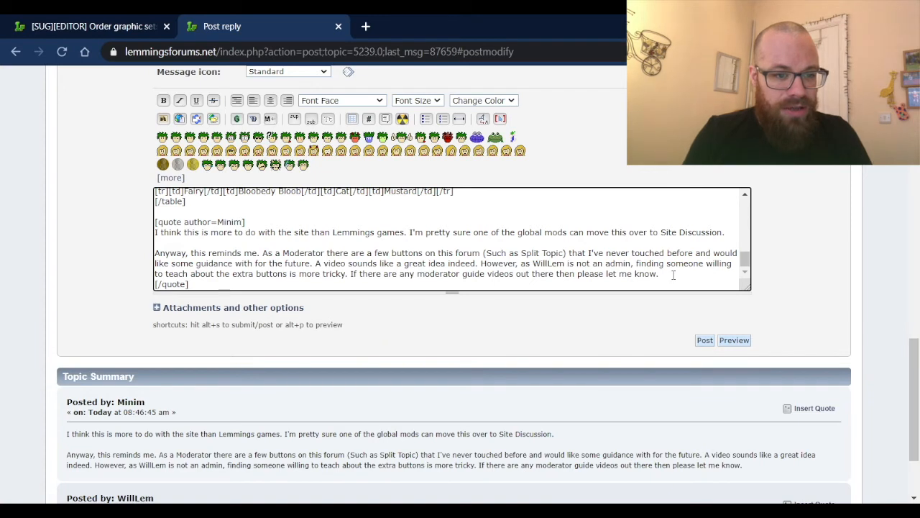
{"action": "left_click_drag", "start_coordinate": [671, 273], "coordinate": [156, 243]}
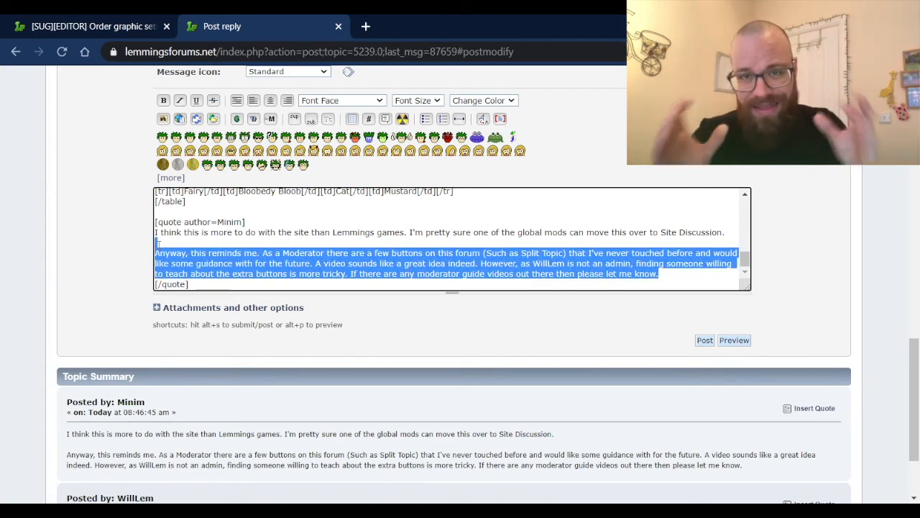
{"action": "key", "text": "BackSpace"}
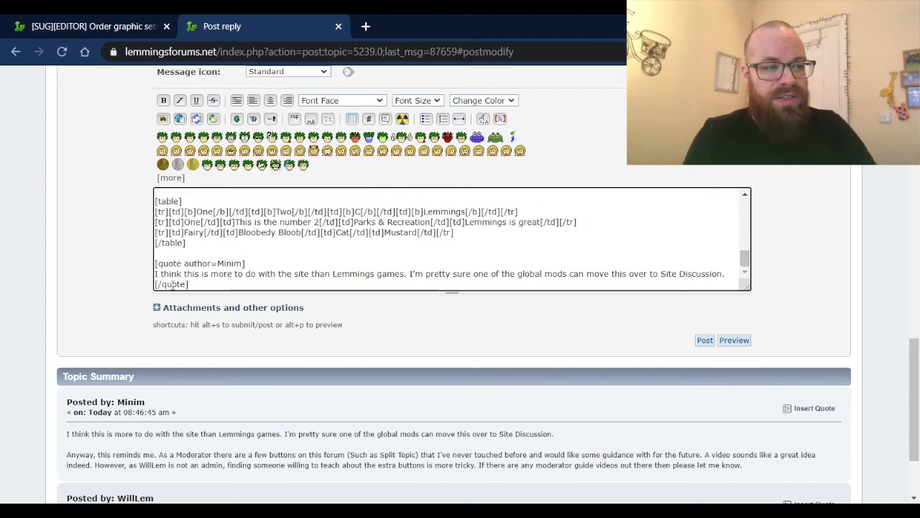
Below the quote, answer its author with "Fair enough" and "Mods, feel free to move this post to wherever is appropriate", add a smiley, and preview.
{"action": "key", "text": "Return"}
{"action": "key", "text": "Return"}
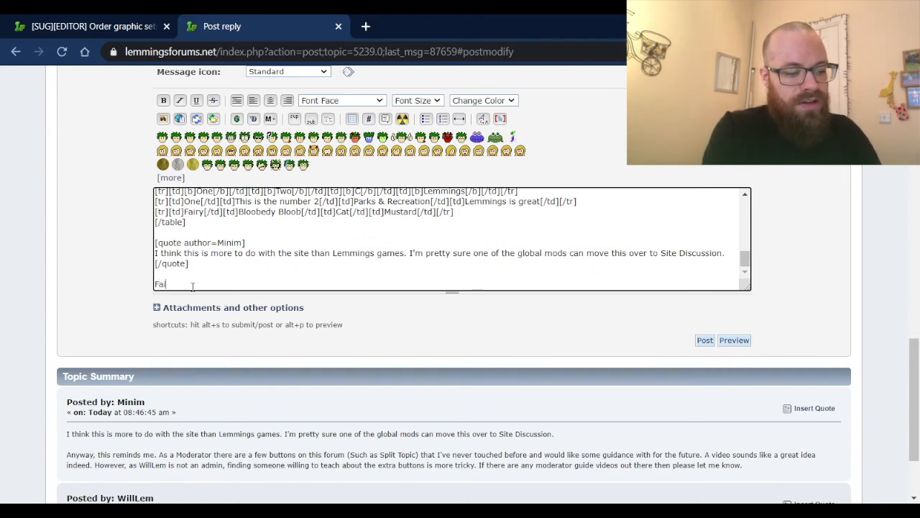
{"action": "key", "text": "BackSpace"}
{"action": "key", "text": "BackSpace"}
{"action": "type", "text": ", Minim. Mod"}
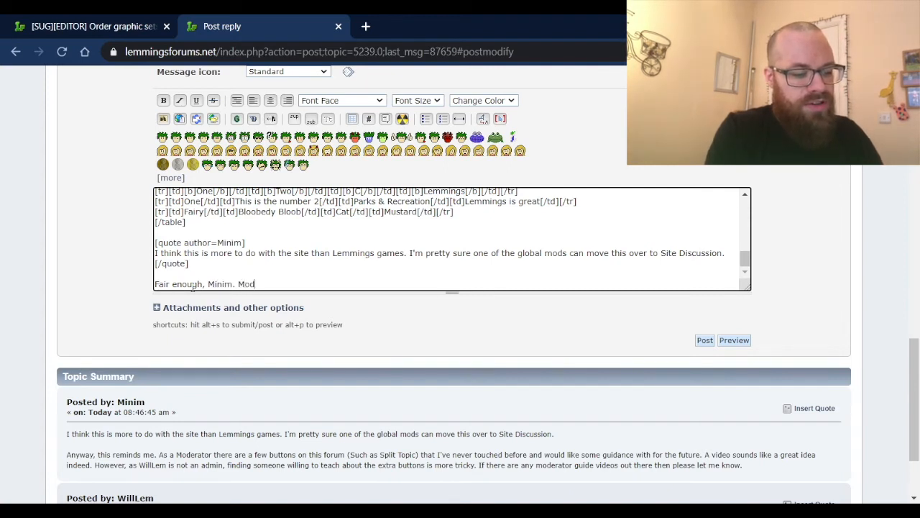
{"action": "type", "text": "s, feel free to move this post to wherever is appropriate"}
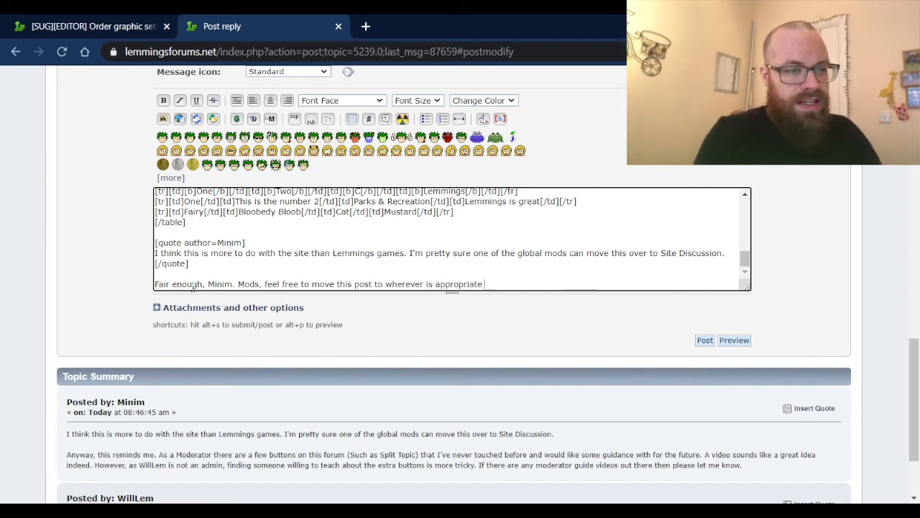
{"action": "left_click", "coordinate": [162, 138]}
{"action": "left_click", "coordinate": [745, 341]}
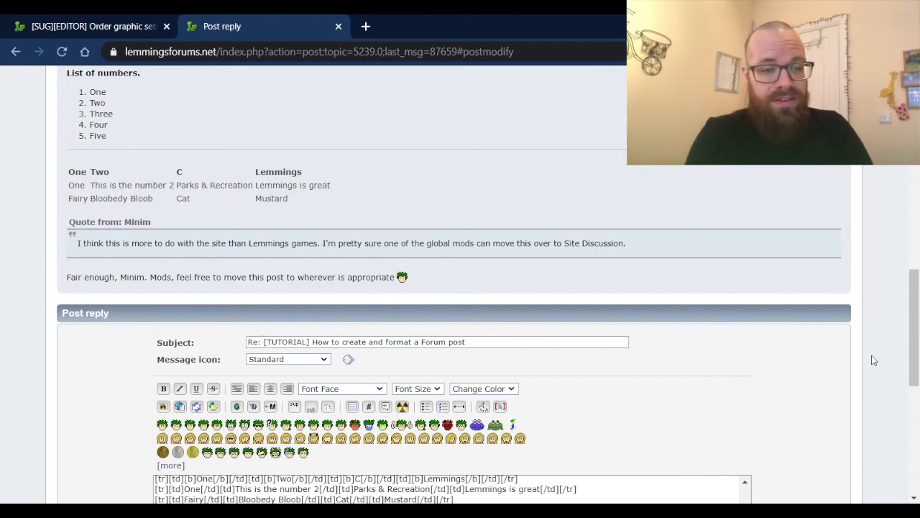
Insert an empty quote block on a new paragraph below the "Fair enough" reply.
{"action": "scroll", "coordinate": [873, 359], "scroll_direction": "down", "scroll_amount": 2}
{"action": "scroll", "coordinate": [535, 397], "scroll_direction": "down", "scroll_amount": 3}
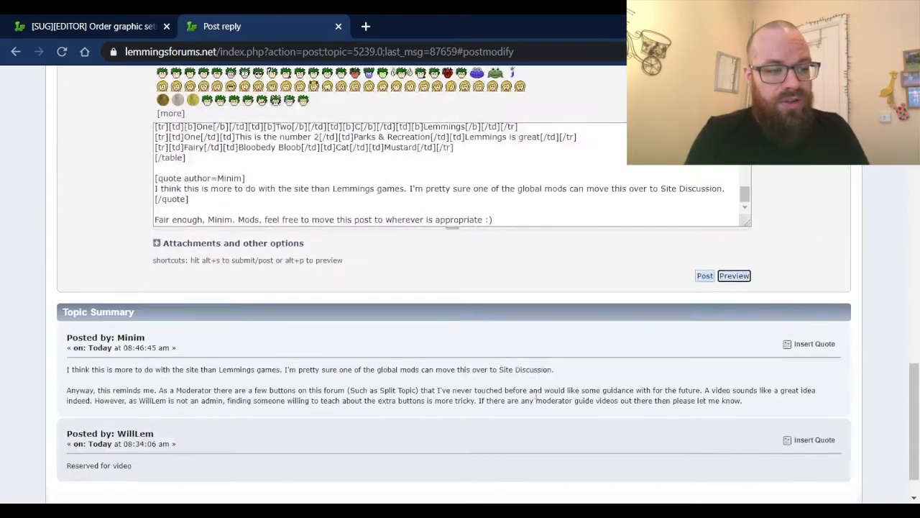
{"action": "scroll", "coordinate": [521, 321], "scroll_direction": "up", "scroll_amount": 1}
{"action": "left_click", "coordinate": [508, 286]}
{"action": "key", "text": "Return"}
{"action": "key", "text": "Return"}
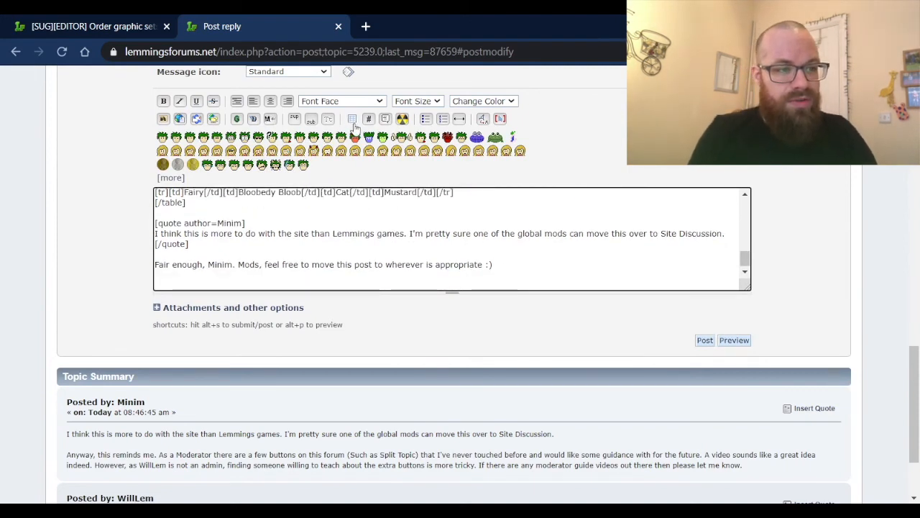
{"action": "left_click", "coordinate": [385, 120]}
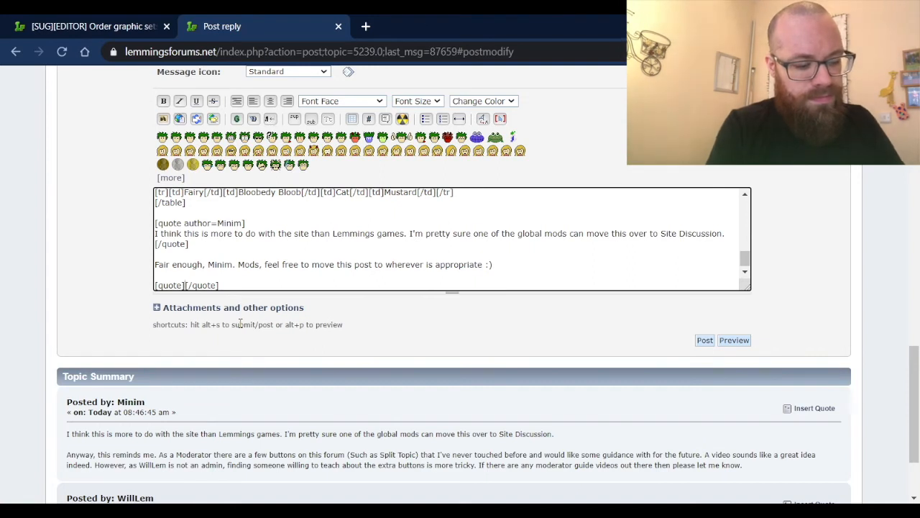
Fill the new quote with "Roads? Where we're going, we don't need roads." and preview the reply.
{"action": "type", "text": "Roads"}
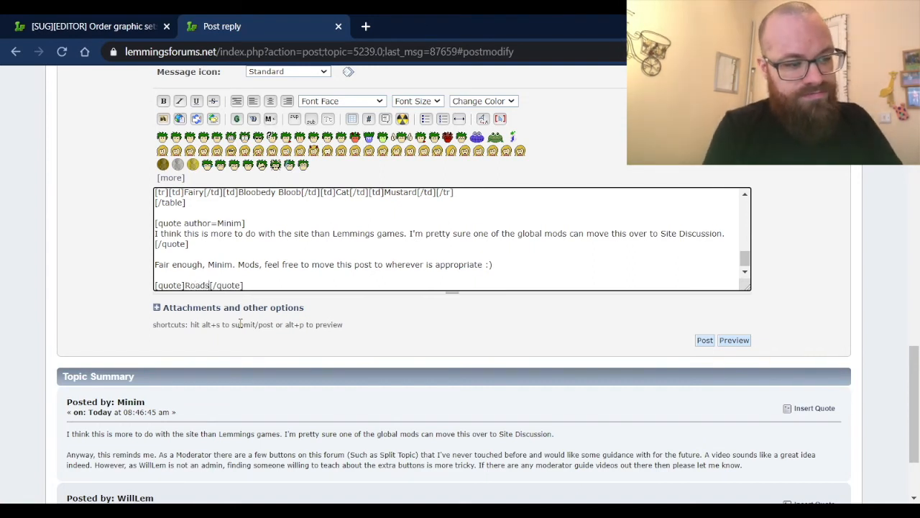
{"action": "type", "text": "? Where we'r"}
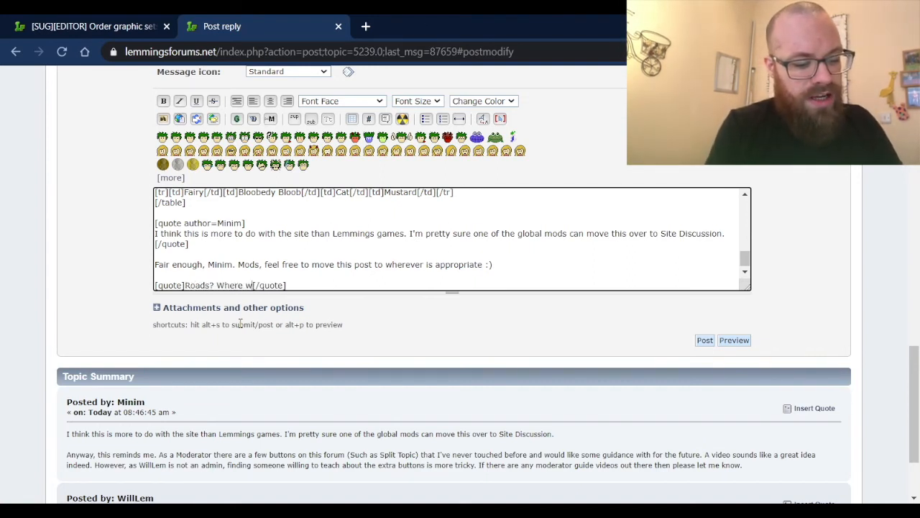
{"action": "type", "text": "e going, we d"}
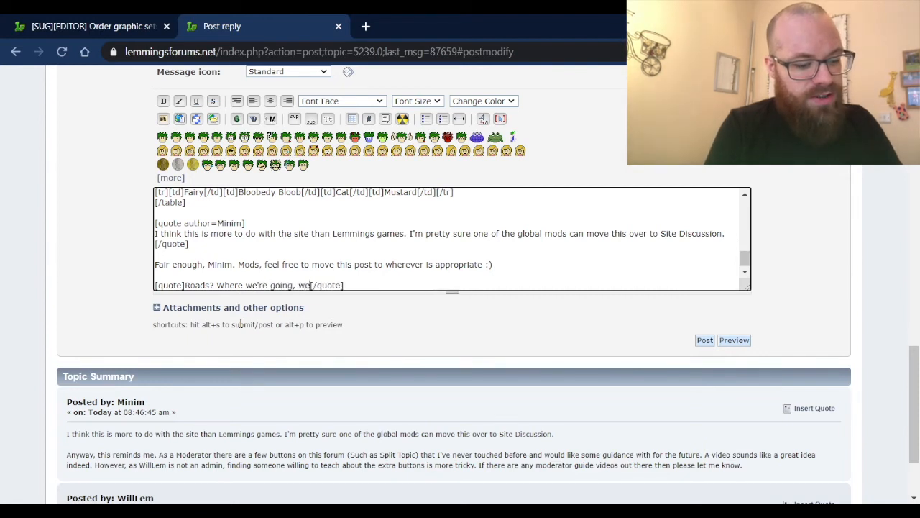
{"action": "type", "text": "on't need "}
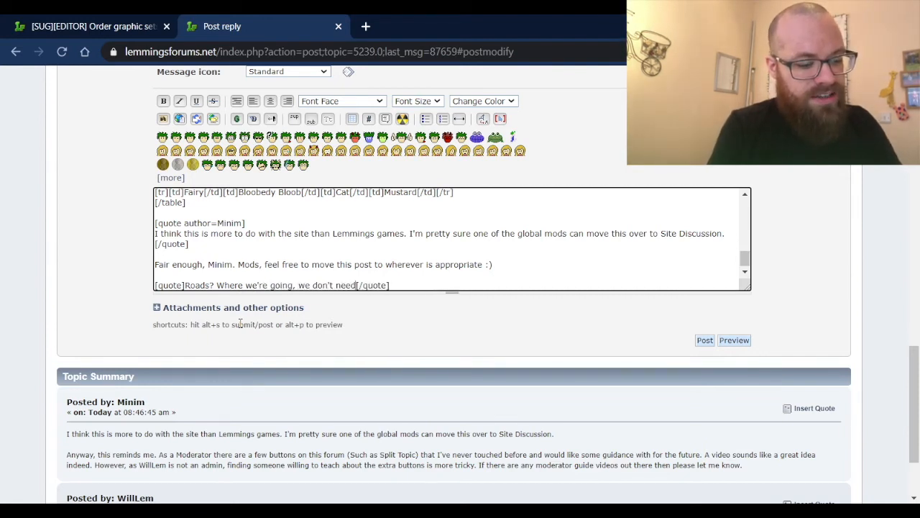
{"action": "type", "text": "roads"}
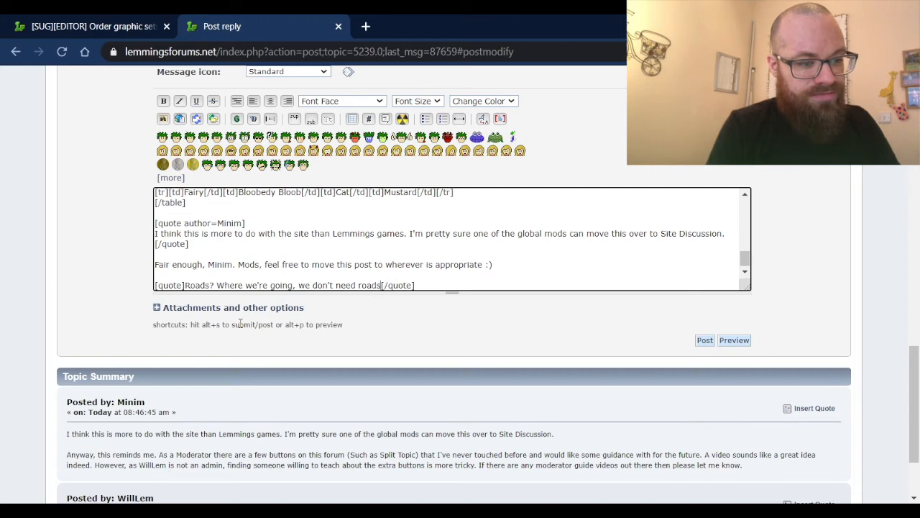
{"action": "type", "text": "."}
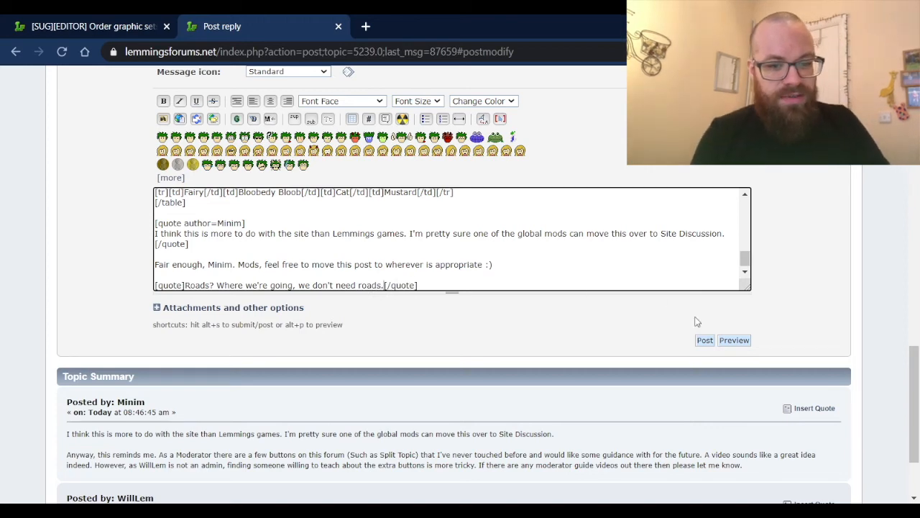
{"action": "left_click", "coordinate": [726, 343]}
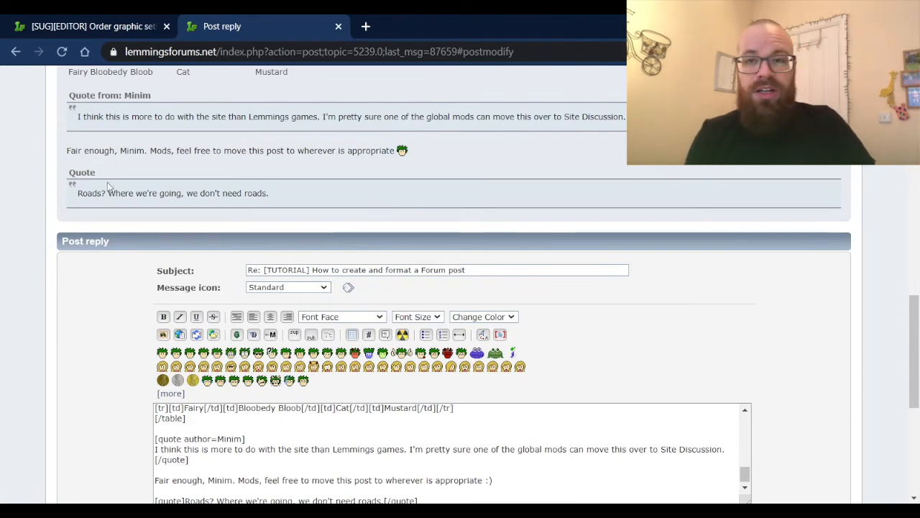
Attribute the roads quote to "Back To The Future" by adding it as the value of the opening quote tag.
{"action": "scroll", "coordinate": [574, 290], "scroll_direction": "down", "scroll_amount": 1}
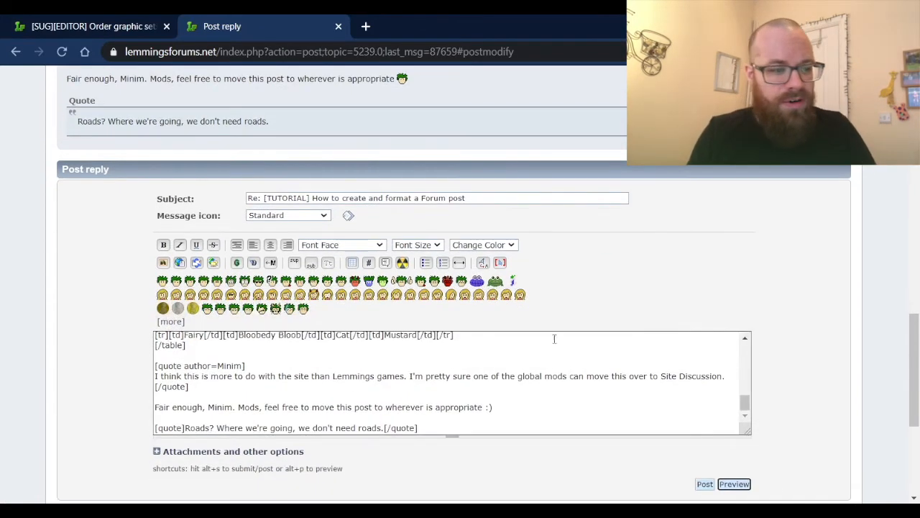
{"action": "scroll", "coordinate": [111, 415], "scroll_direction": "down", "scroll_amount": 1}
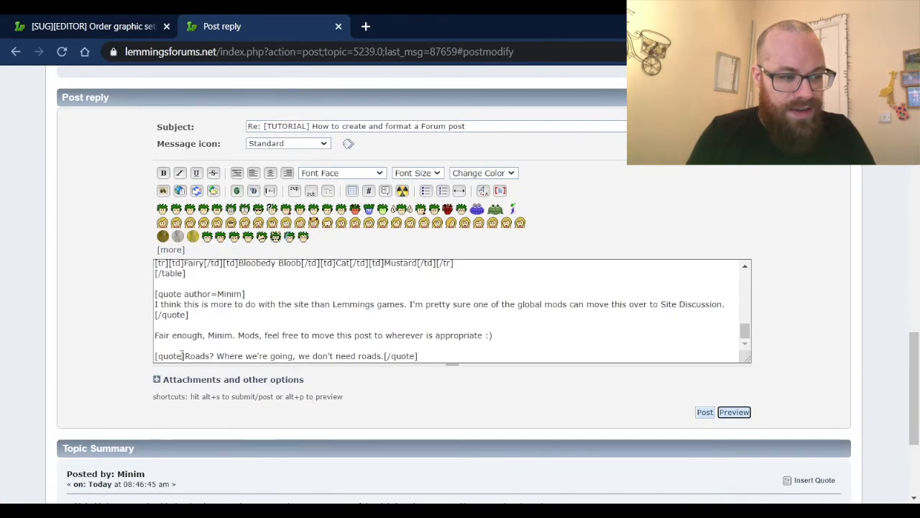
{"action": "type", "text": "="}
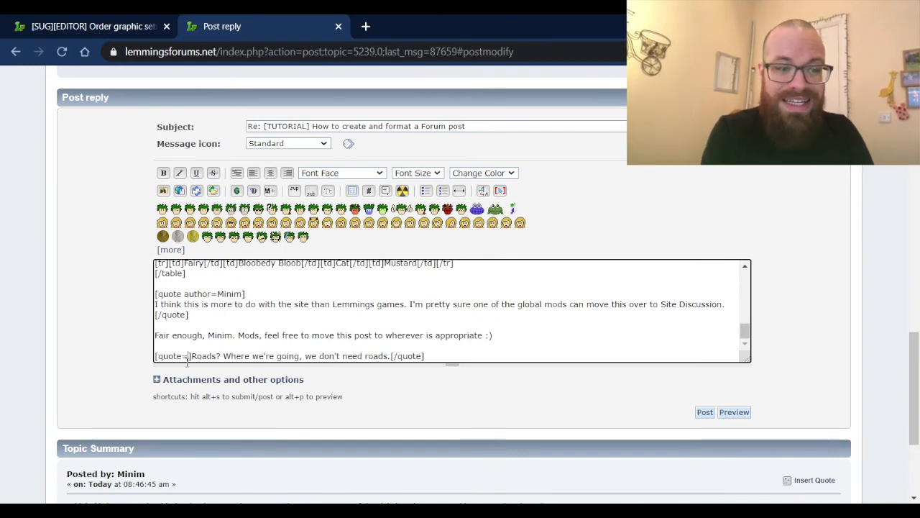
{"action": "type", "text": "Back "}
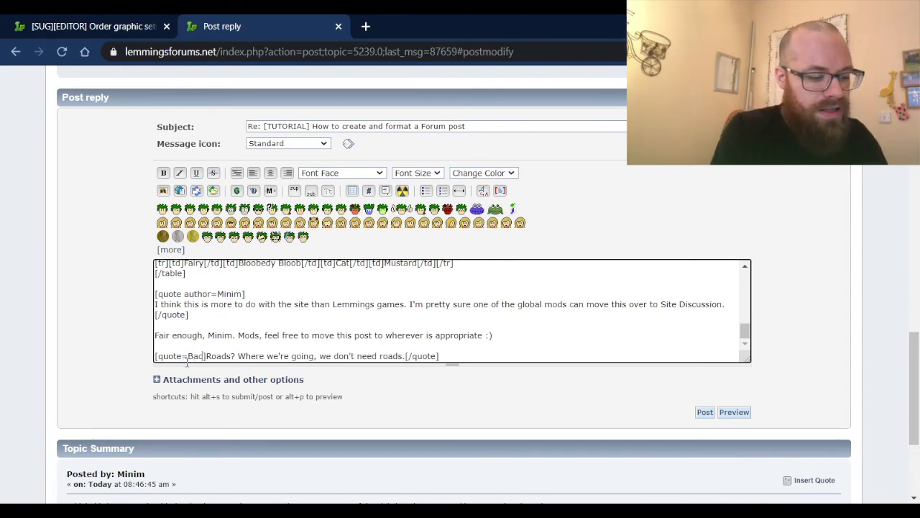
{"action": "type", "text": "To The Futur"}
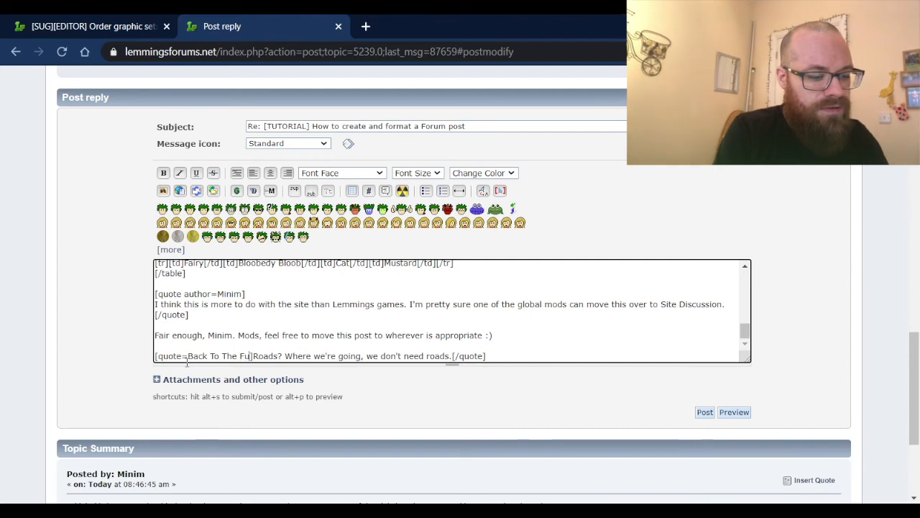
{"action": "type", "text": "e"}
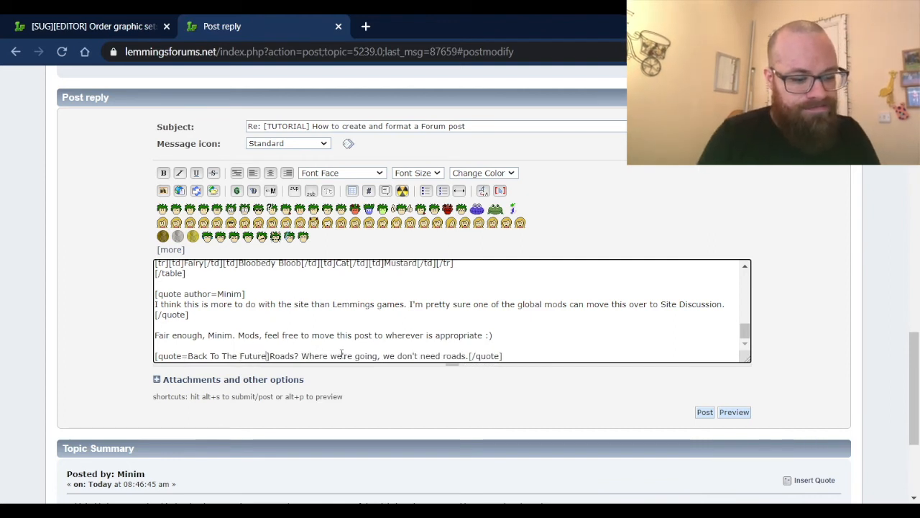
Add "Doc Brown," before "Back To The Future" in the quote's attribution and preview the reply.
{"action": "key", "text": "Left"}
{"action": "key", "text": "Left"}
{"action": "key", "text": "Left"}
{"action": "key", "text": "Left"}
{"action": "key", "text": "Left"}
{"action": "key", "text": "Left"}
{"action": "key", "text": "Left"}
{"action": "key", "text": "Left"}
{"action": "key", "text": "Left"}
{"action": "key", "text": "Left"}
{"action": "key", "text": "Left"}
{"action": "key", "text": "Left"}
{"action": "key", "text": "Left"}
{"action": "key", "text": "Left"}
{"action": "key", "text": "Left"}
{"action": "key", "text": "Left"}
{"action": "key", "text": "Left"}
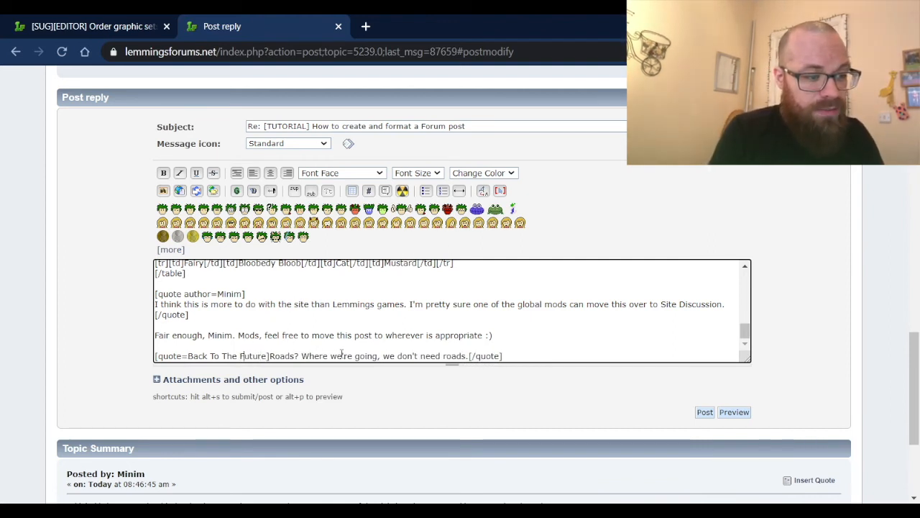
{"action": "type", "text": "Doc Brown,"}
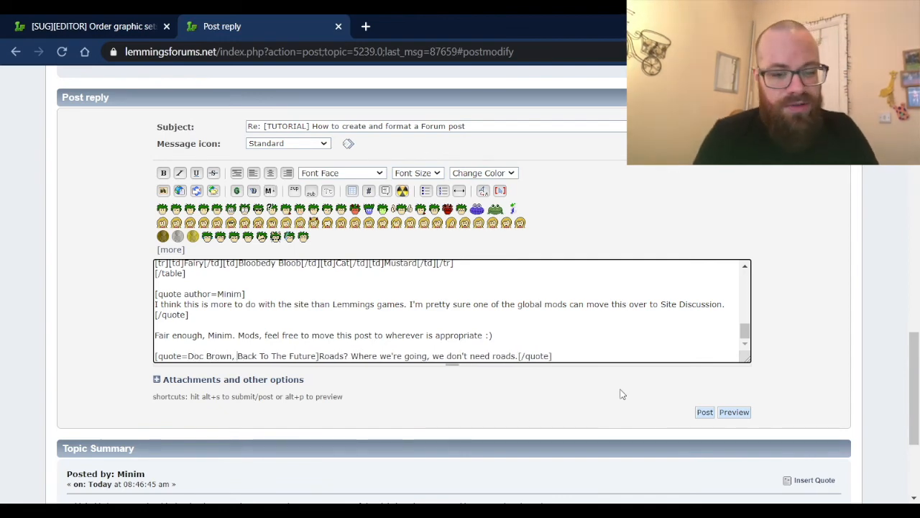
{"action": "left_click", "coordinate": [734, 412]}
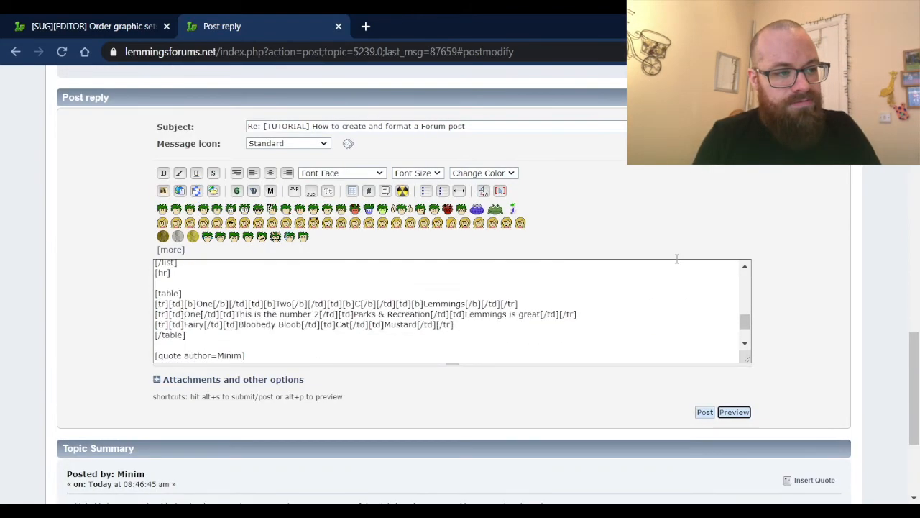
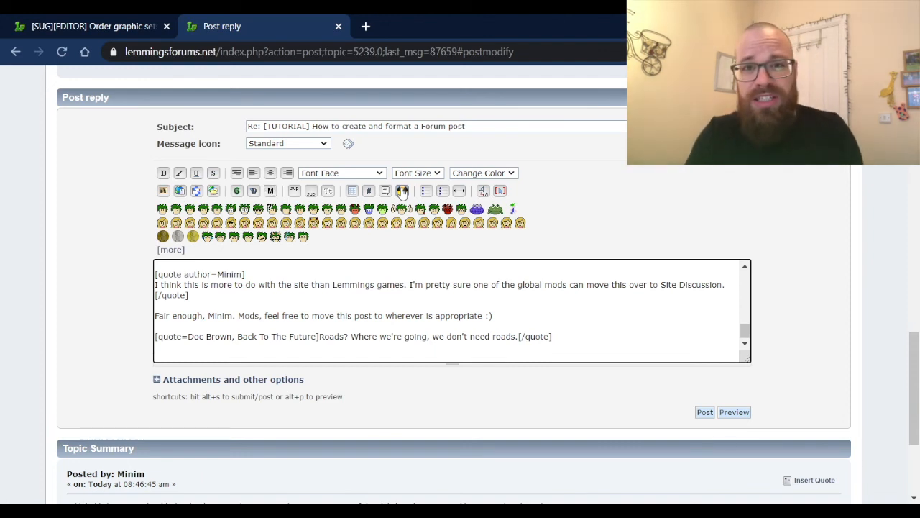
Add a spoiler below the quote containing "Never gonna give you up, never gonna let you down, never gonna run around and desert you.".
{"action": "left_click", "coordinate": [402, 191]}
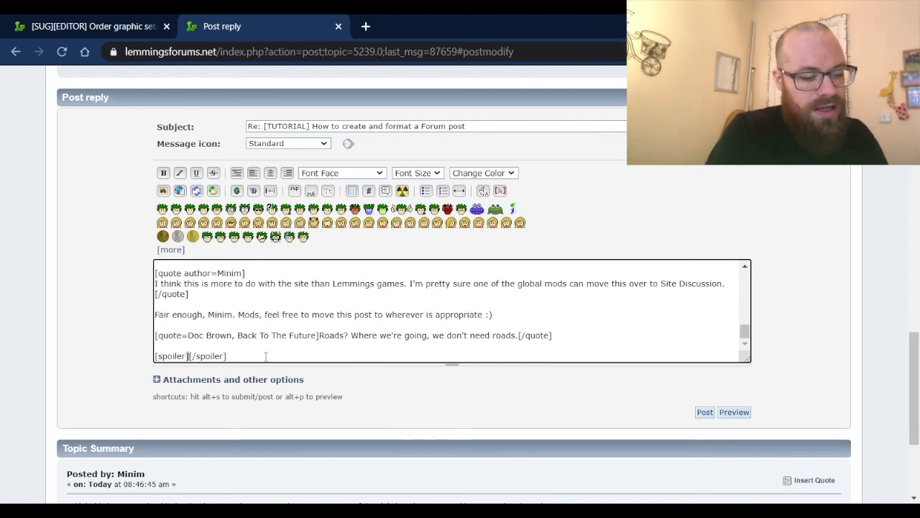
{"action": "type", "text": "Never gonna give y"}
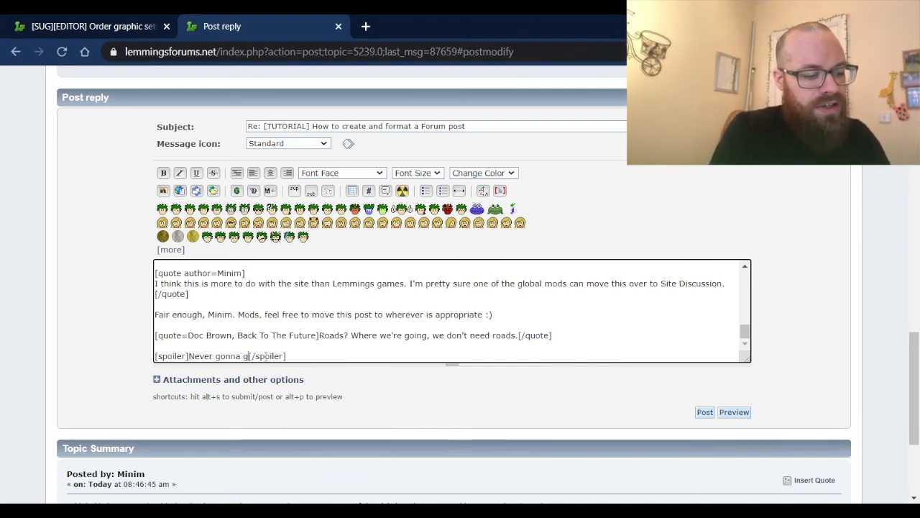
{"action": "type", "text": "ou up, never"}
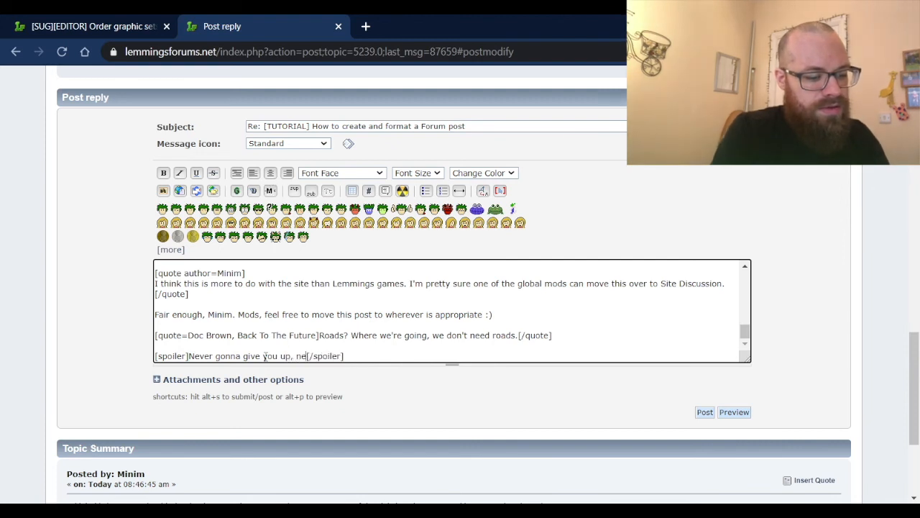
{"action": "type", "text": " gonna let you "}
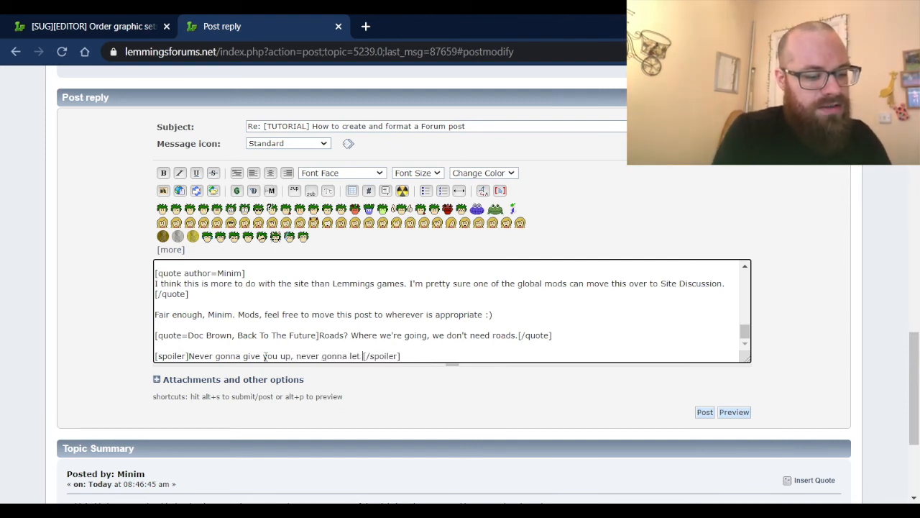
{"action": "type", "text": "down, never g"}
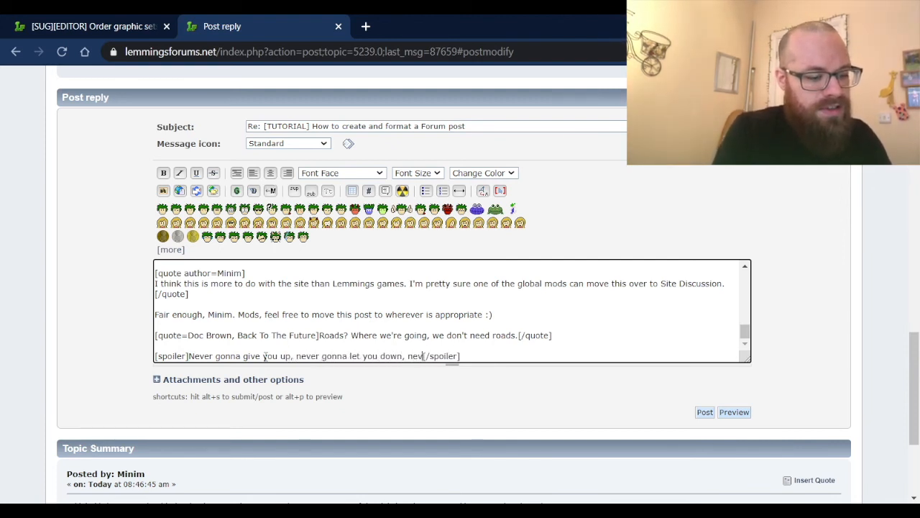
{"action": "type", "text": "onna run a"}
{"action": "type", "text": "round and deser"}
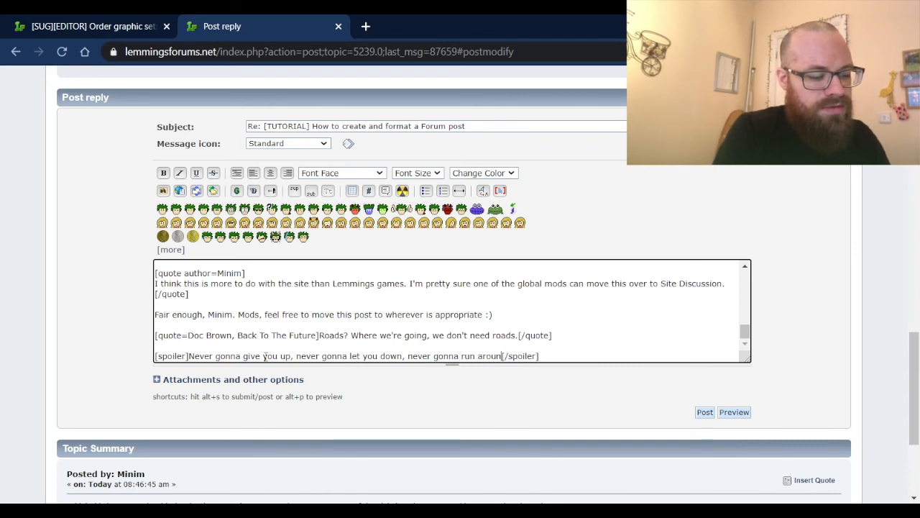
{"action": "type", "text": "t you."}
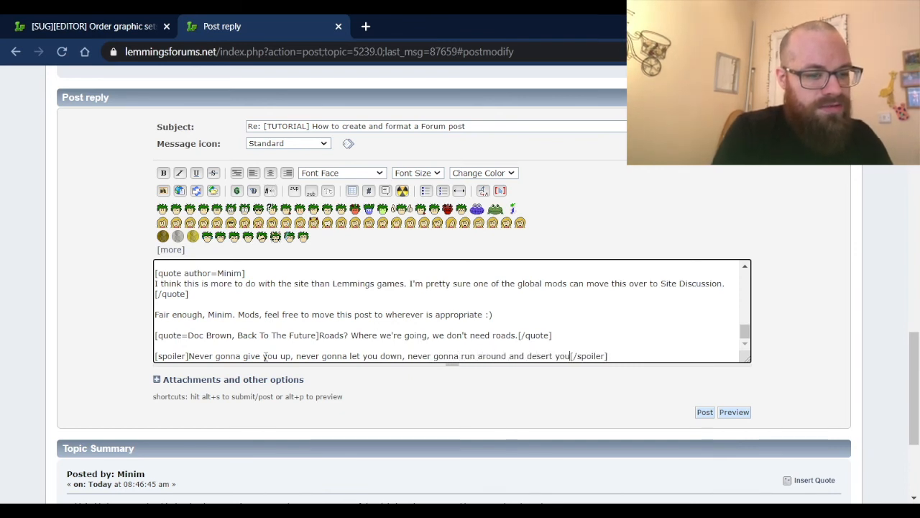
Preview the reply and expand the rendered spoiler to show its hidden text.
{"action": "left_click", "coordinate": [186, 356]}
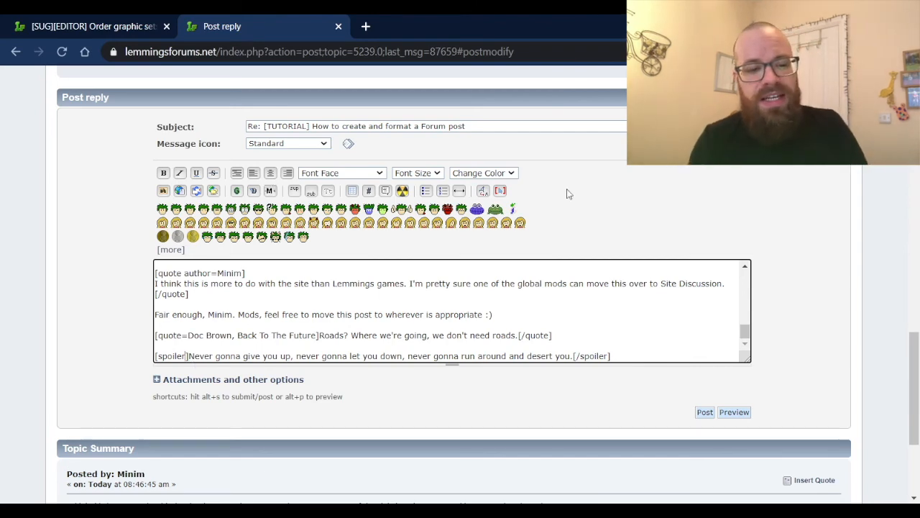
{"action": "left_click", "coordinate": [734, 412]}
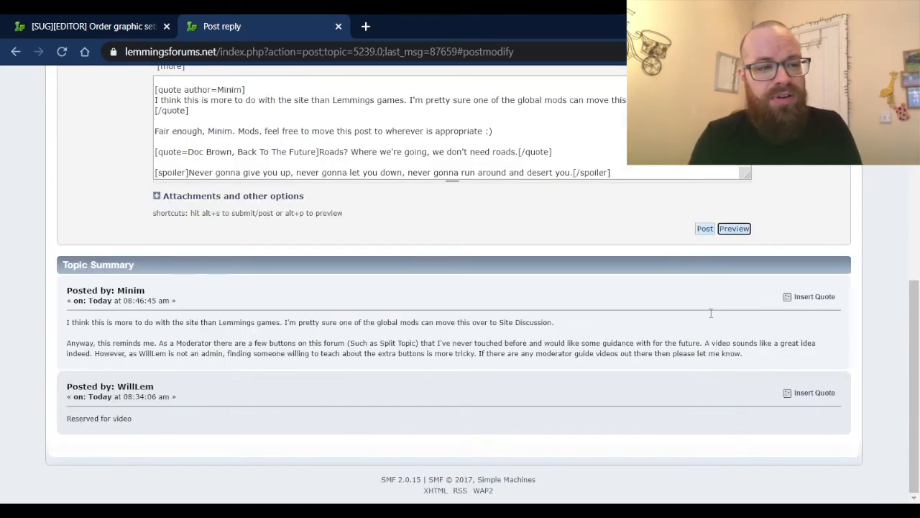
{"action": "scroll", "coordinate": [174, 230], "scroll_direction": "up", "scroll_amount": 1}
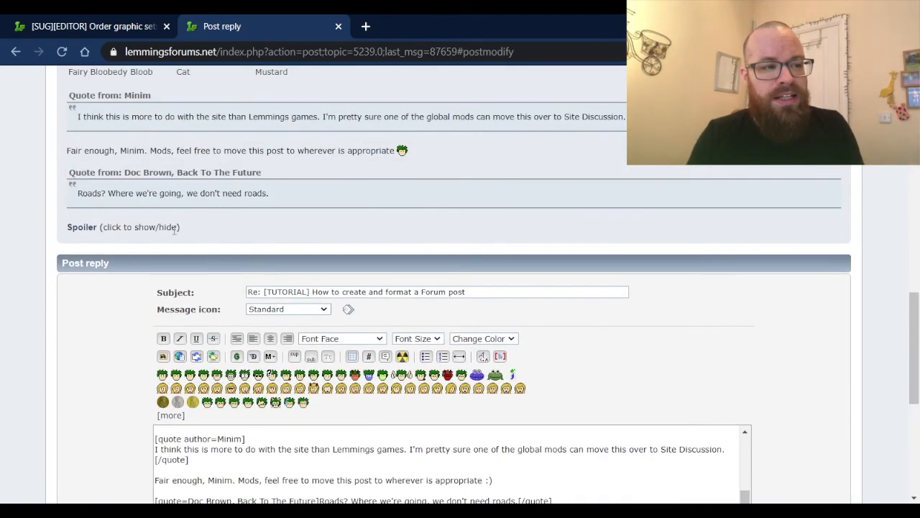
{"action": "left_click", "coordinate": [82, 229]}
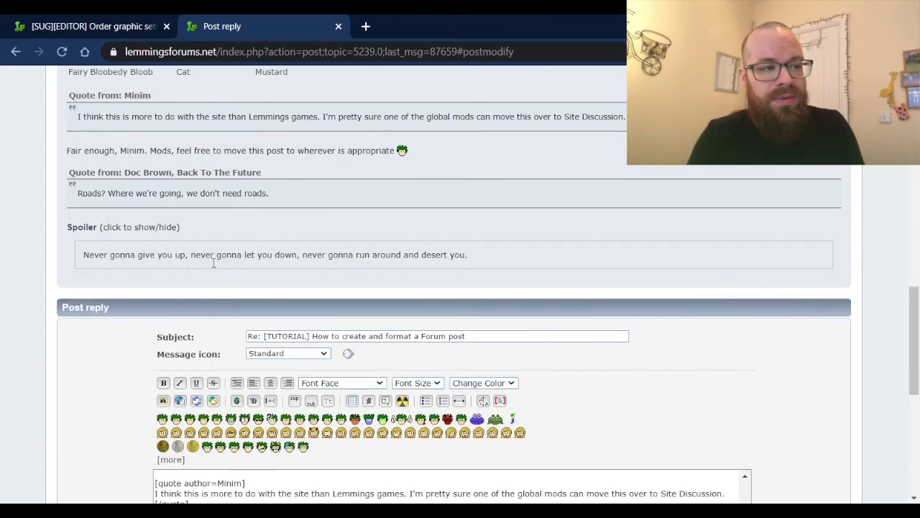
Title the spoiler "This is really interesting!" in its opening tag and preview the reply with the spoiler expanded.
{"action": "scroll", "coordinate": [794, 331], "scroll_direction": "down", "scroll_amount": 2}
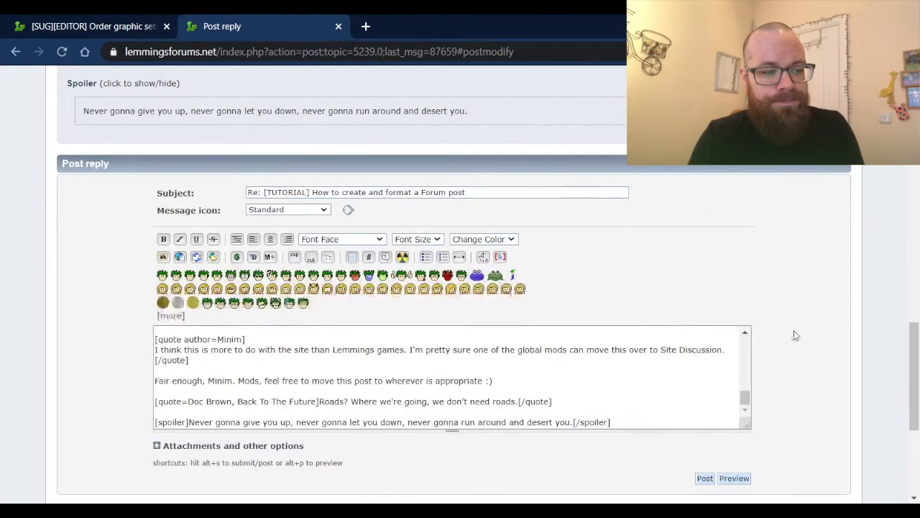
{"action": "left_click", "coordinate": [186, 422]}
{"action": "scroll", "coordinate": [235, 426], "scroll_direction": "down", "scroll_amount": 1}
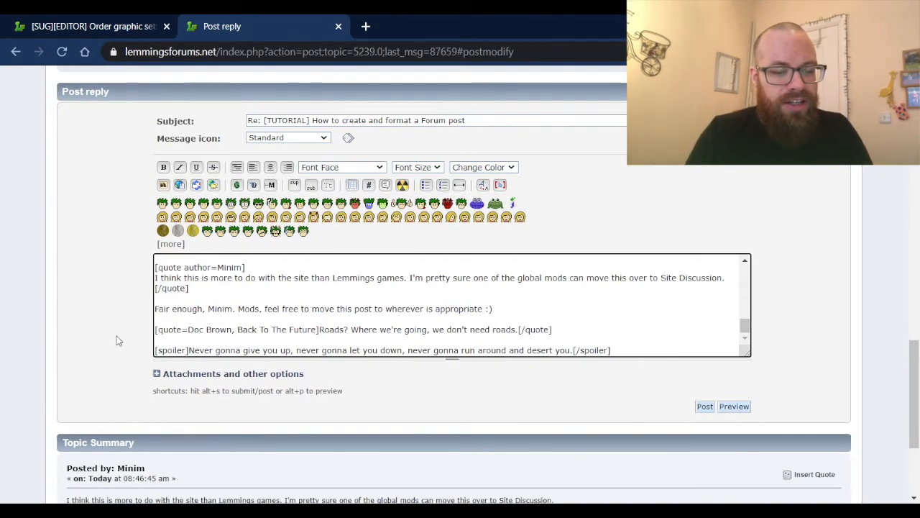
{"action": "type", "text": "="}
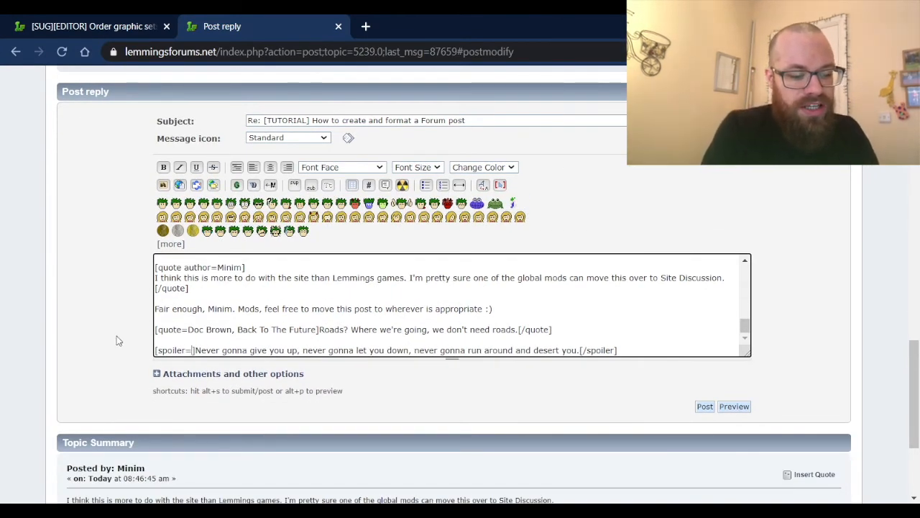
{"action": "type", "text": "This is real"}
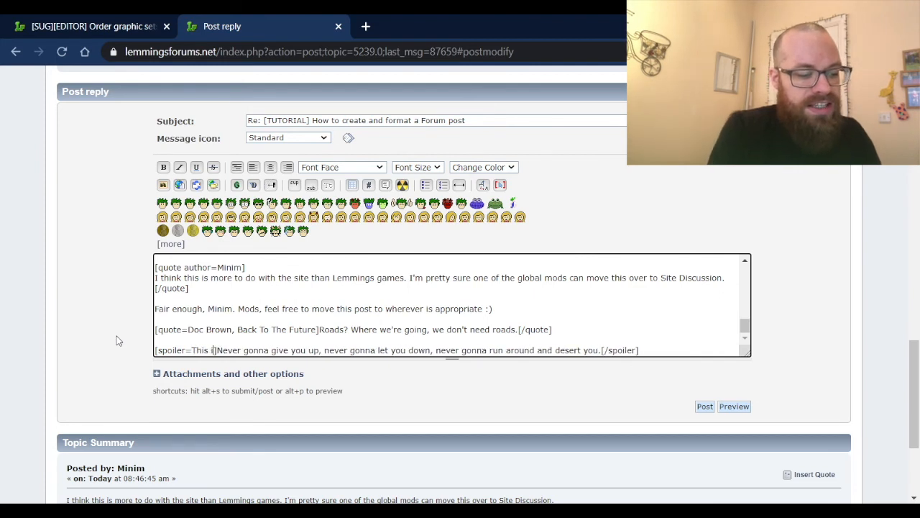
{"action": "type", "text": "ly interesting"}
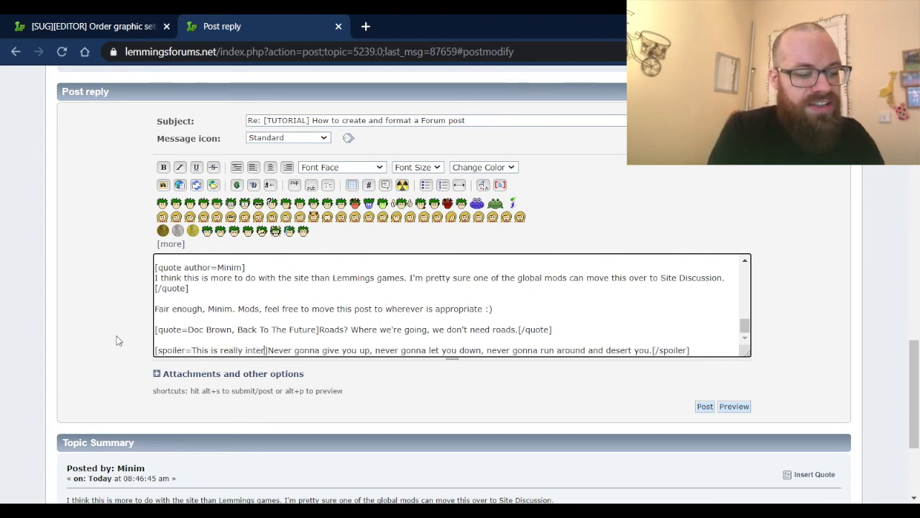
{"action": "type", "text": "!"}
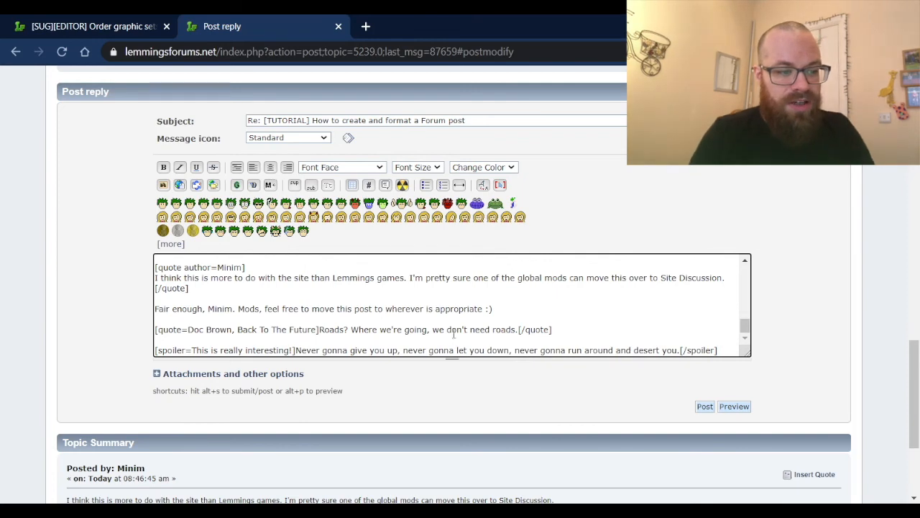
{"action": "left_click", "coordinate": [731, 407]}
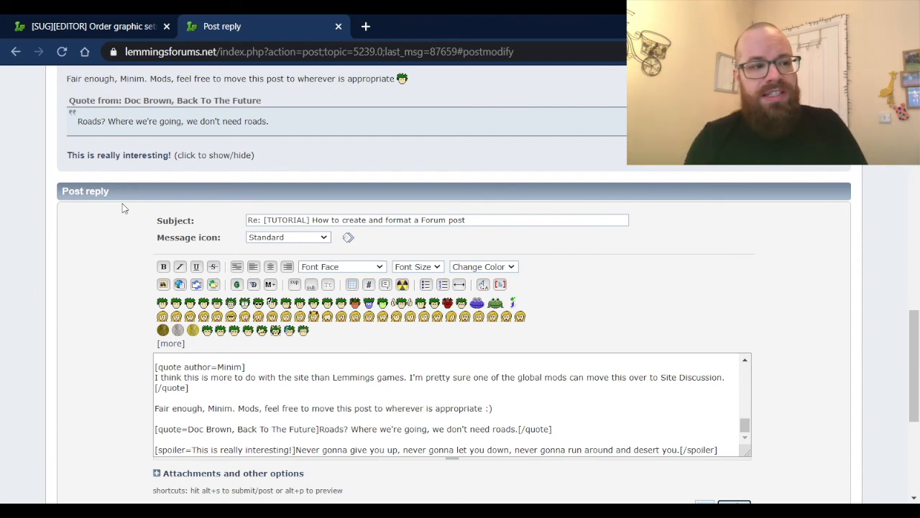
{"action": "left_click", "coordinate": [141, 155]}
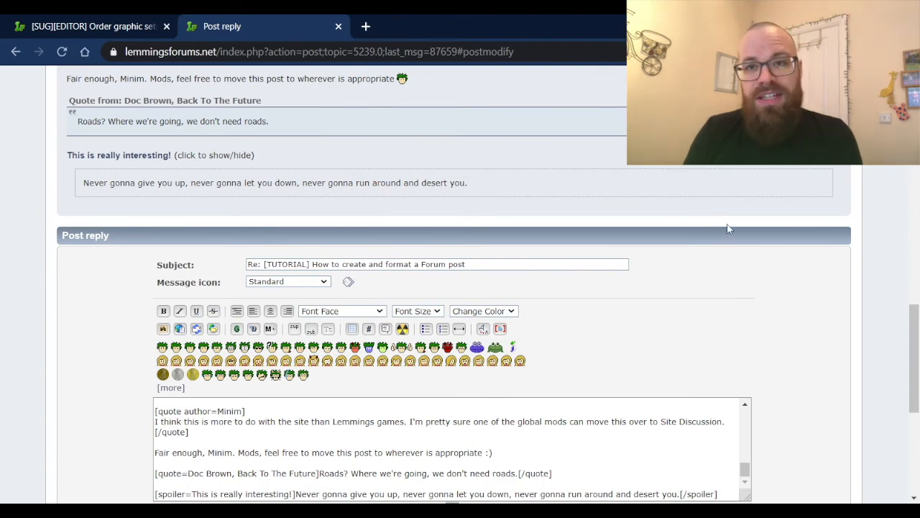
Insert the smiley, 8-), :evil:, :8():, :lemming:, :forehead: and :lemcat: emojis on a new line below the spoiler.
{"action": "scroll", "coordinate": [811, 298], "scroll_direction": "down", "scroll_amount": 1}
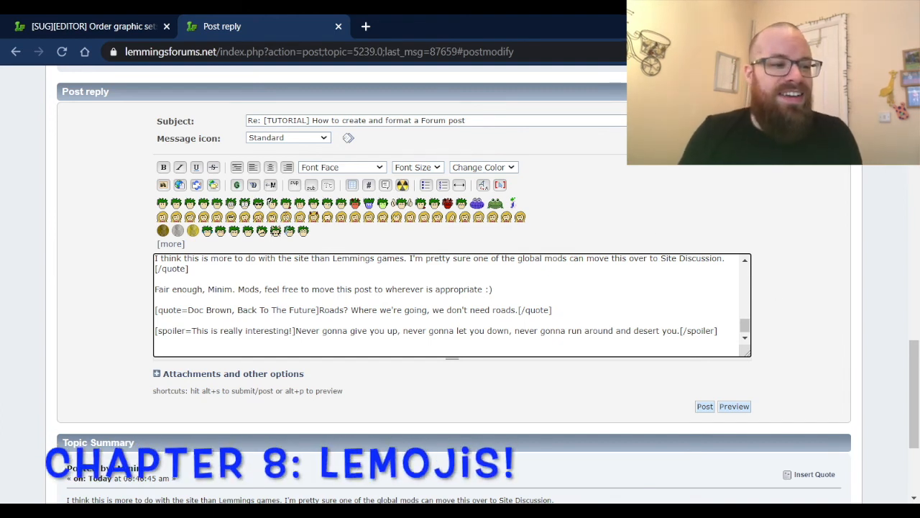
{"action": "left_click", "coordinate": [162, 215]}
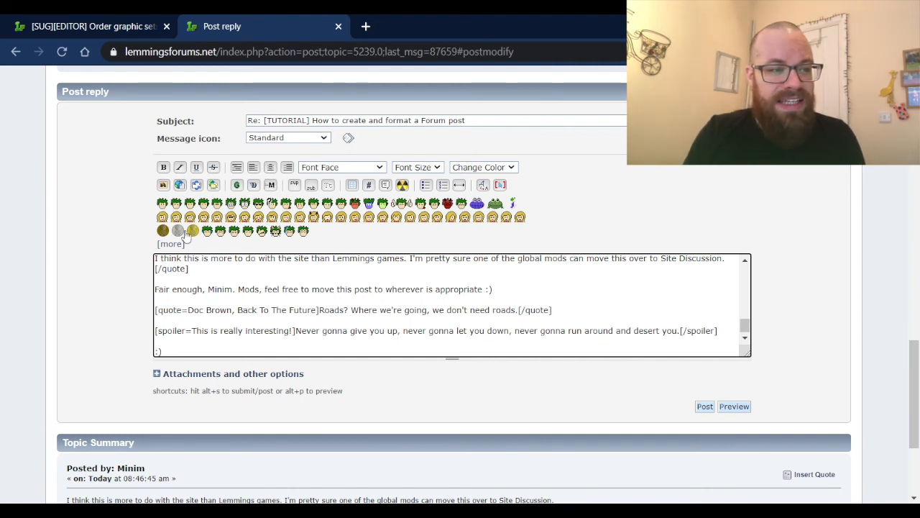
{"action": "left_click", "coordinate": [260, 204]}
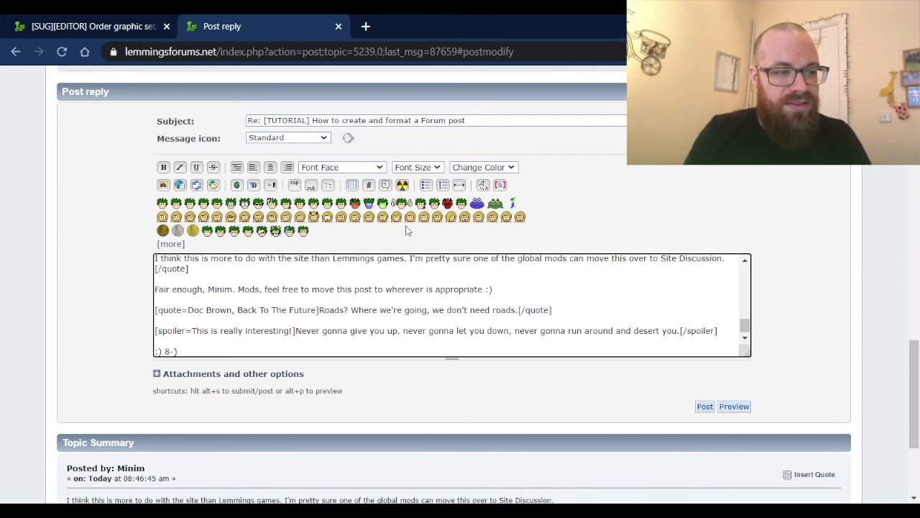
{"action": "left_click", "coordinate": [353, 206]}
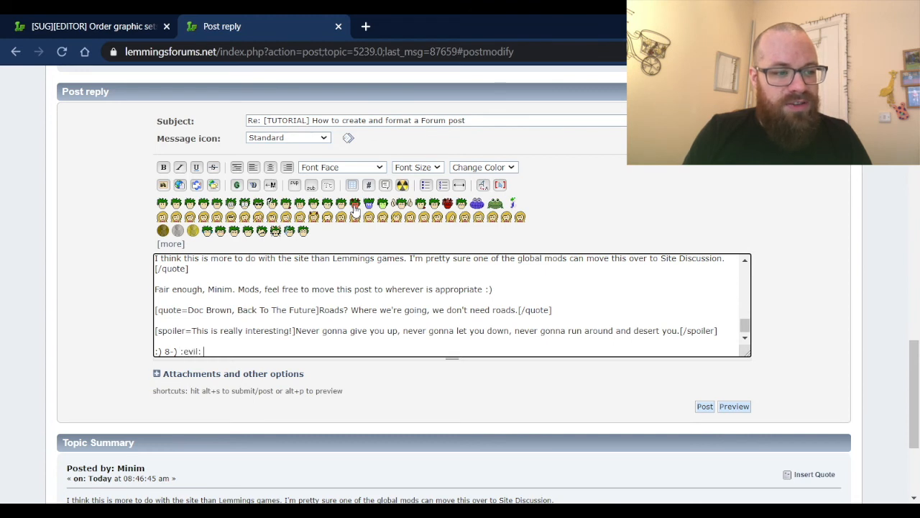
{"action": "left_click", "coordinate": [476, 205]}
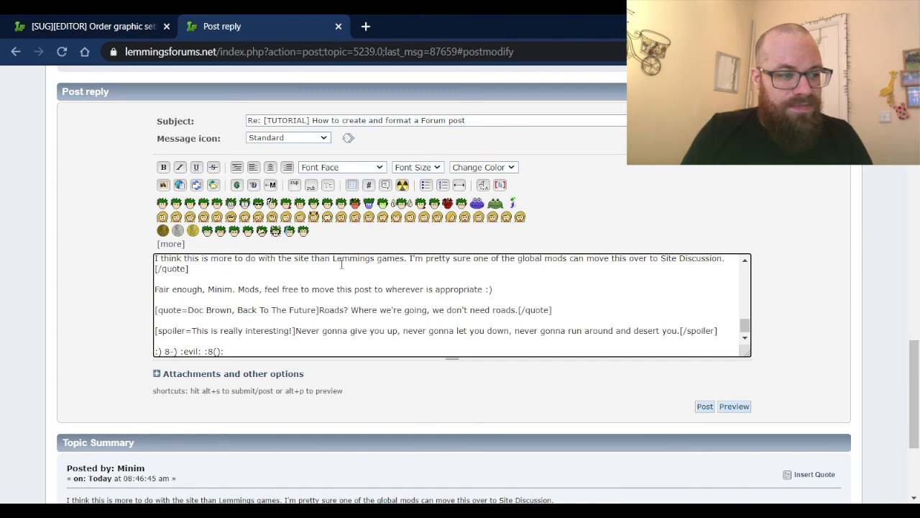
{"action": "left_click", "coordinate": [512, 204]}
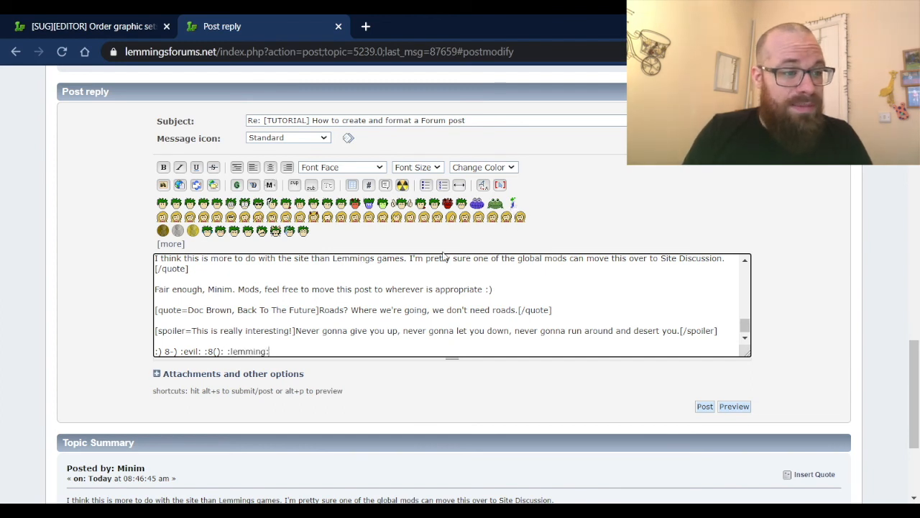
{"action": "left_click", "coordinate": [262, 231]}
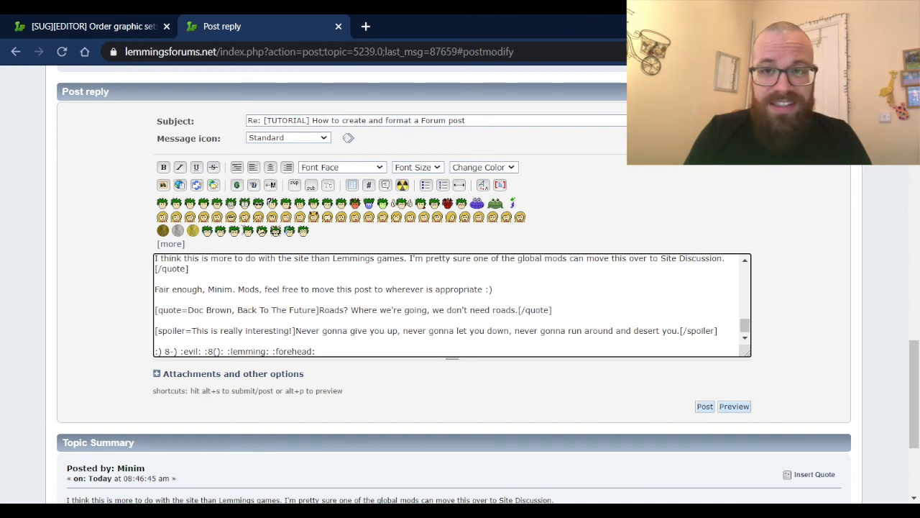
{"action": "left_click", "coordinate": [275, 230]}
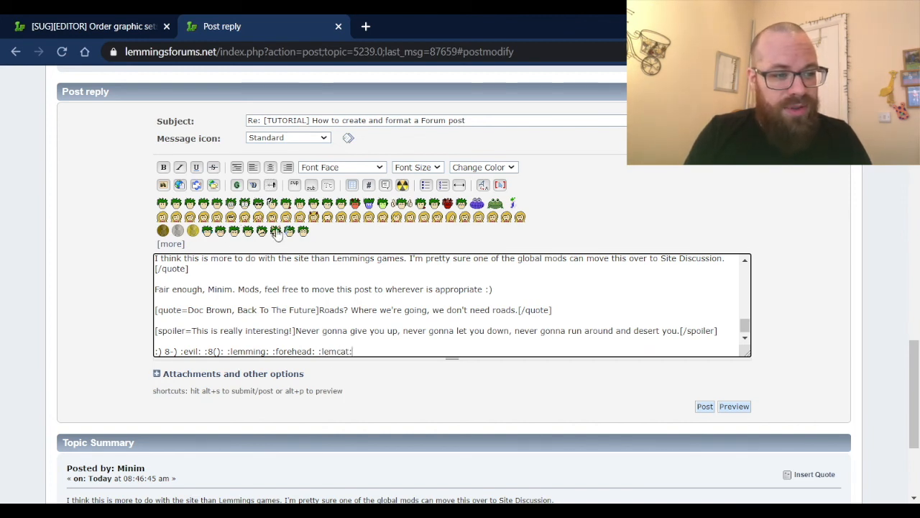
Insert the :lem4ever: emoji from the additional set and move it to its own line below the other emojis.
{"action": "left_click", "coordinate": [171, 244]}
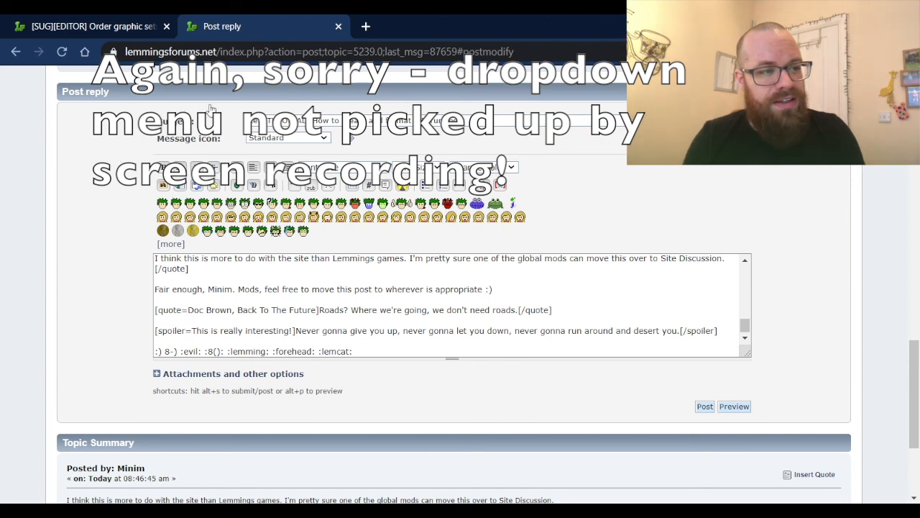
{"action": "left_click", "coordinate": [107, 144]}
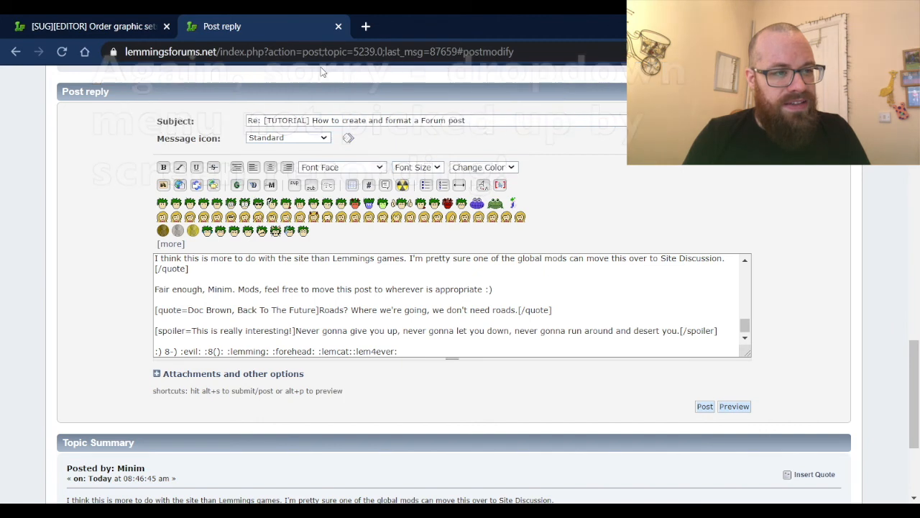
{"action": "left_click", "coordinate": [332, 34]}
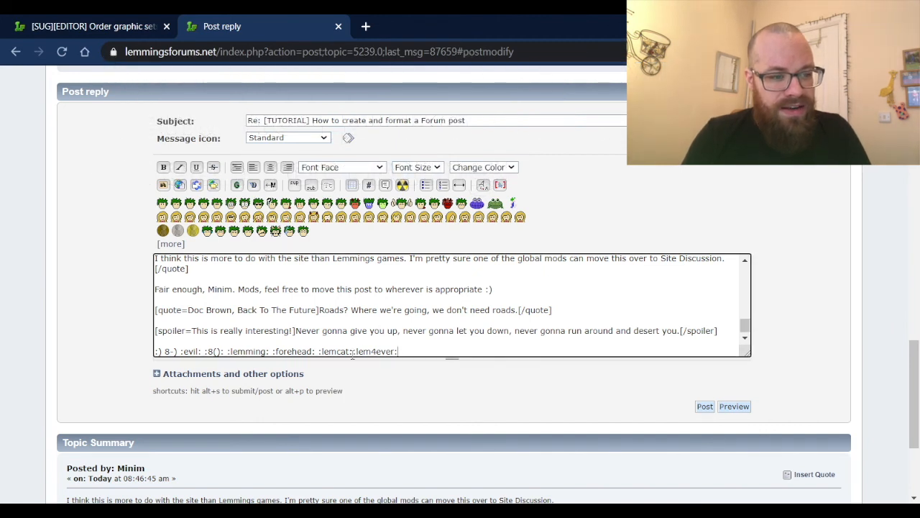
{"action": "key", "text": "Return"}
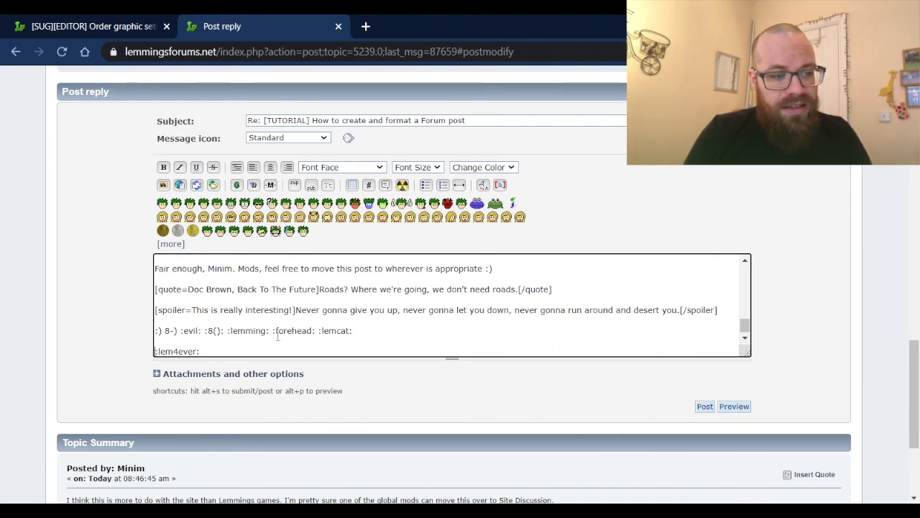
Write the emoji code :lemcat: by hand on a new line below :lem4ever: and preview the reply.
{"action": "left_click_drag", "start_coordinate": [208, 350], "coordinate": [153, 360]}
{"action": "left_click_drag", "start_coordinate": [272, 331], "coordinate": [236, 331]}
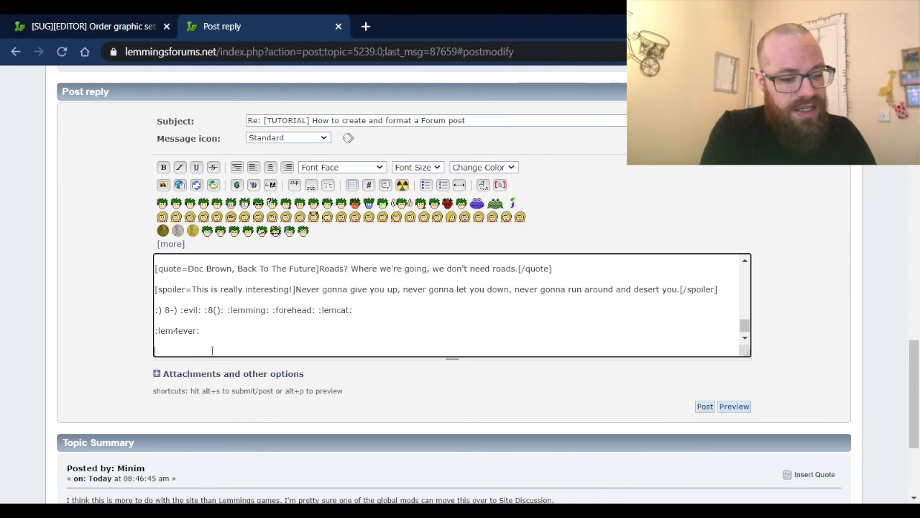
{"action": "type", "text": ":"}
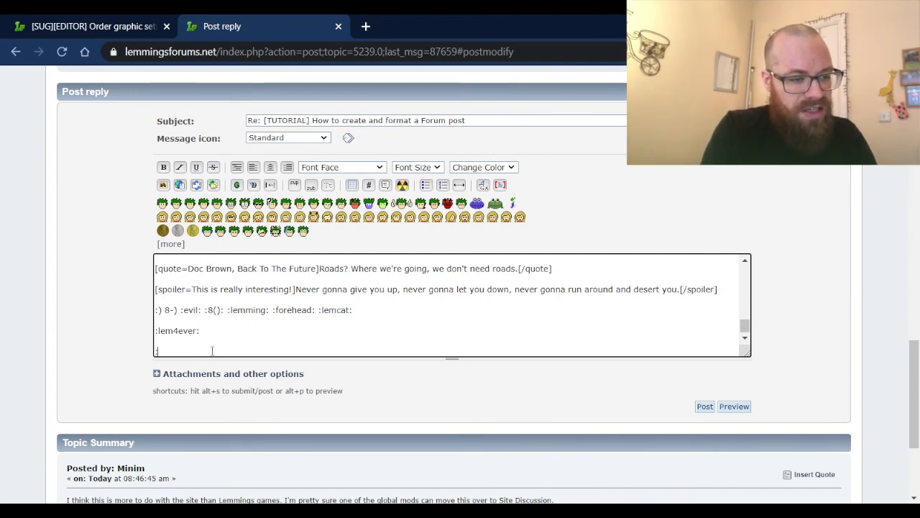
{"action": "type", "text": "lemcat:"}
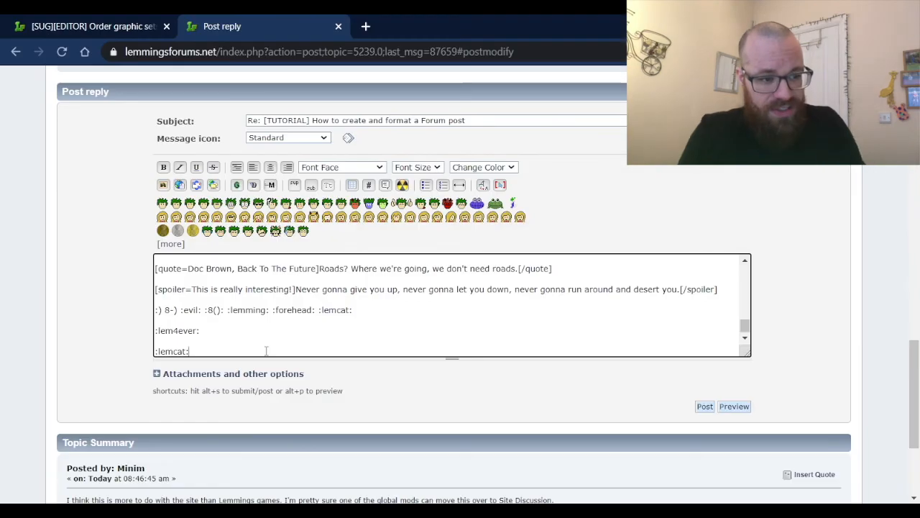
{"action": "left_click", "coordinate": [743, 408]}
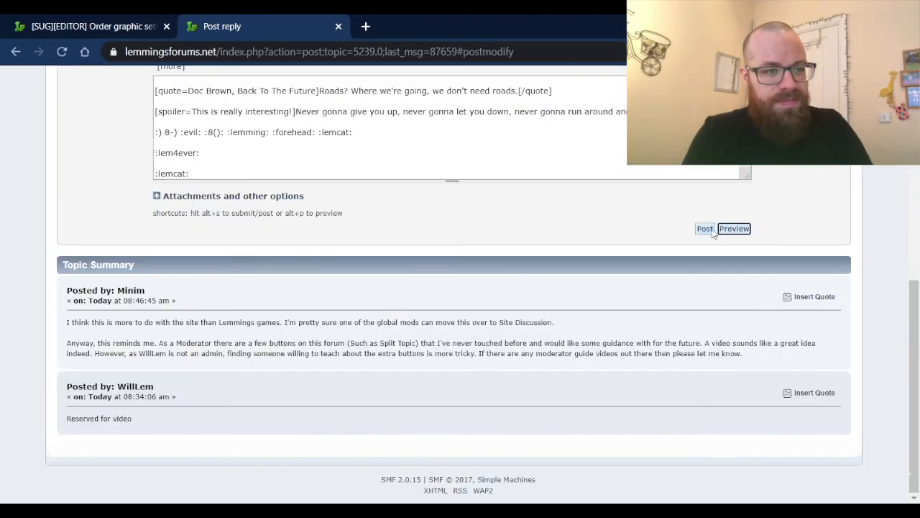
Review the previewed reply from its emojis up to the first formatted text, and post it to the topic.
{"action": "scroll", "coordinate": [726, 208], "scroll_direction": "up", "scroll_amount": 2}
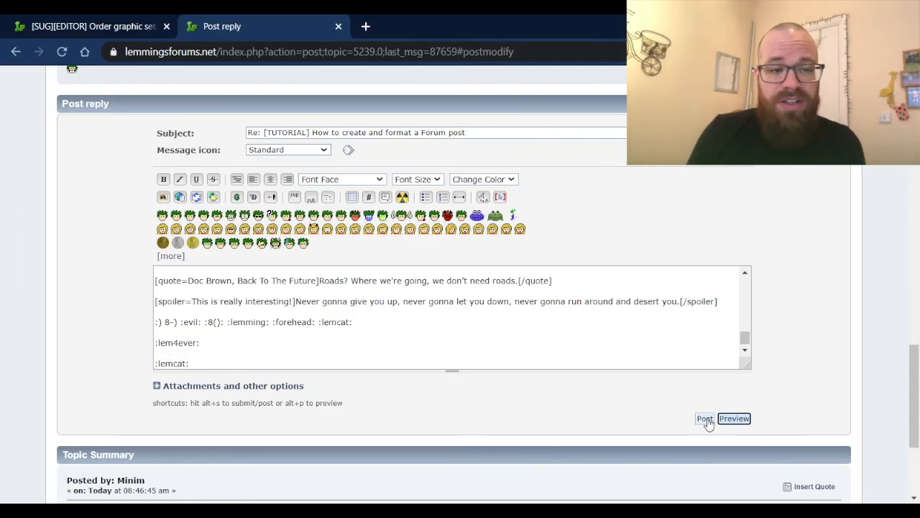
{"action": "scroll", "coordinate": [794, 320], "scroll_direction": "up", "scroll_amount": 10}
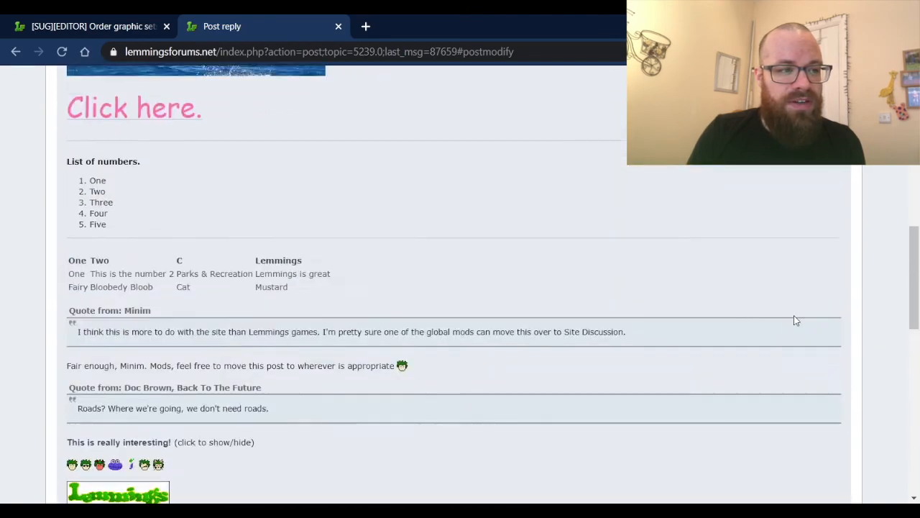
{"action": "scroll", "coordinate": [795, 323], "scroll_direction": "up", "scroll_amount": 5}
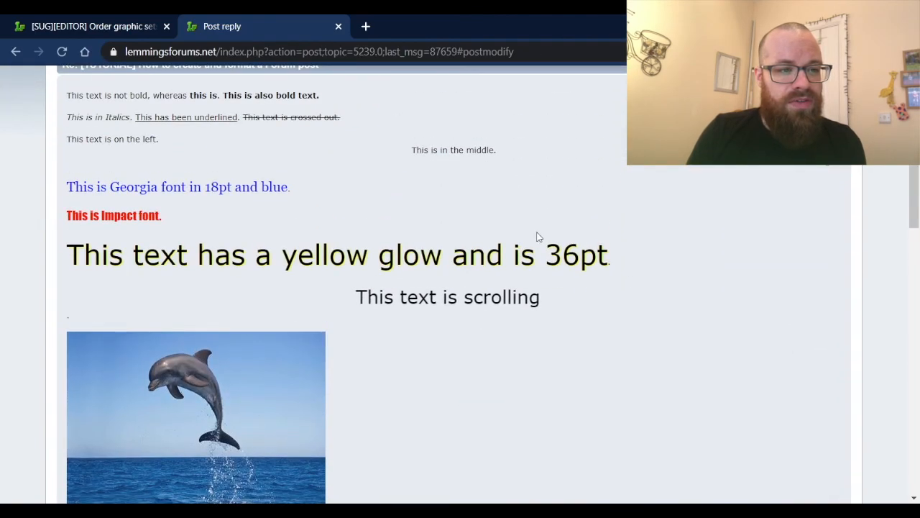
{"action": "scroll", "coordinate": [754, 297], "scroll_direction": "down", "scroll_amount": 15}
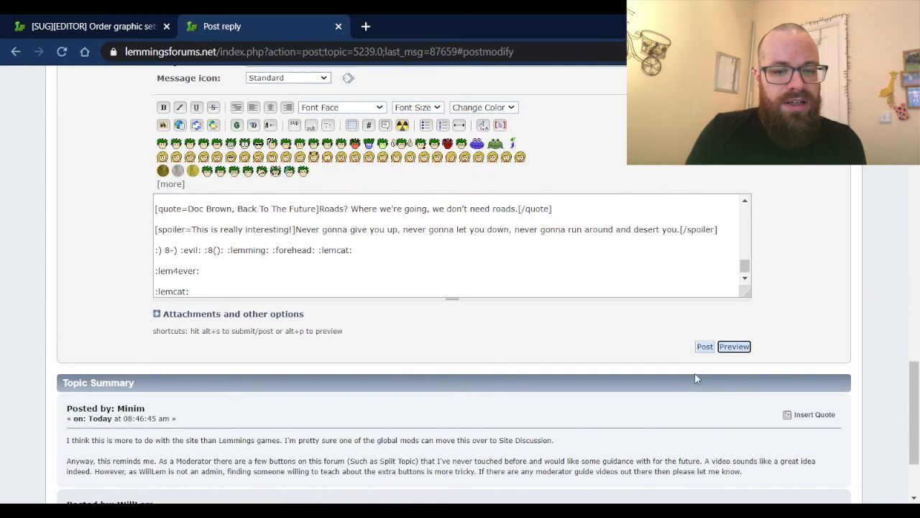
{"action": "left_click", "coordinate": [704, 347]}
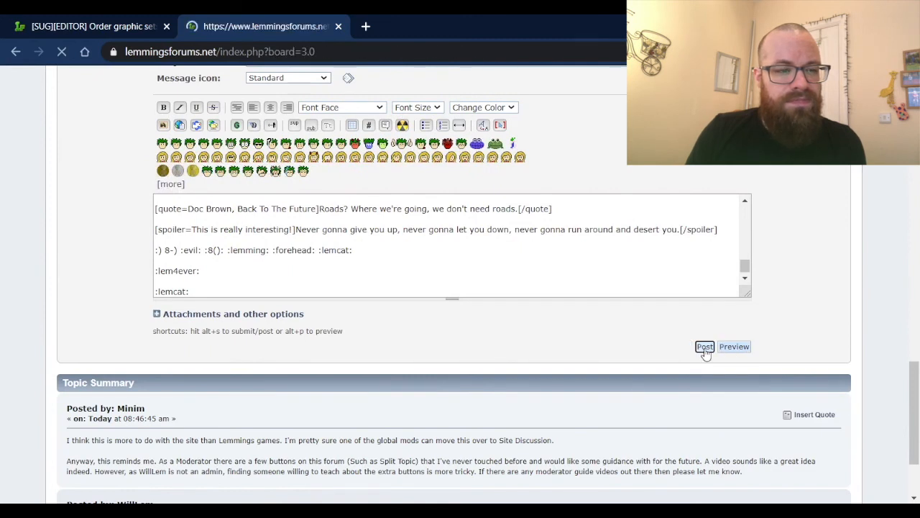